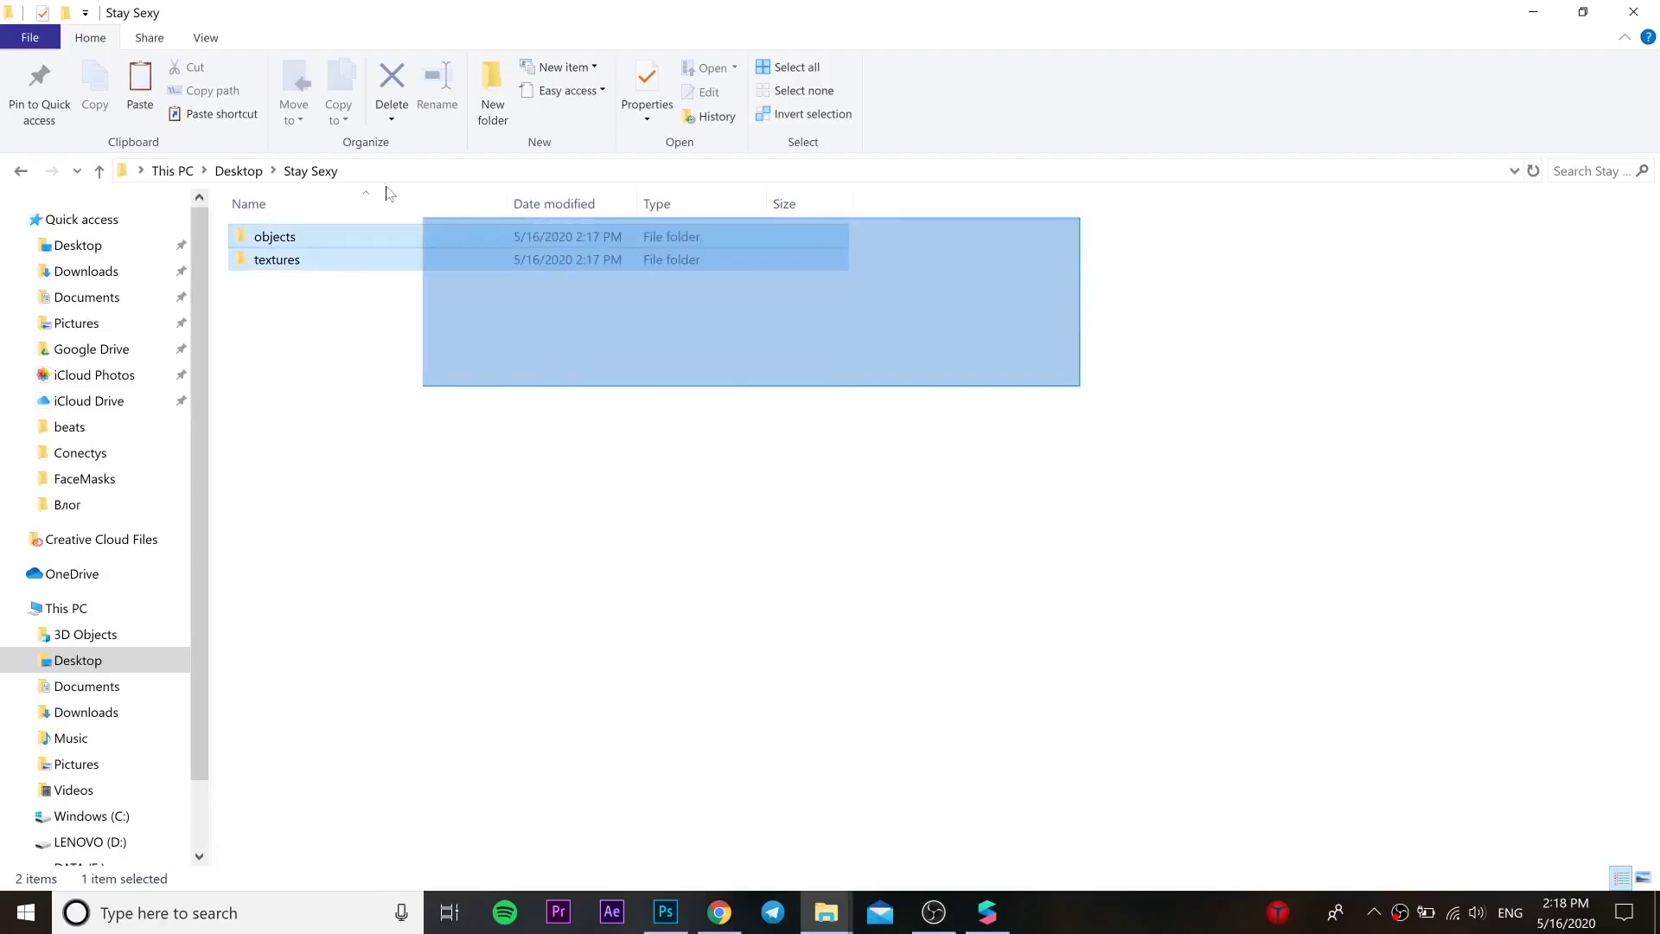
Browse the Stay Sexy folder's textures, objects, headOccluder and ring subfolders in File Explorer
drag(934, 402, 230, 221)
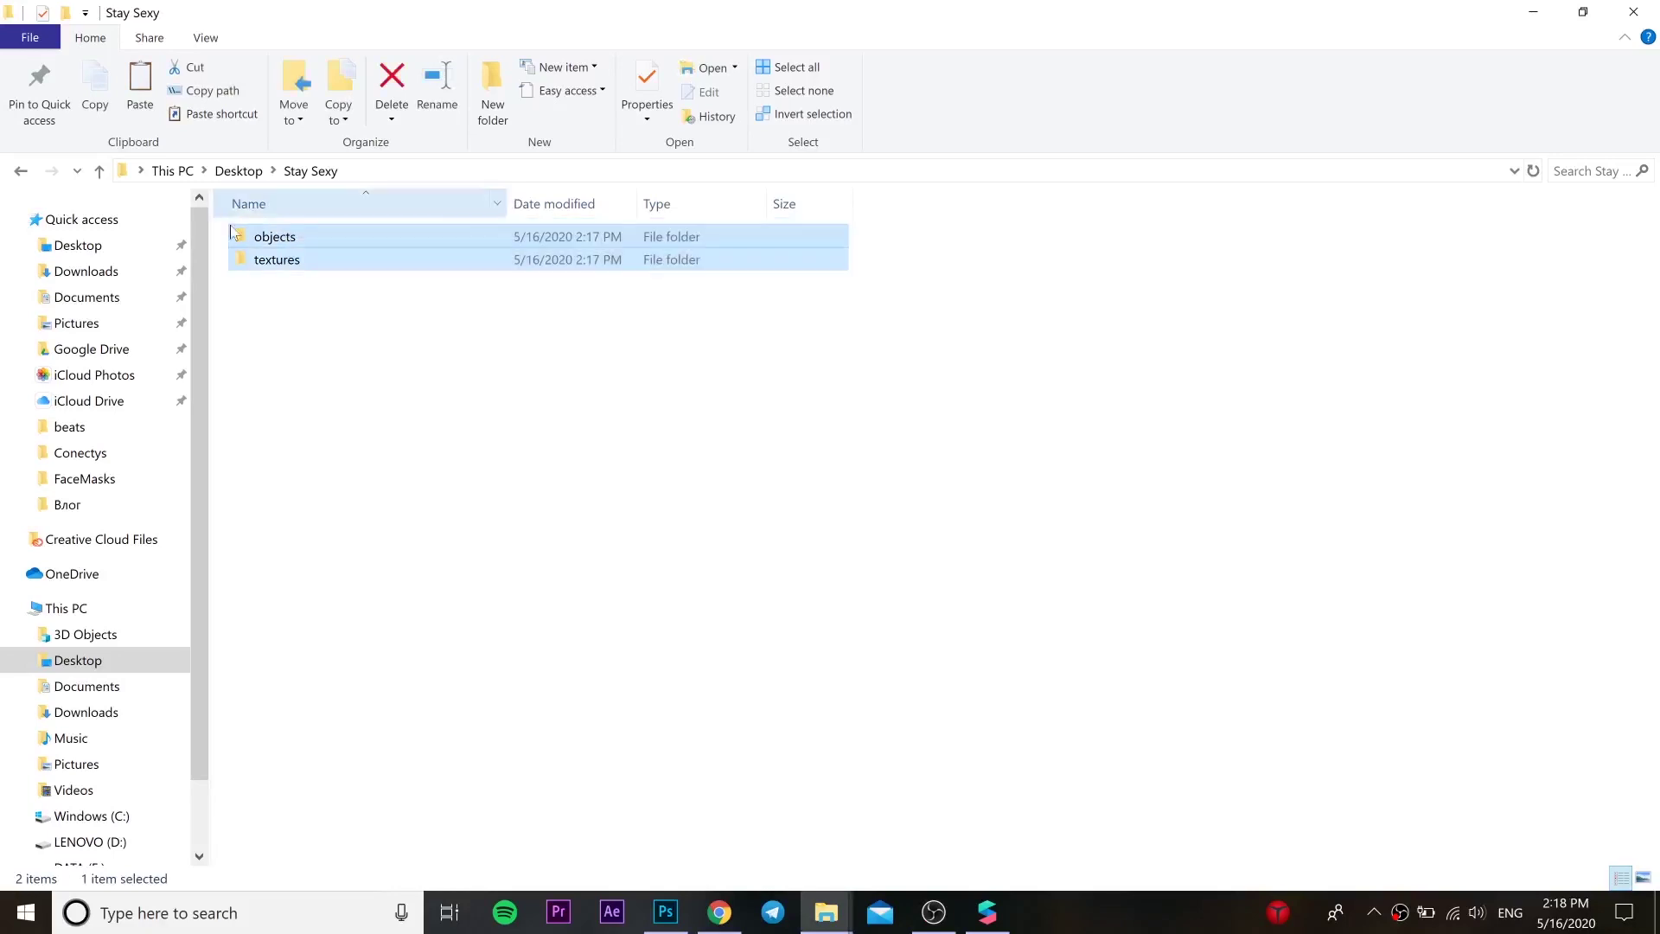
double_click(259, 259)
click(20, 171)
key(Up)
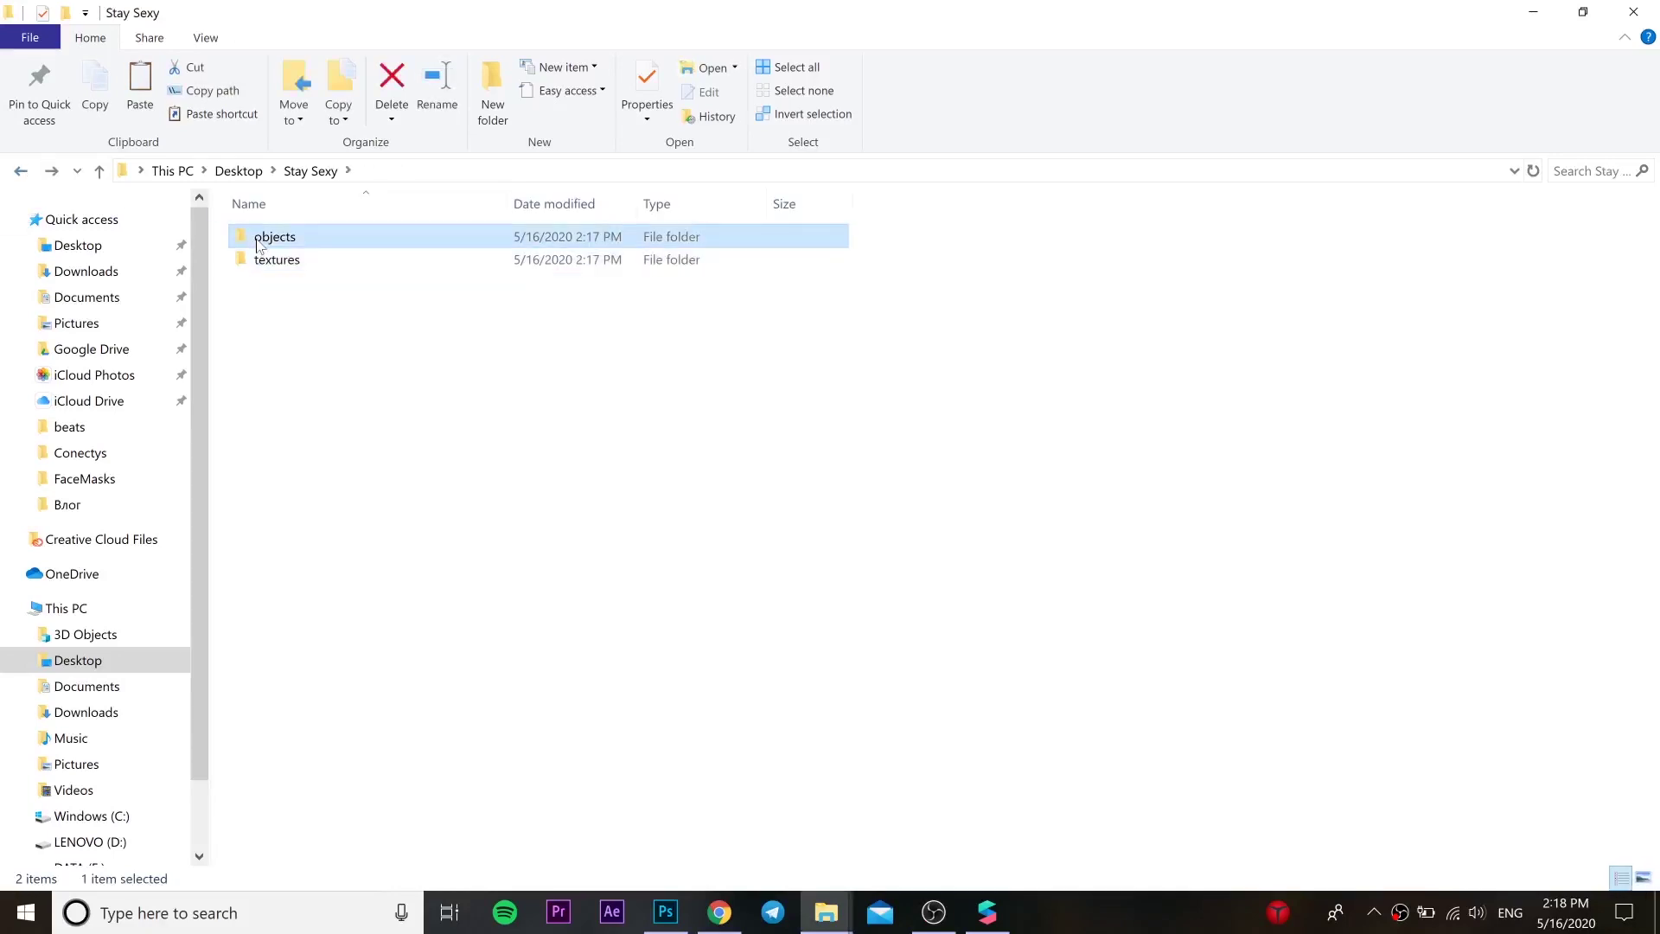
key(Return)
double_click(261, 241)
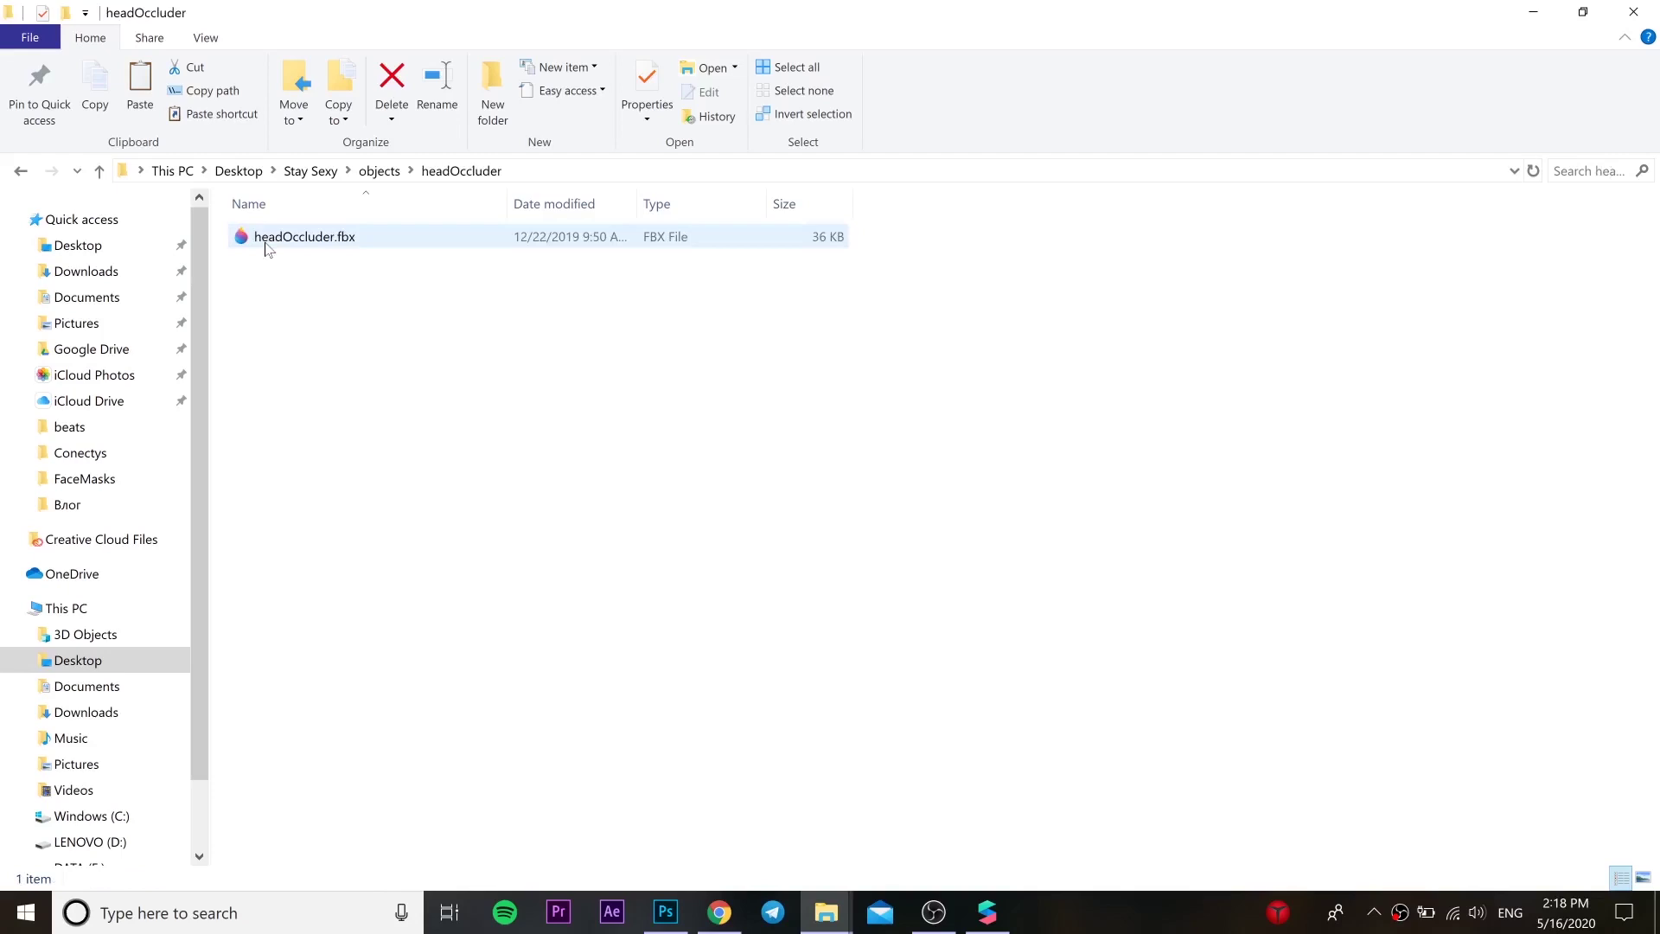
click(21, 170)
double_click(415, 258)
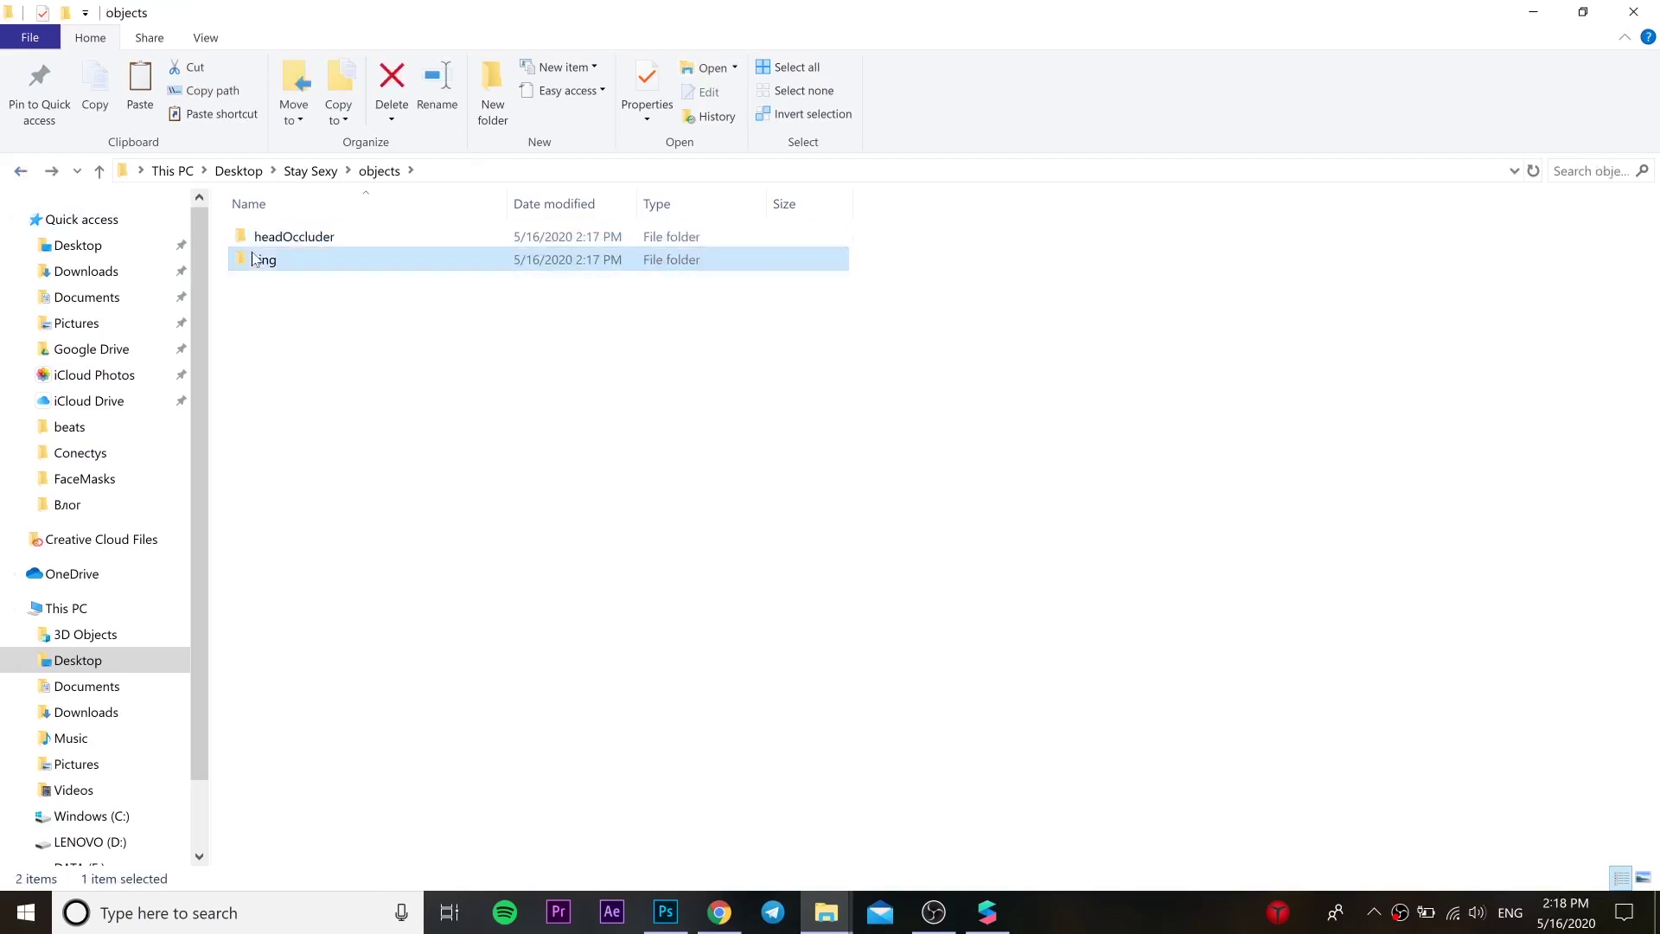
click(24, 174)
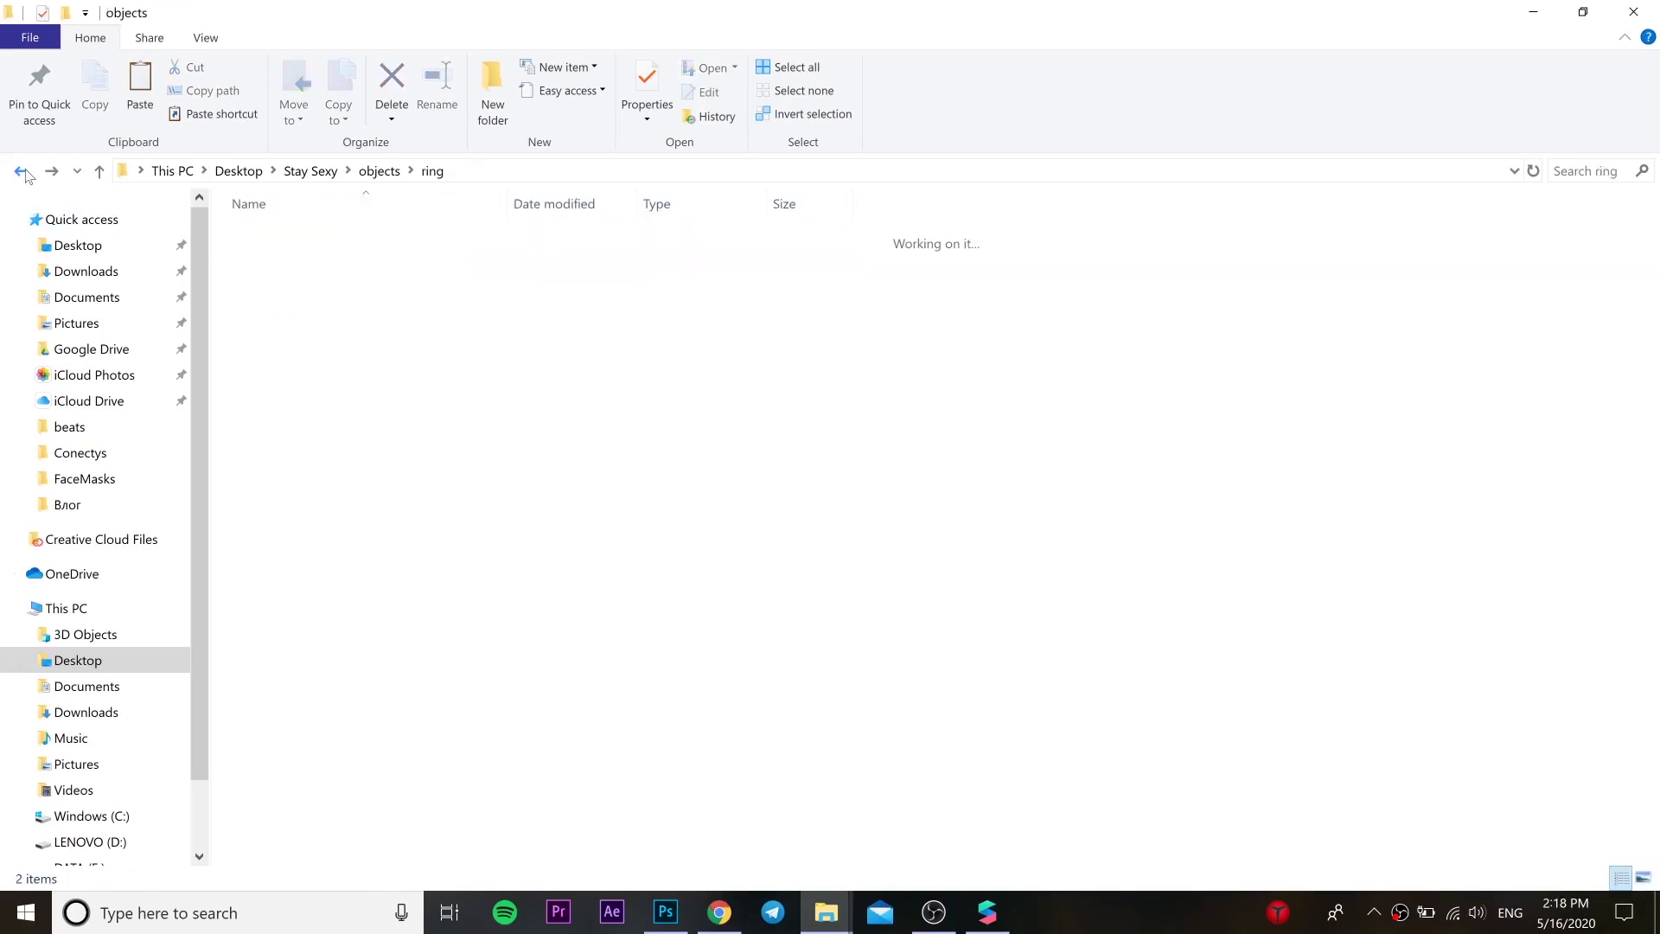
click(24, 173)
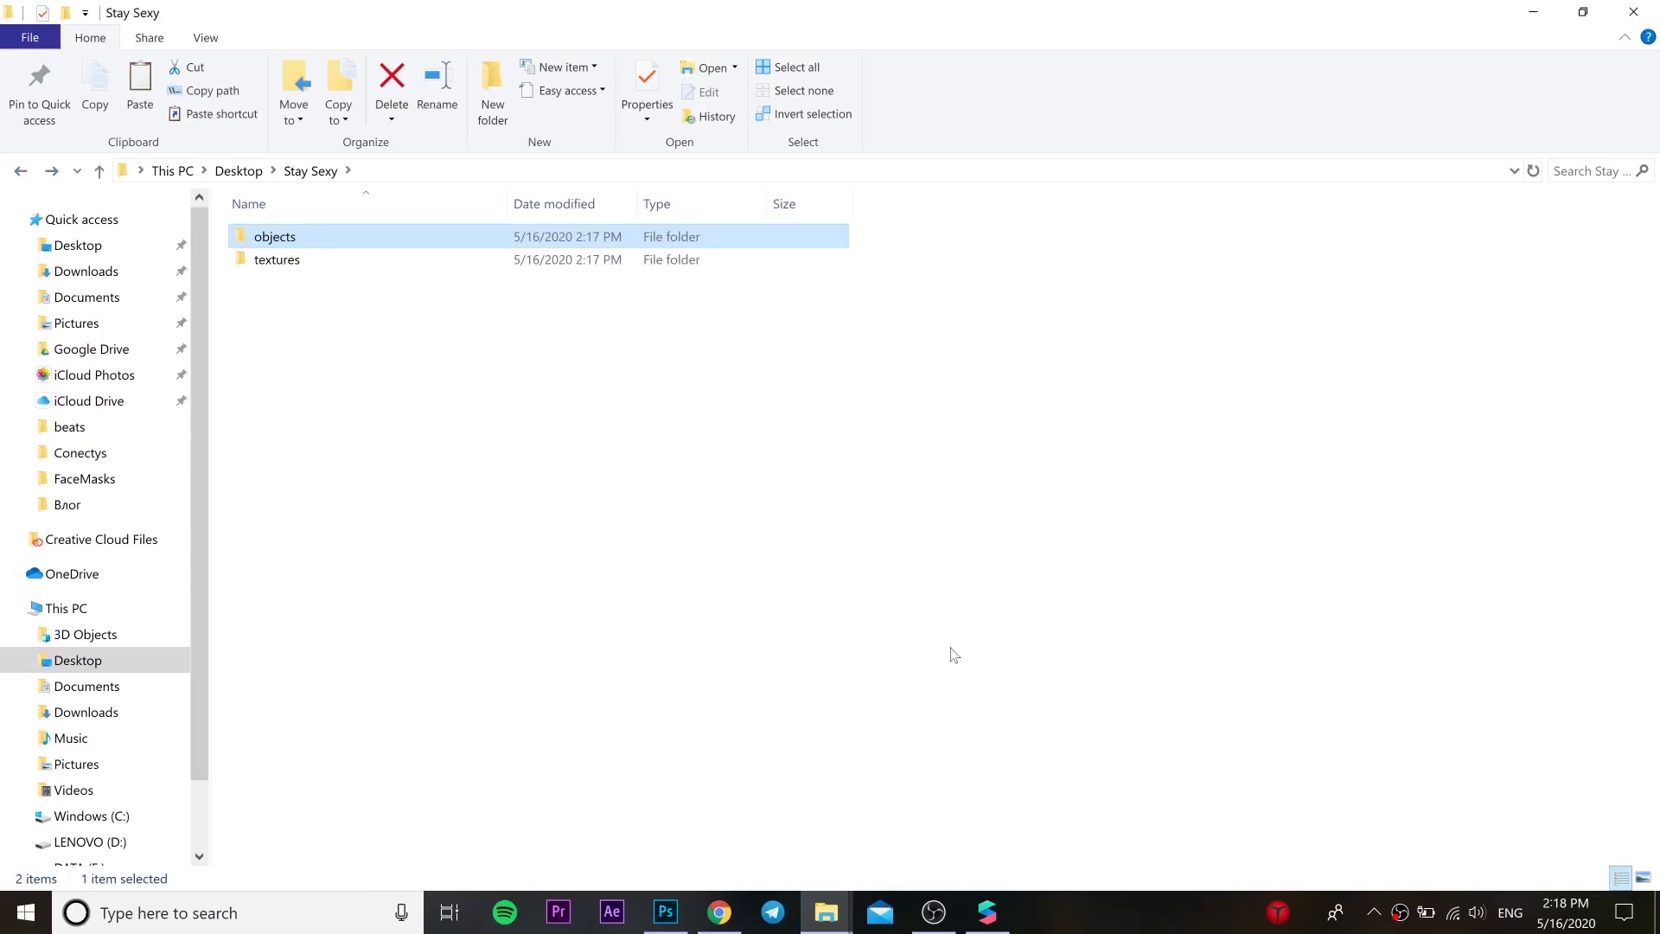
Start a blank Spark AR project and insert a face tracker into the scene
click(988, 912)
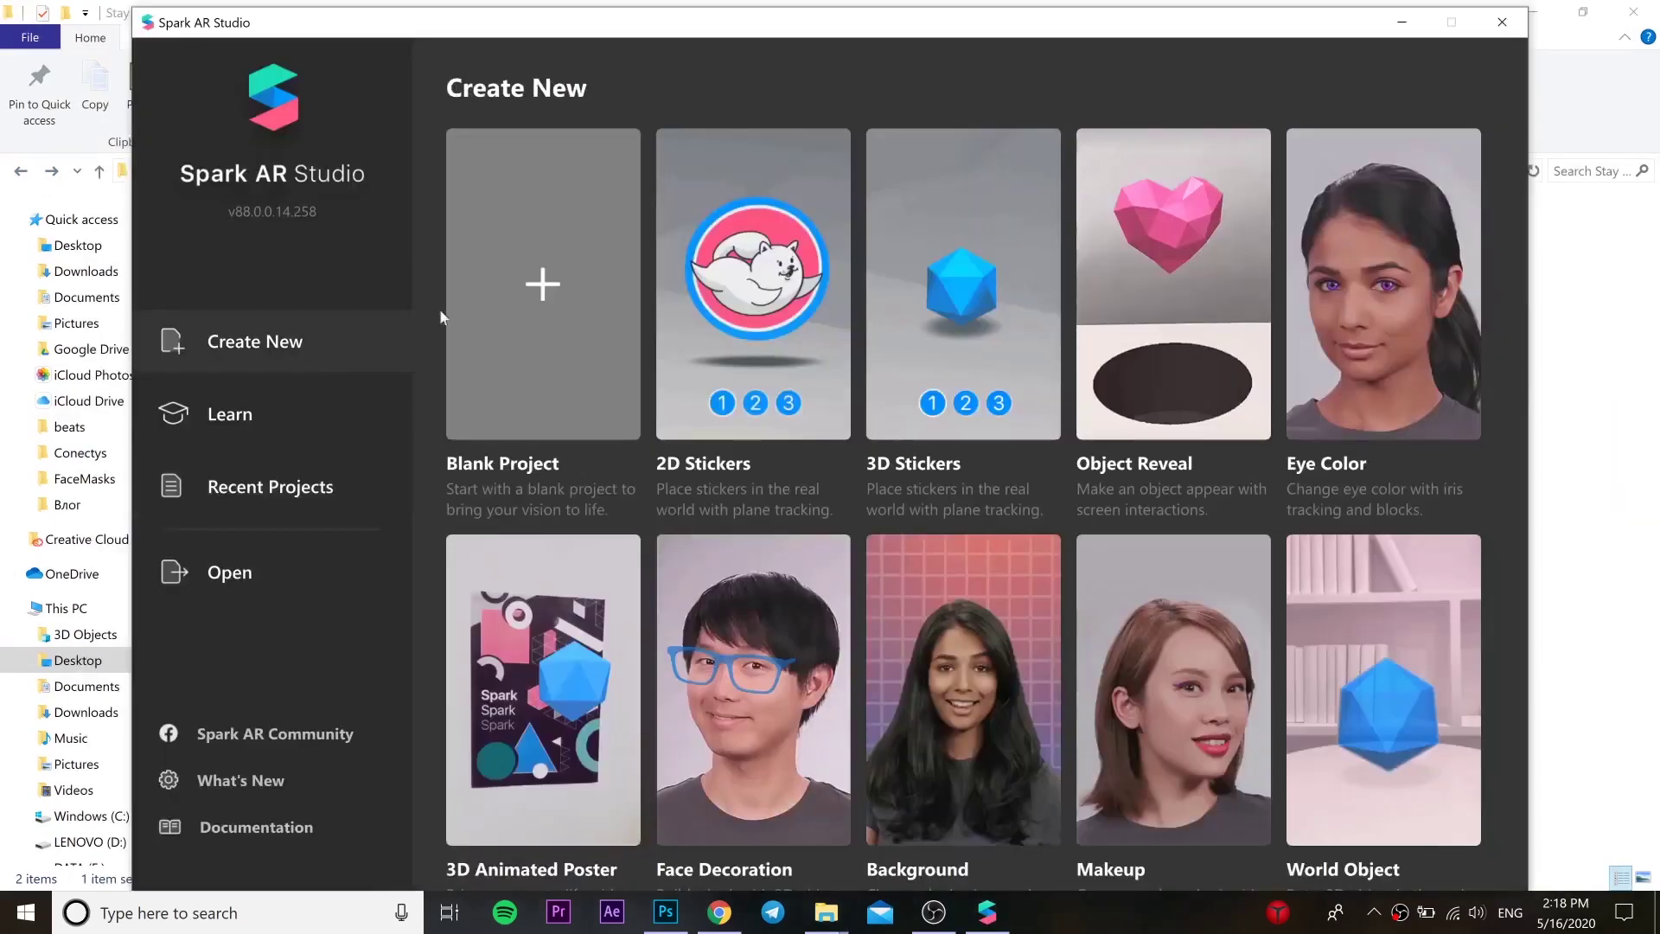
click(526, 258)
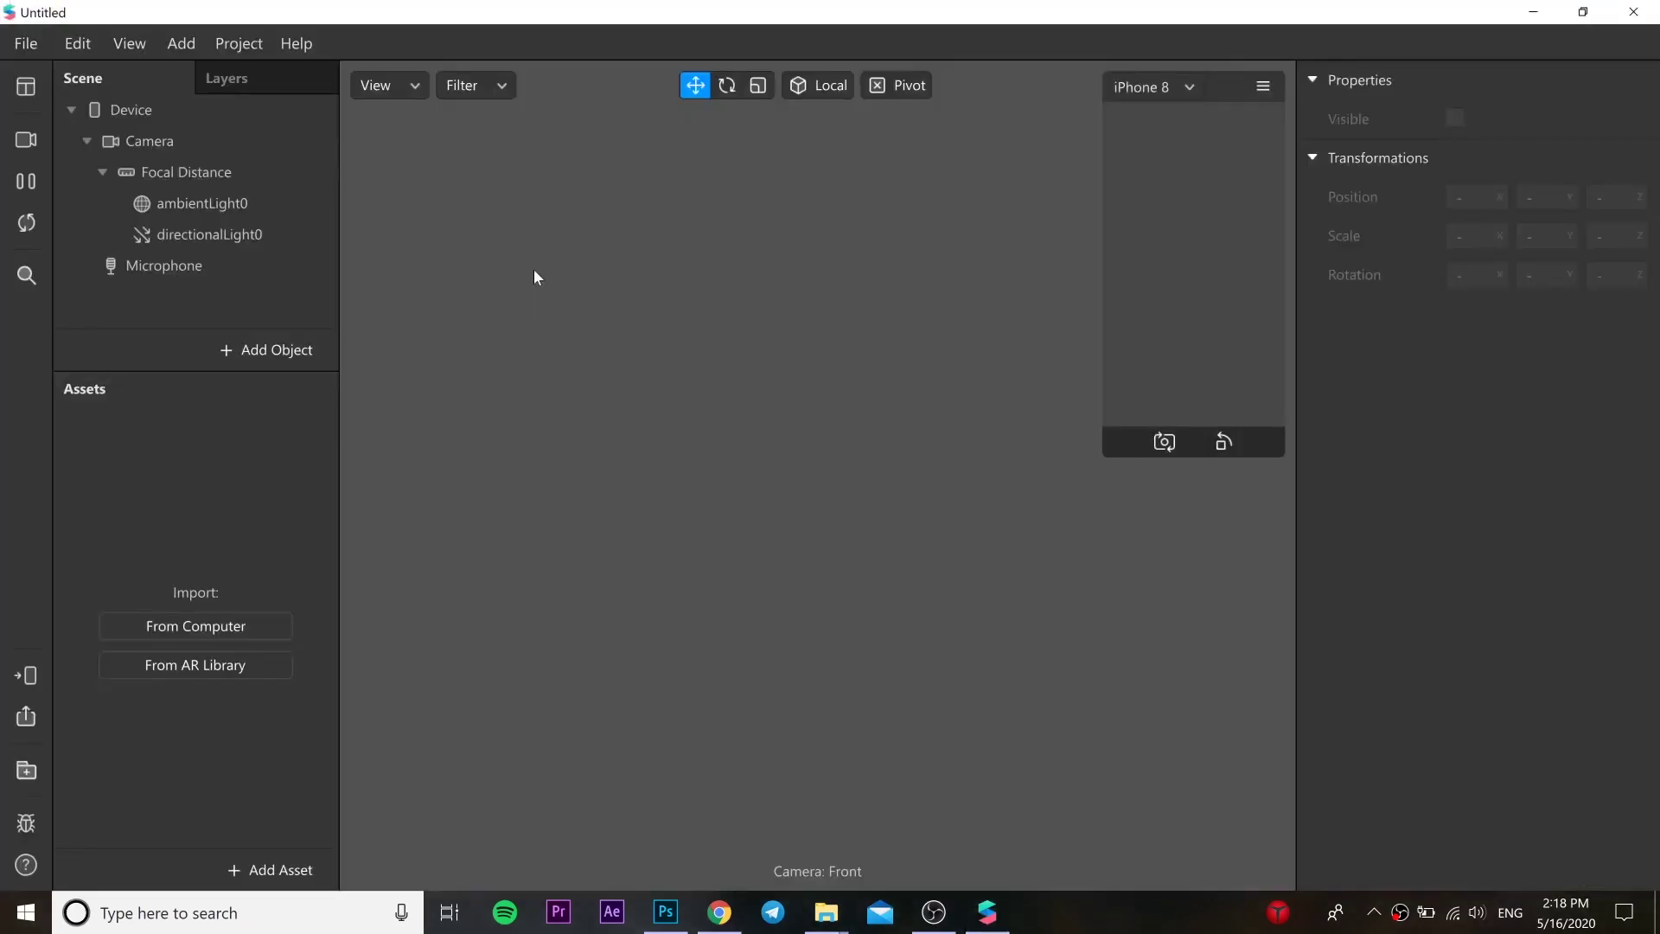
click(295, 350)
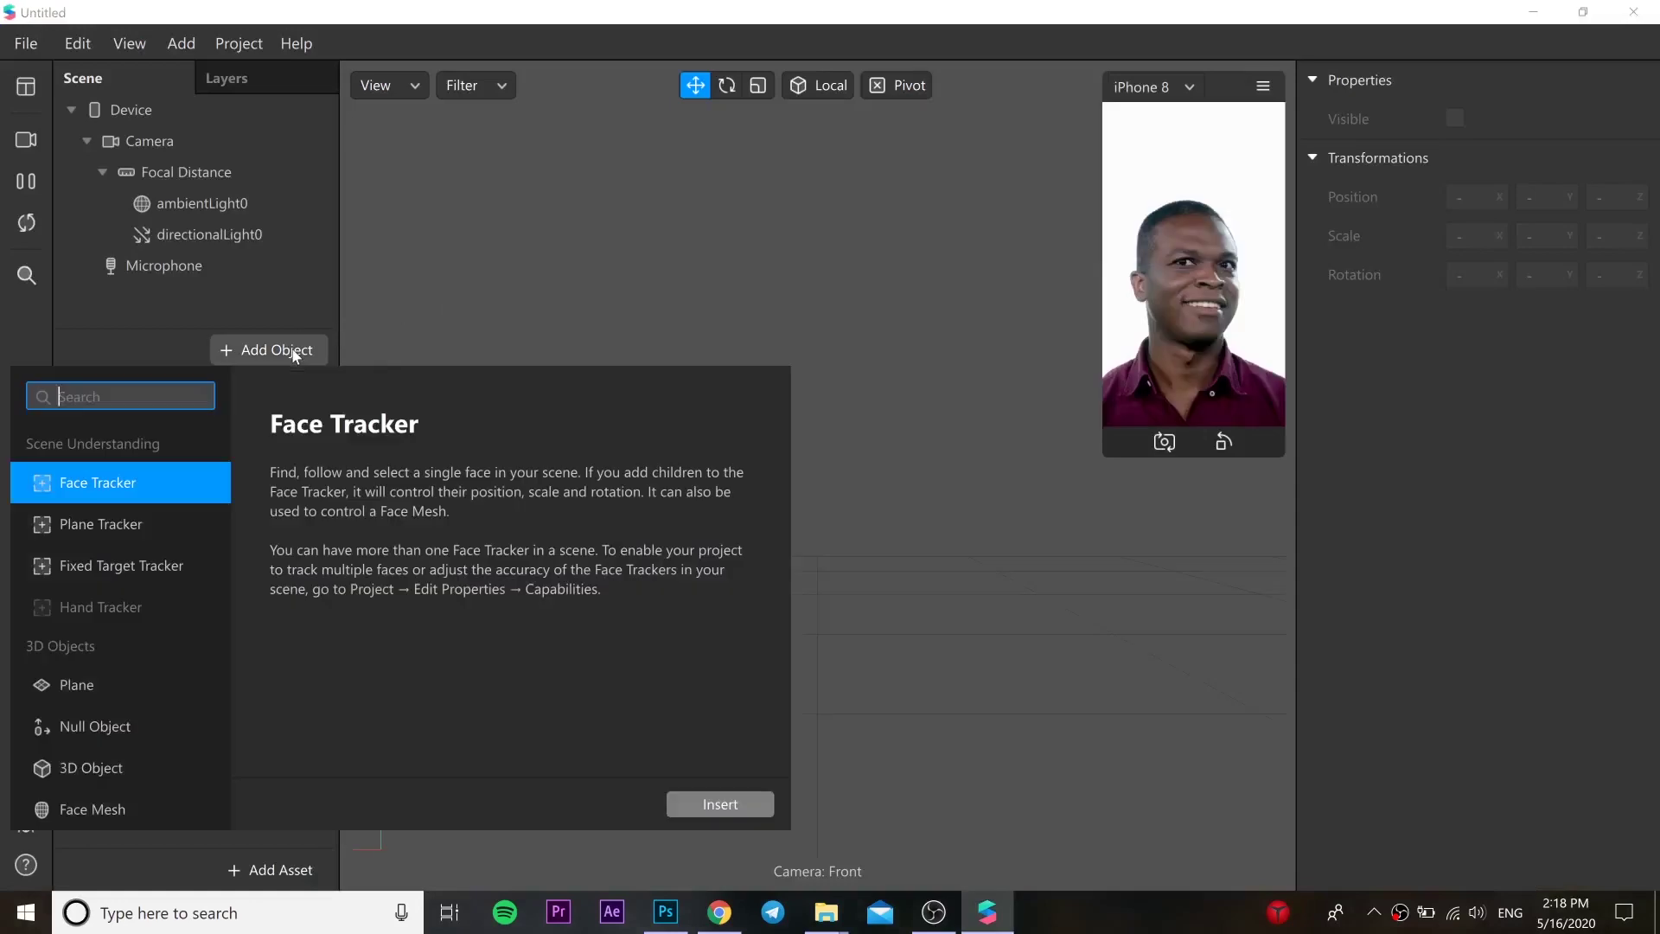
click(720, 804)
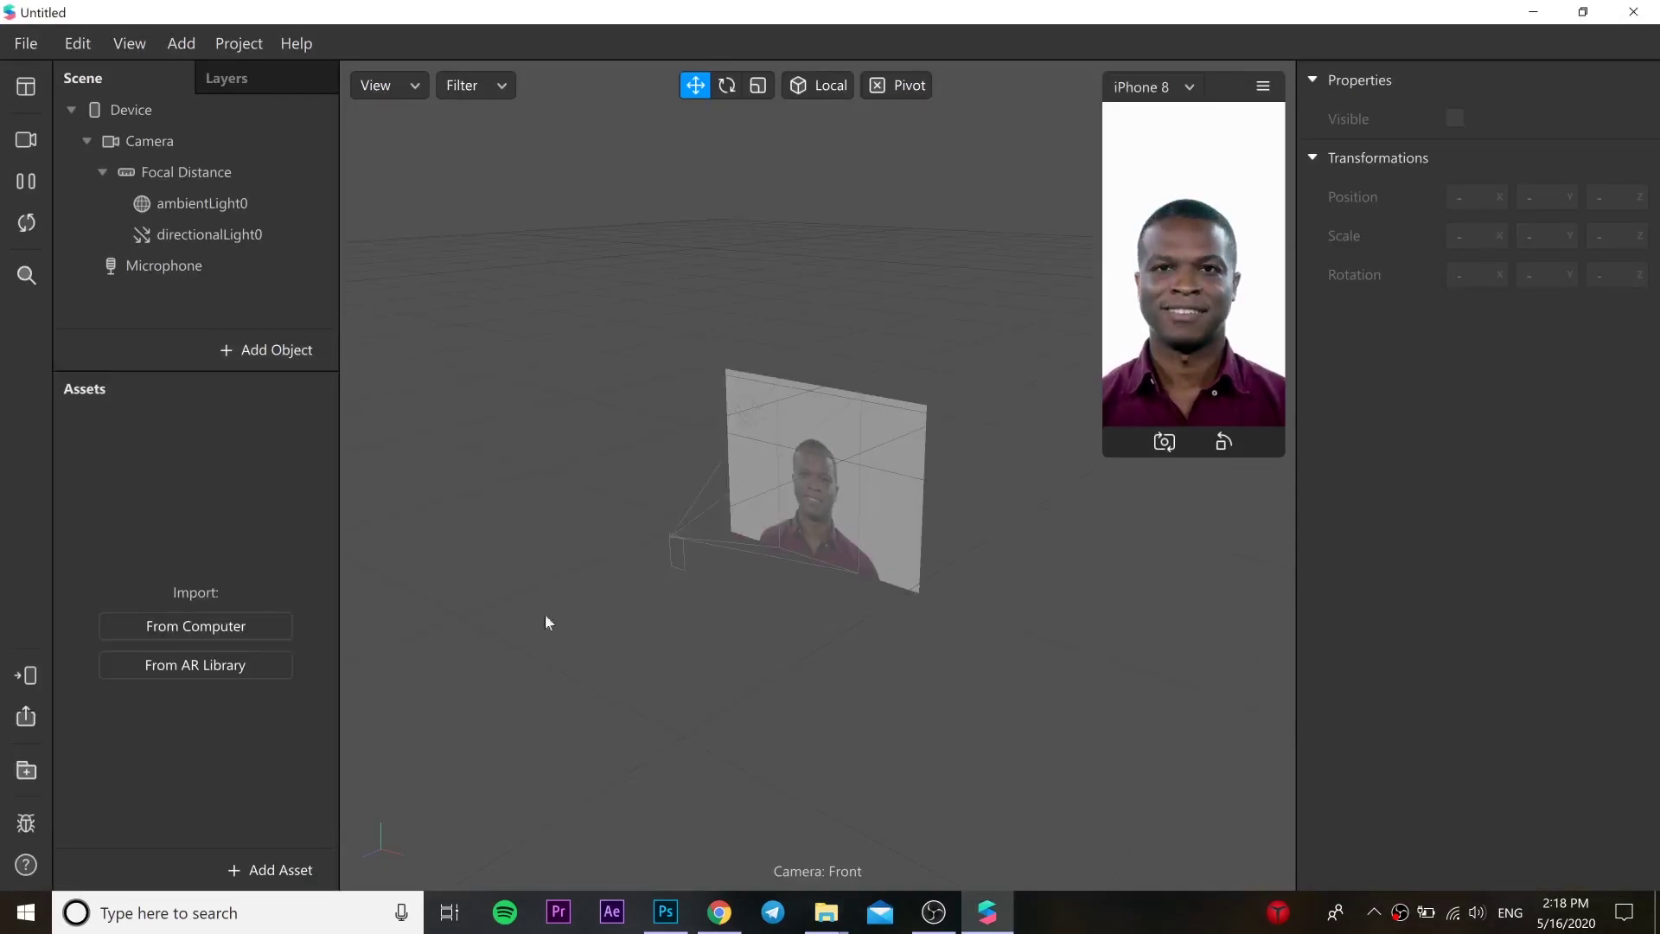
Add a face mesh under faceTracker0 and give it a new material
right_click(192, 269)
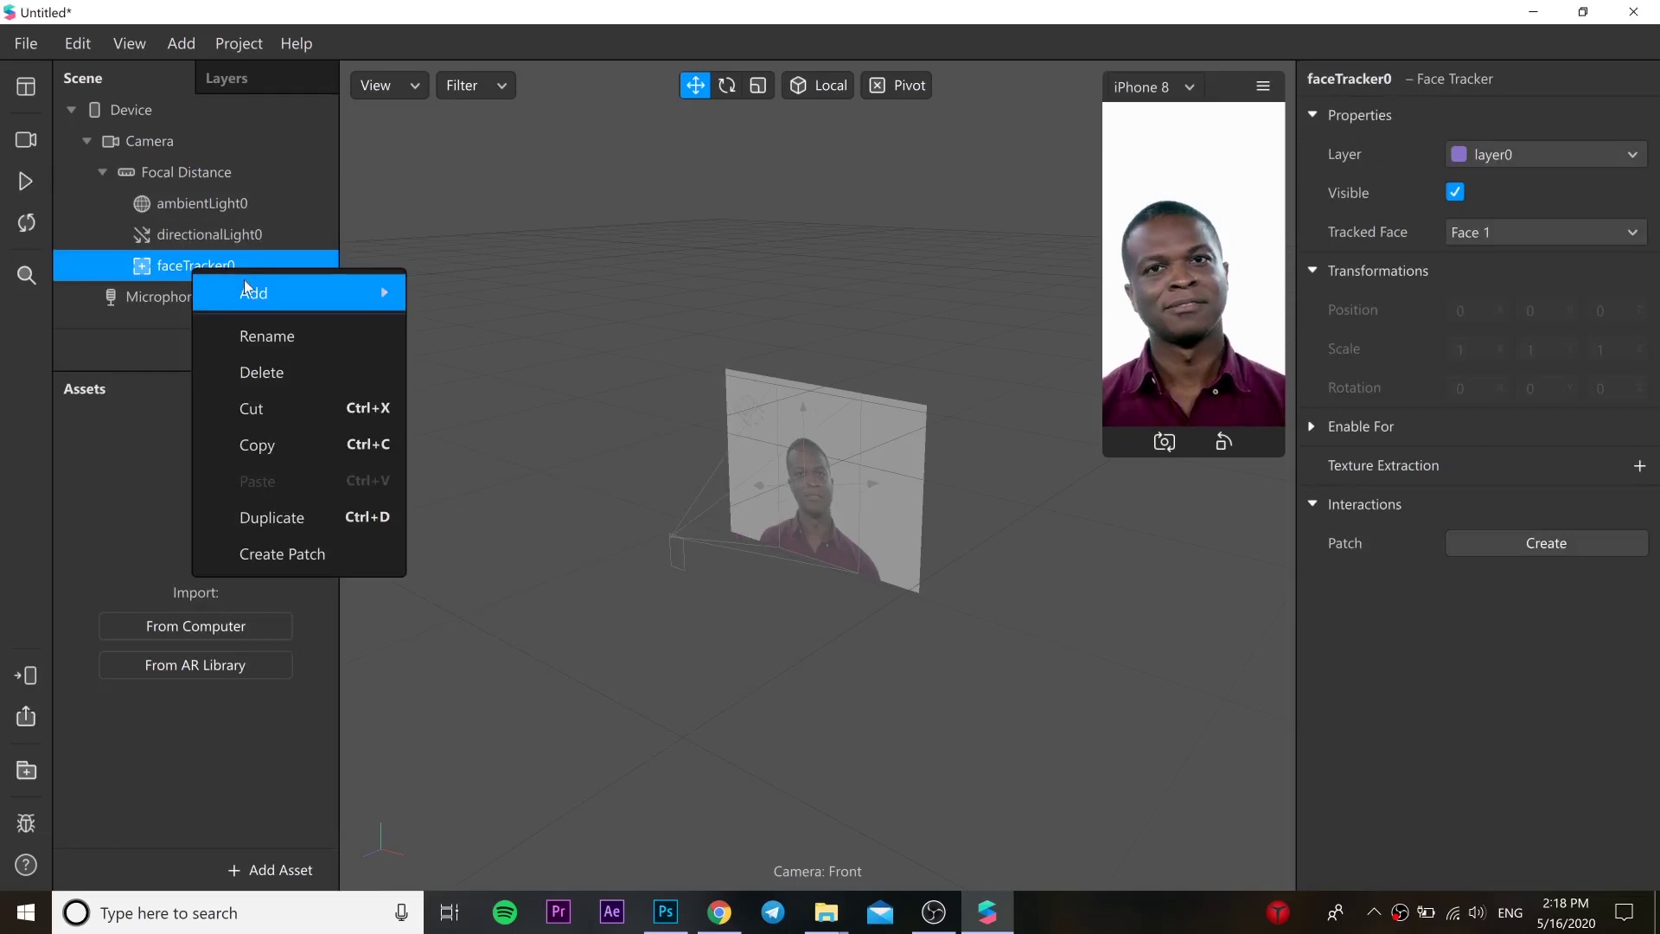
mouse_move(367, 294)
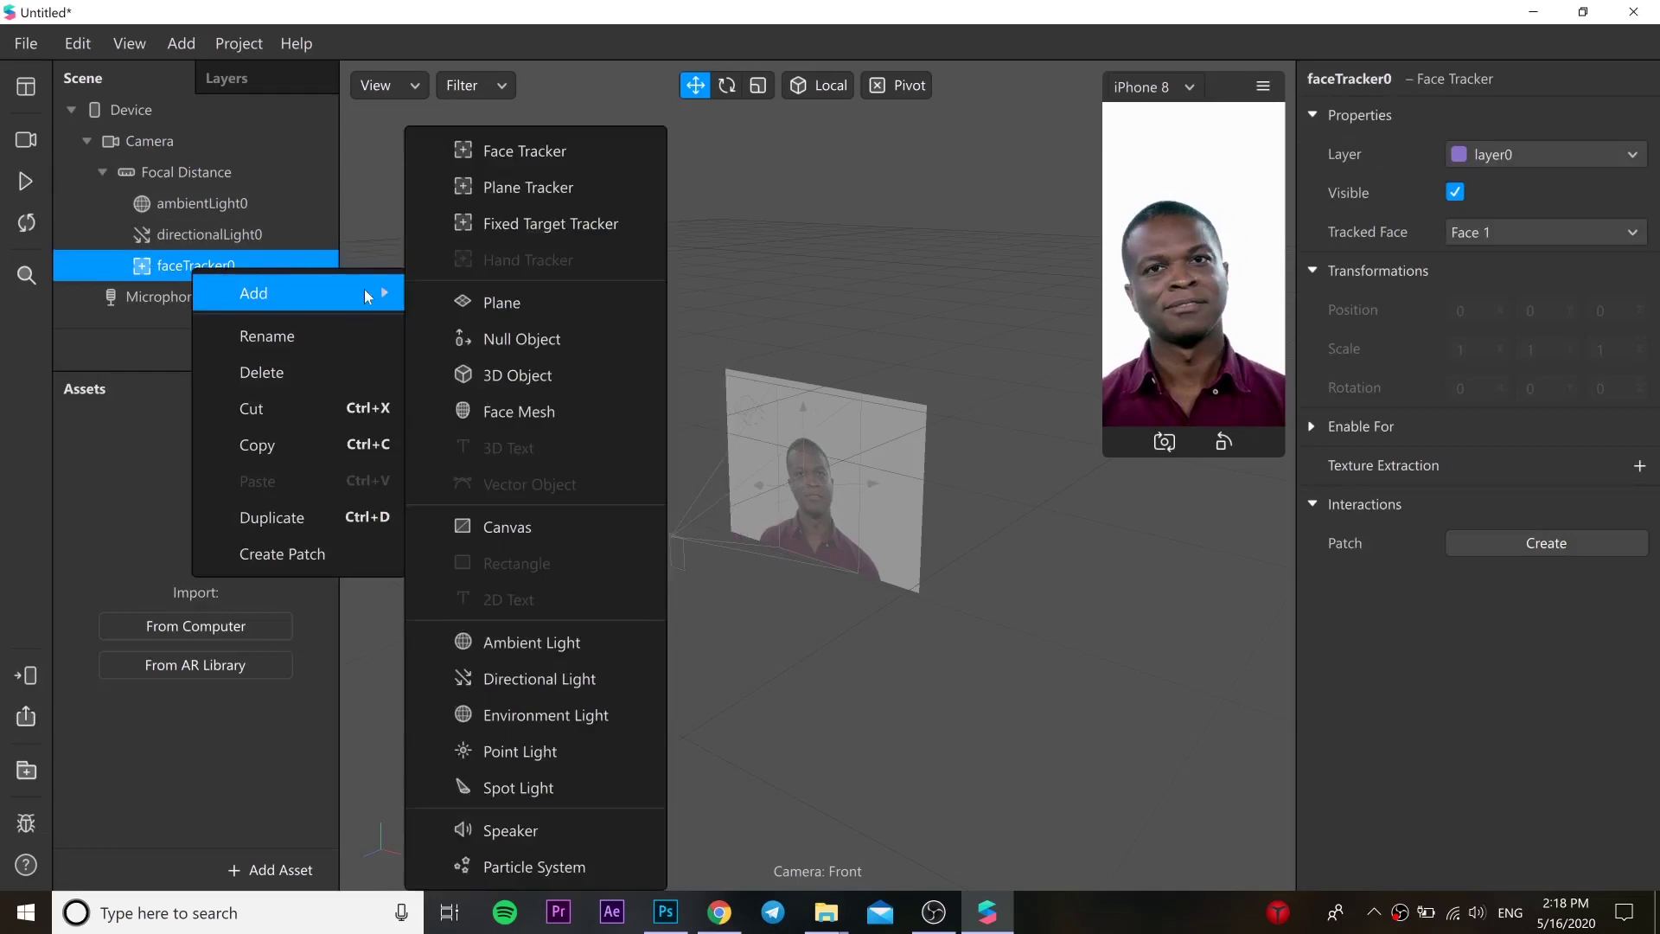
click(517, 412)
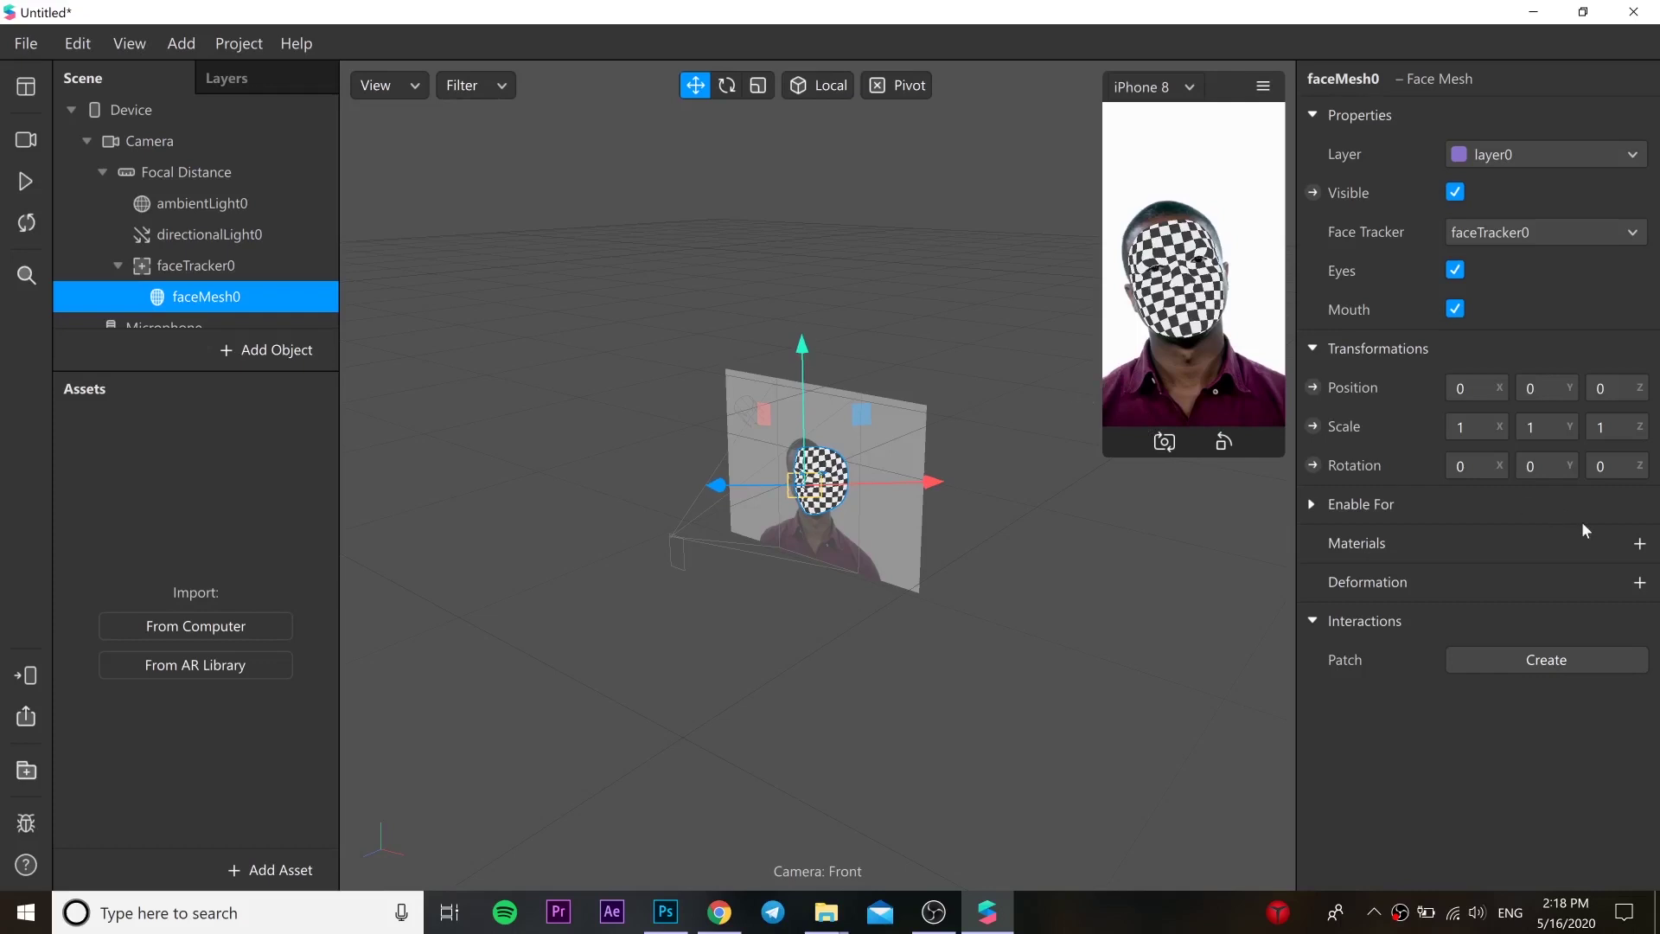
click(1637, 543)
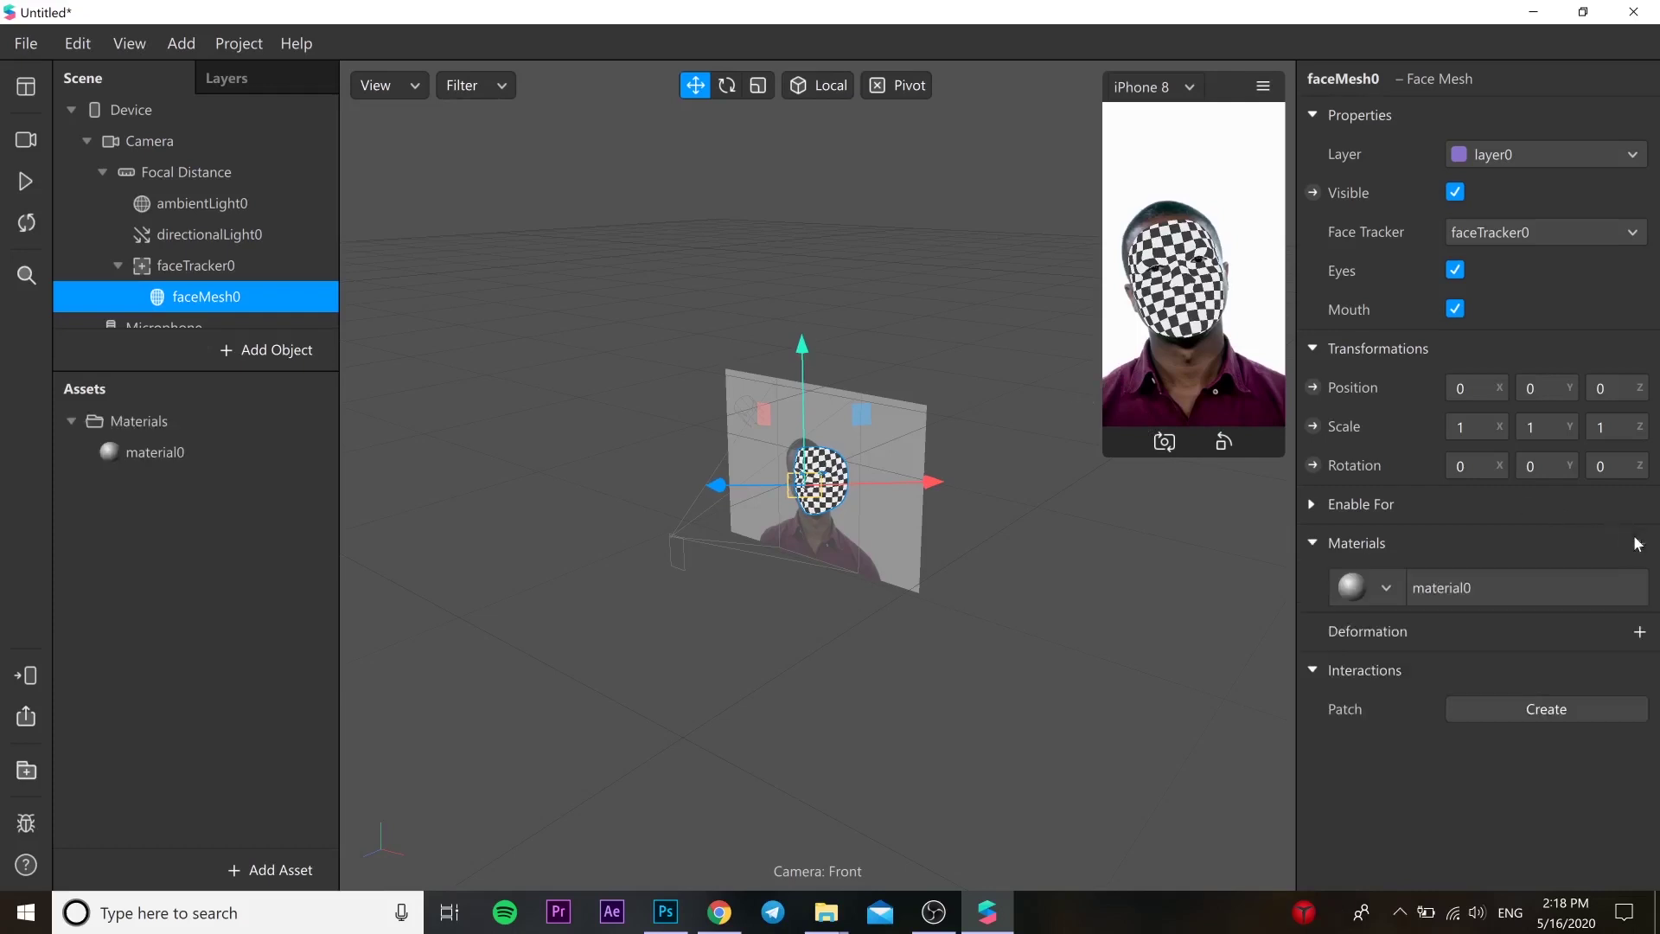
Rename material0 to 'retouching'
double_click(289, 442)
text(retouch)
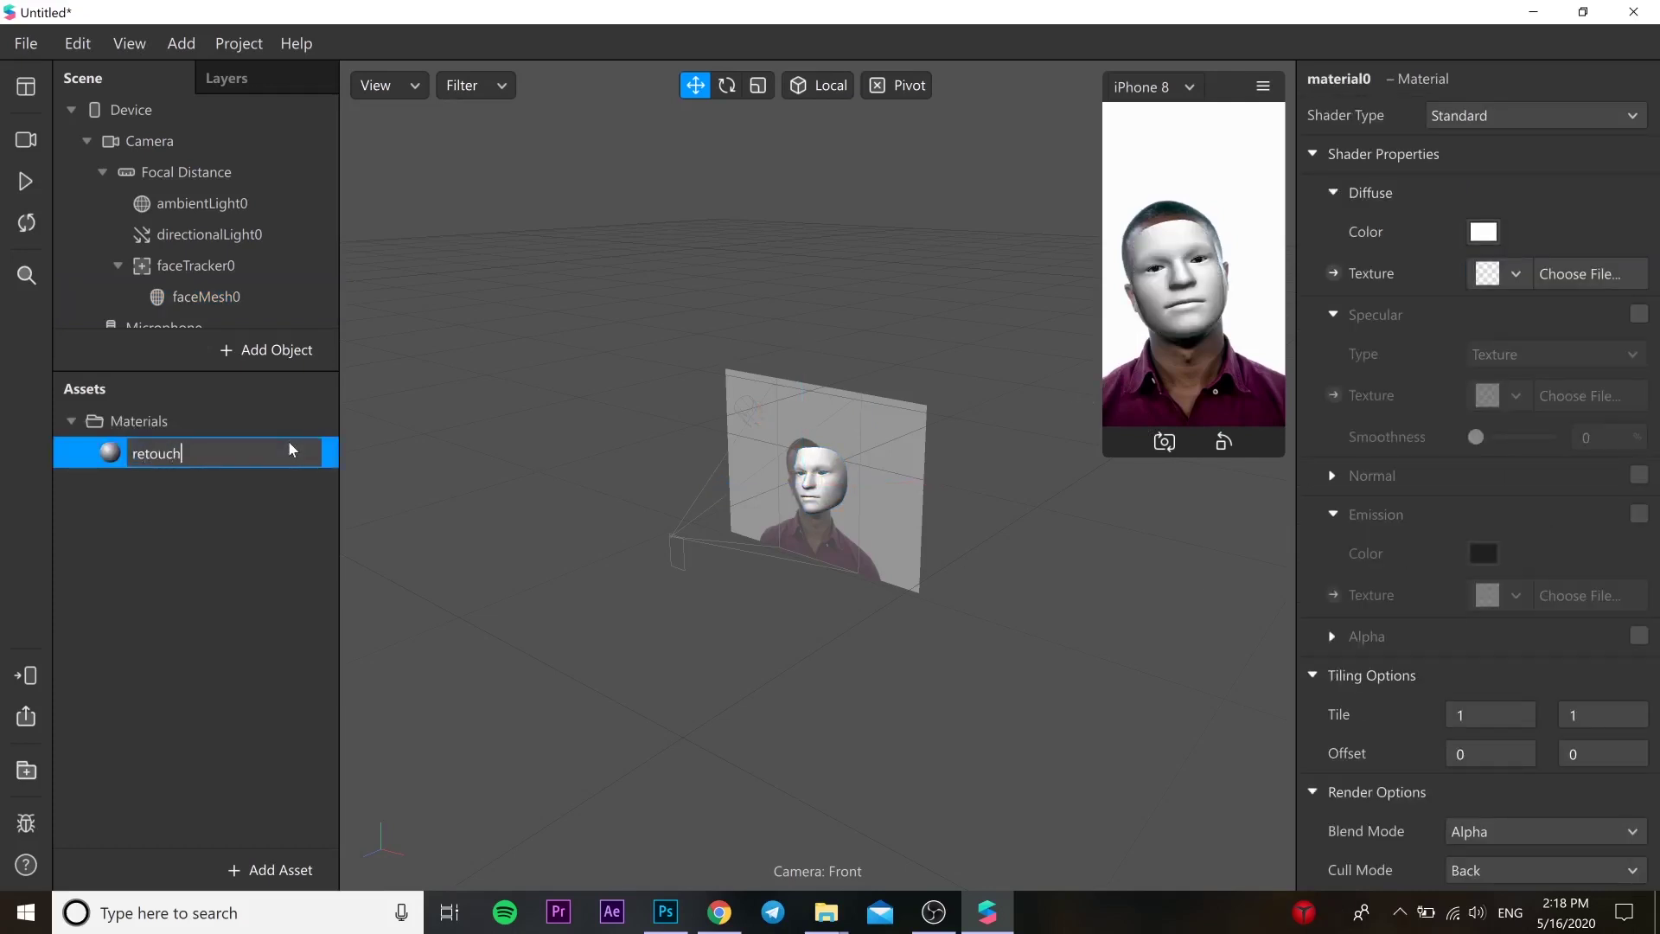
text(ing)
key(Return)
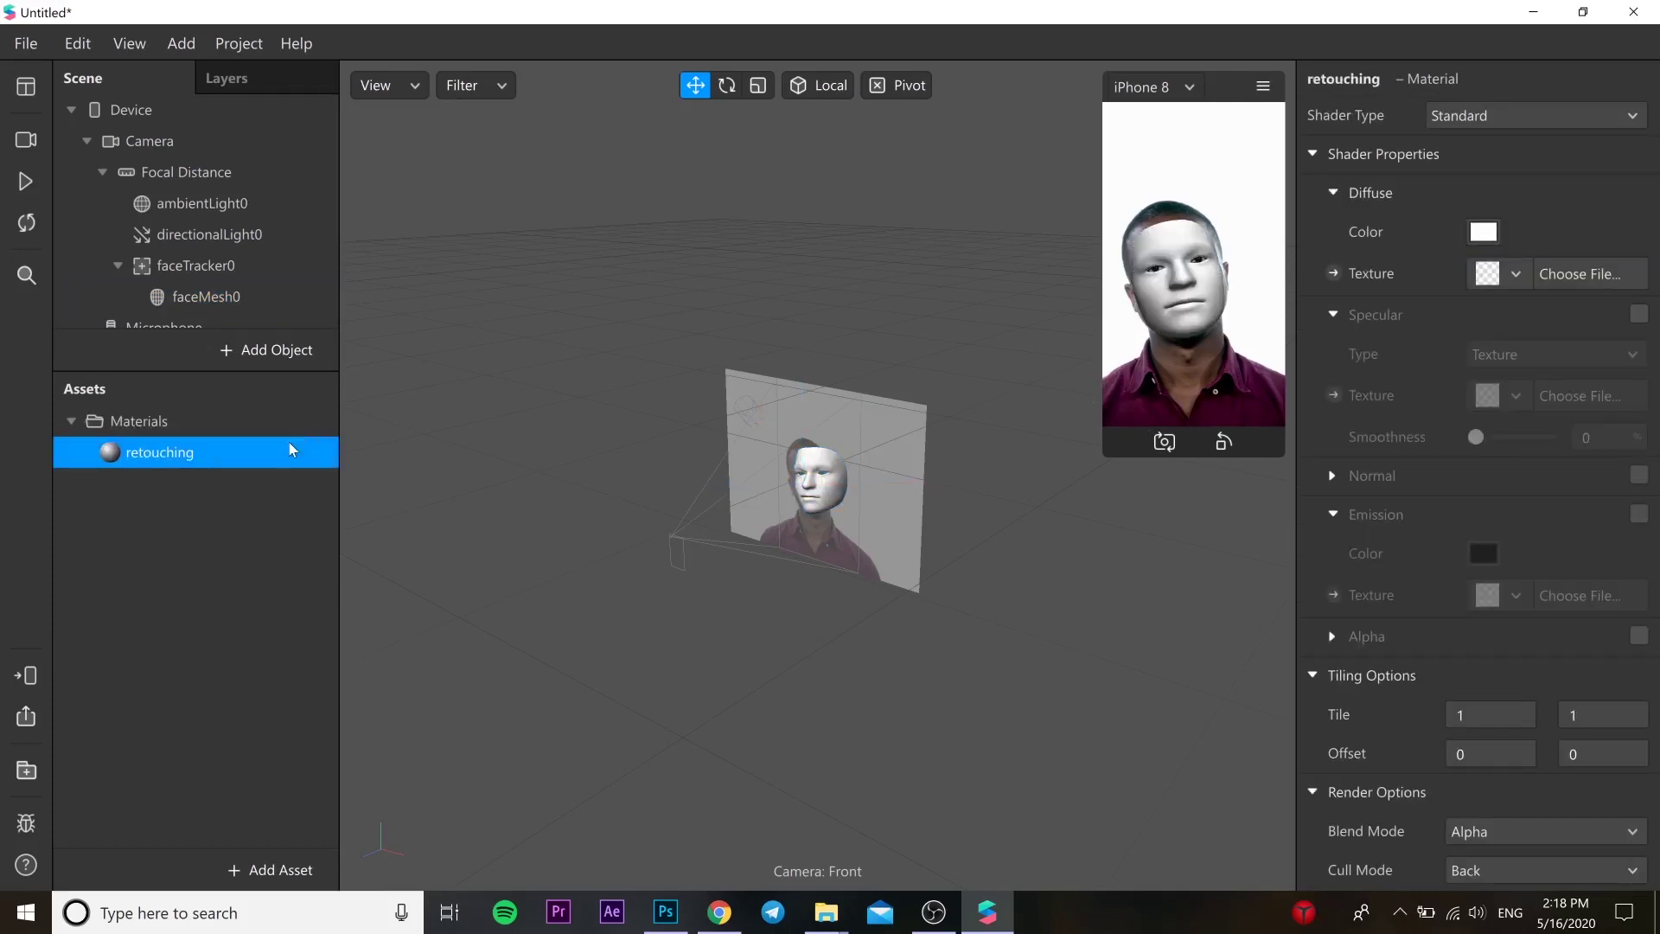
Switch the material to the Retouching shader with Skin Smoothing at 26%
click(1535, 115)
click(1522, 275)
drag(1487, 230, 1483, 238)
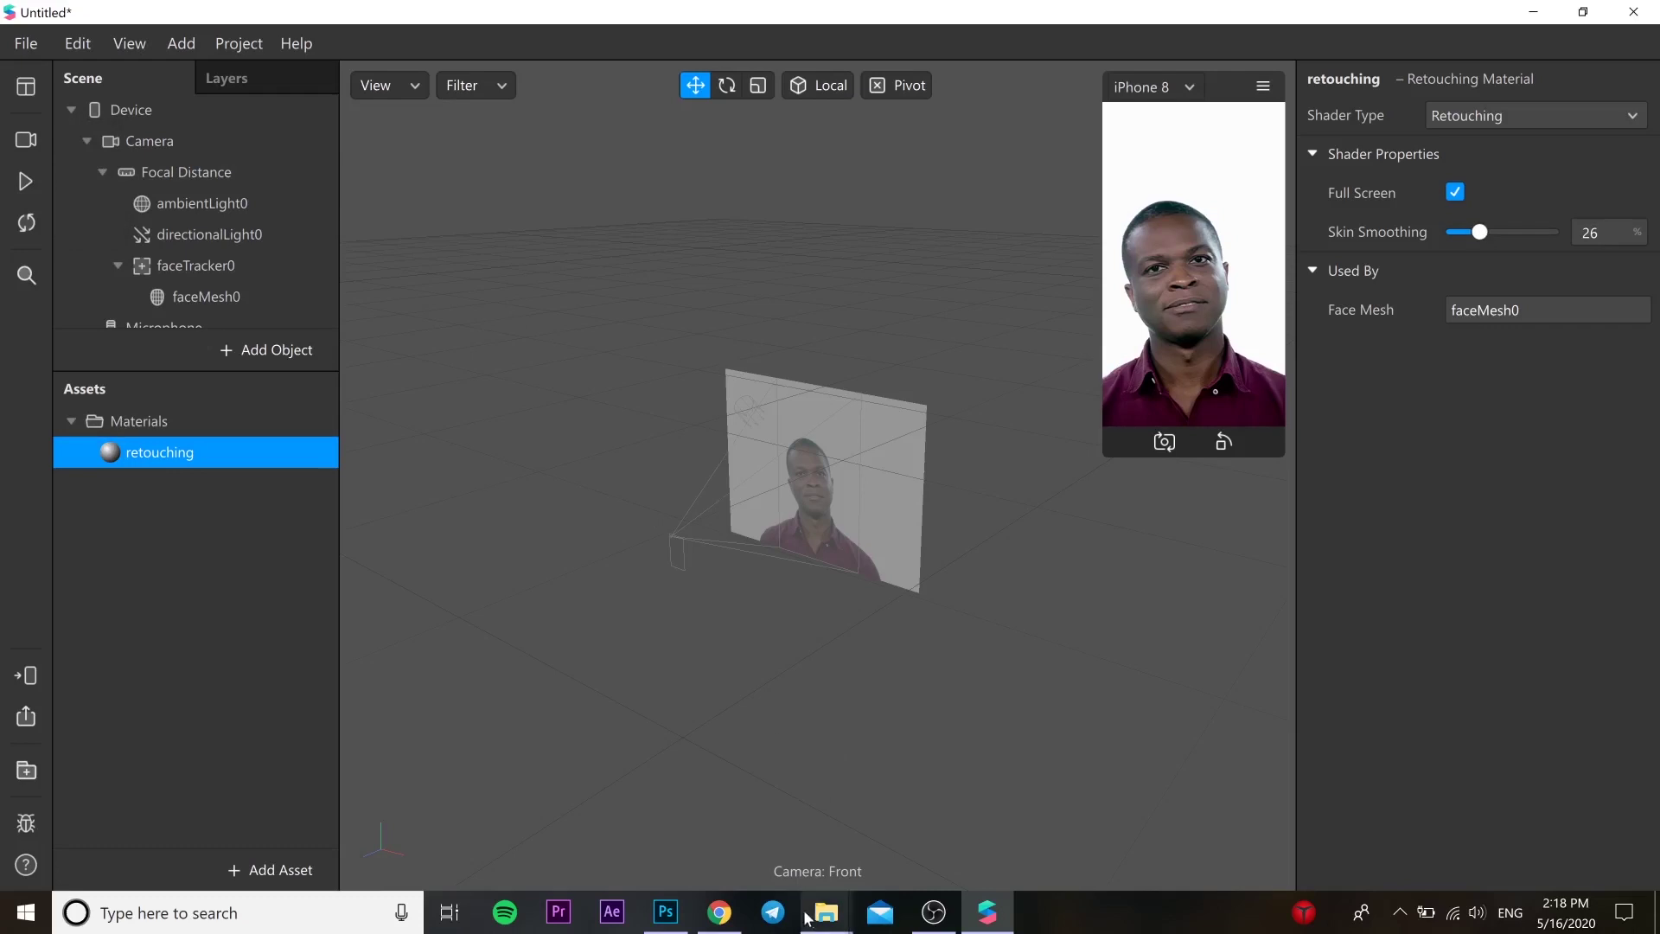
Import headOccluder.fbx from the objects/headOccluder folder into the Assets panel
mouse_move(817, 914)
click(840, 802)
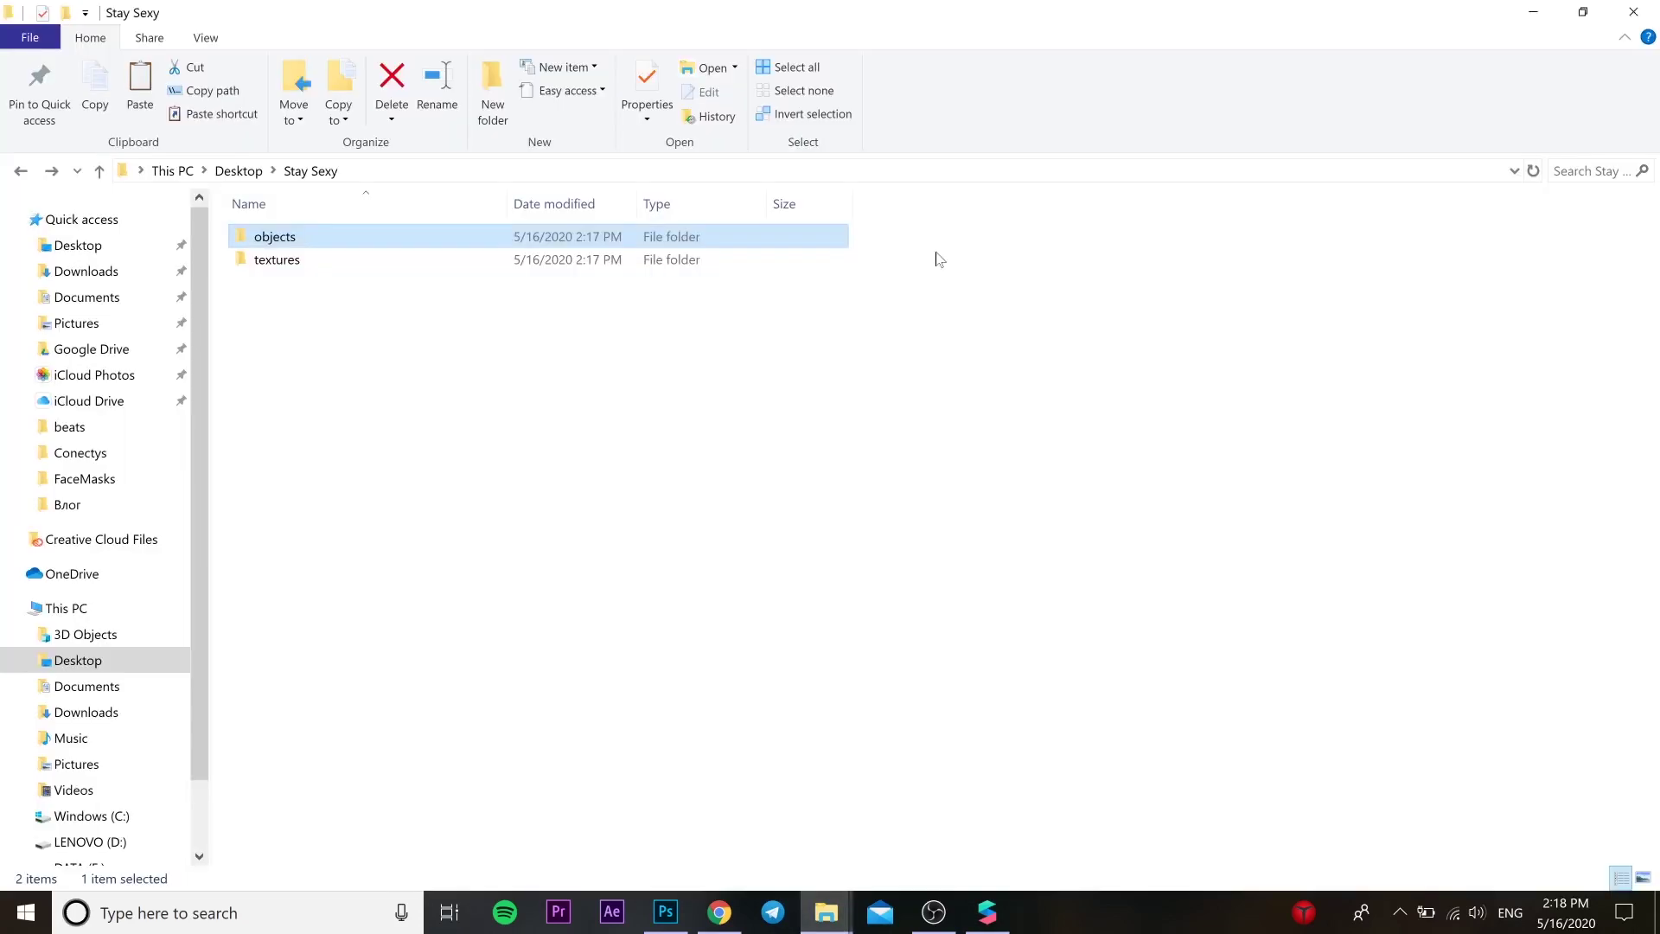
click(1583, 12)
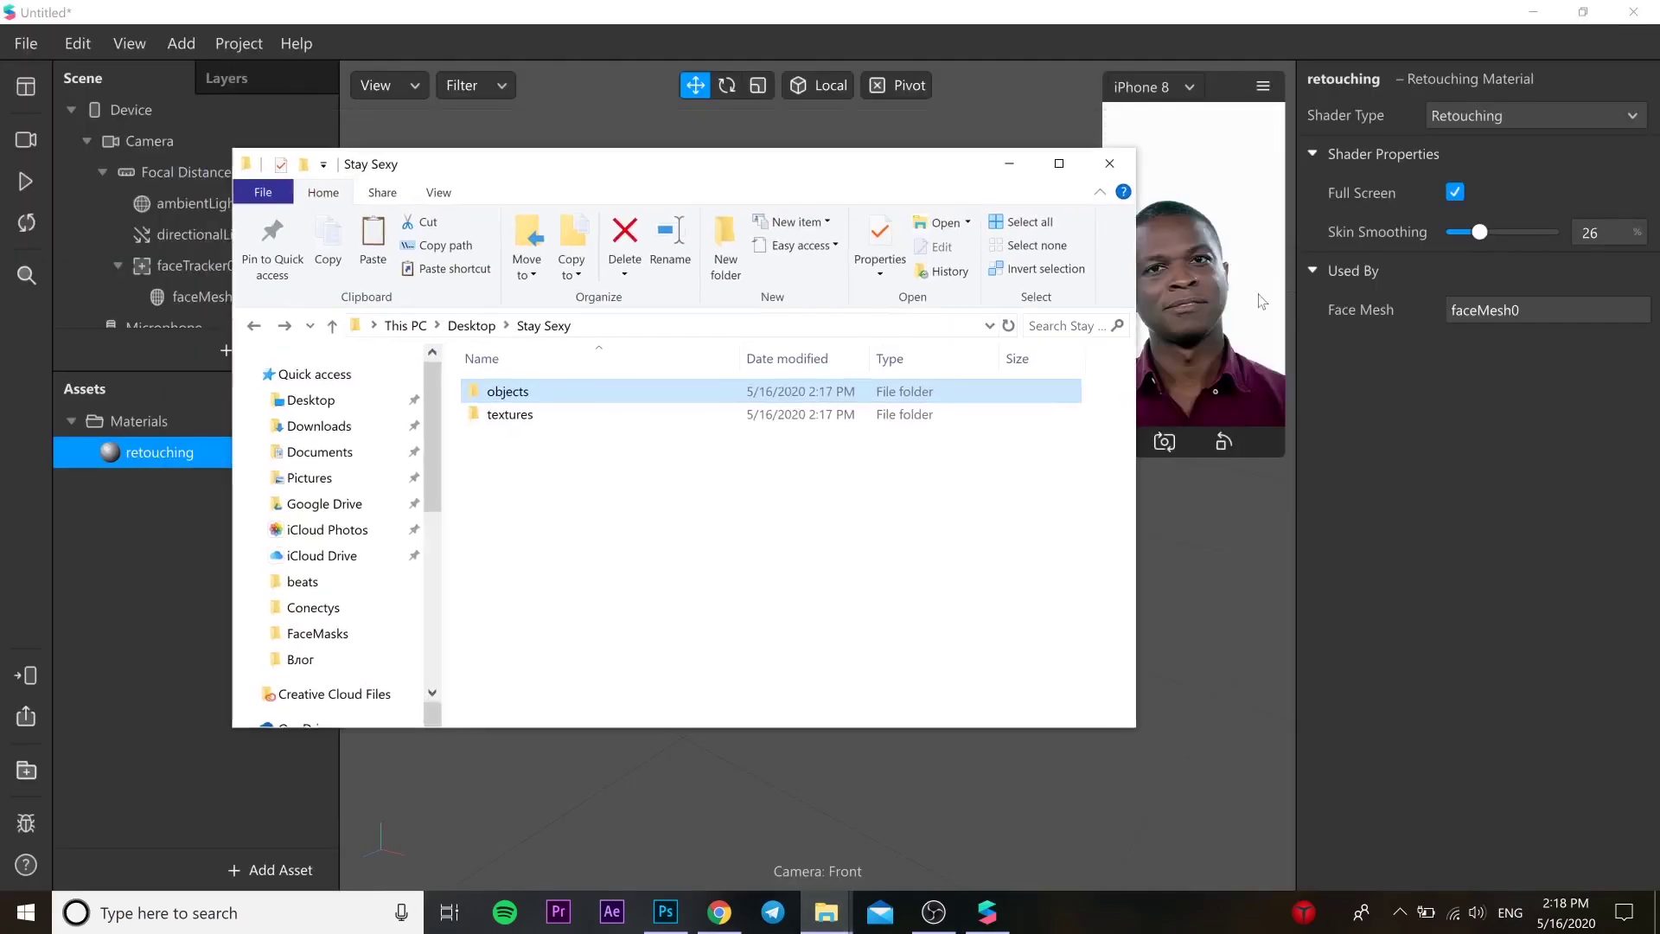
double_click(507, 393)
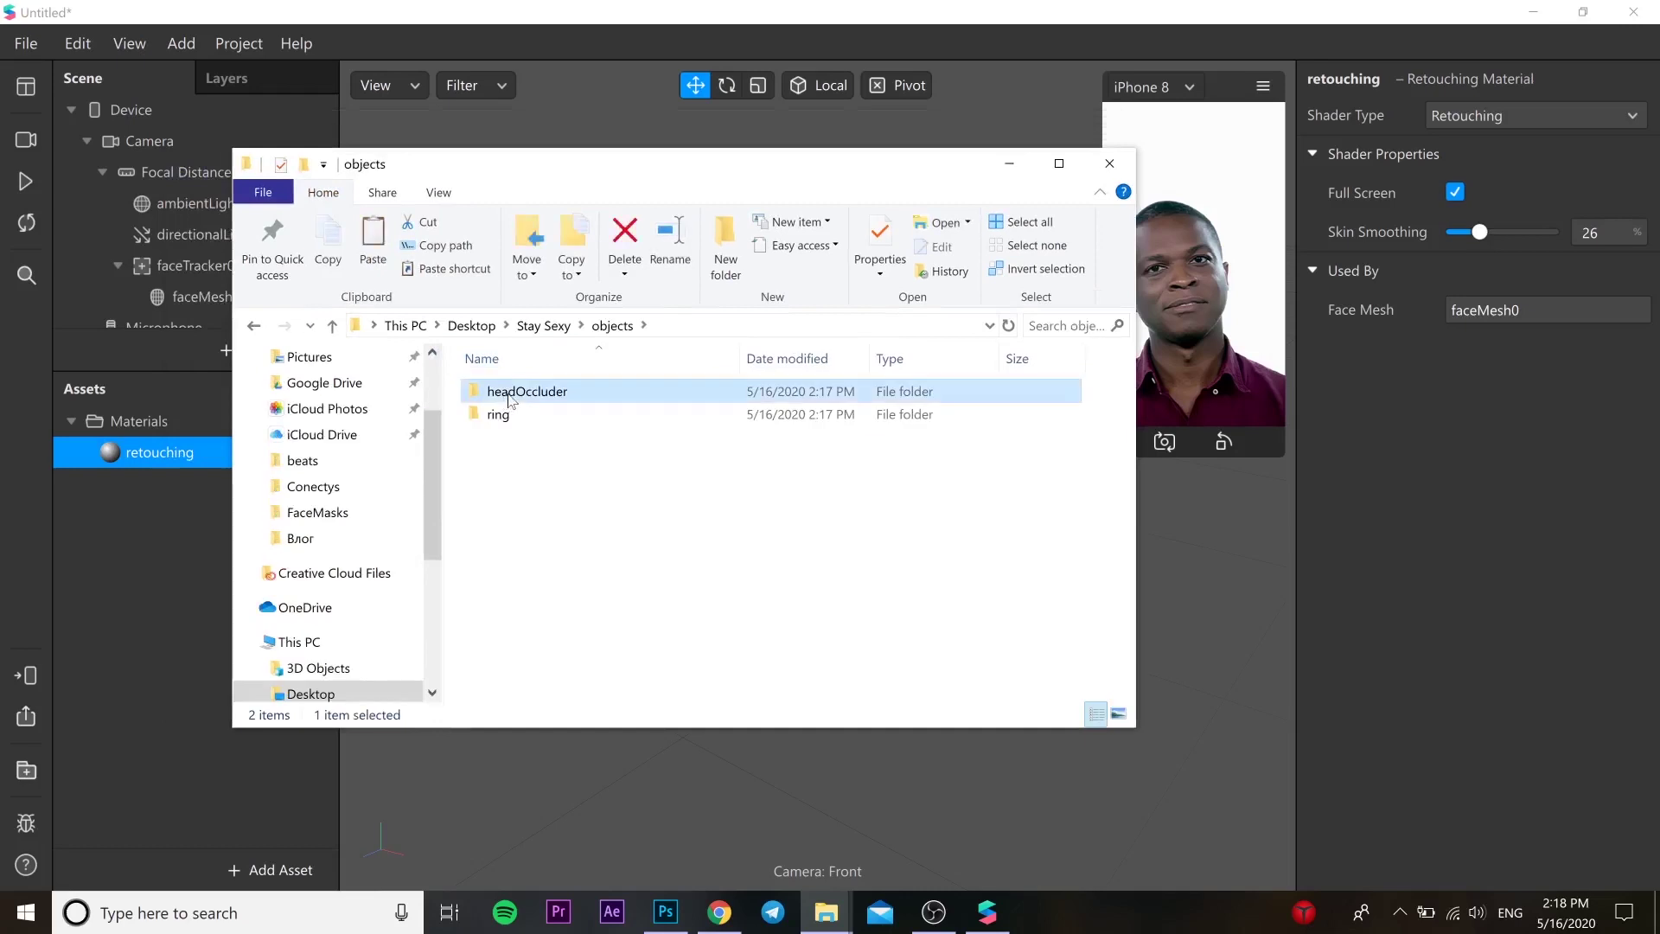
double_click(510, 389)
drag(511, 391, 149, 548)
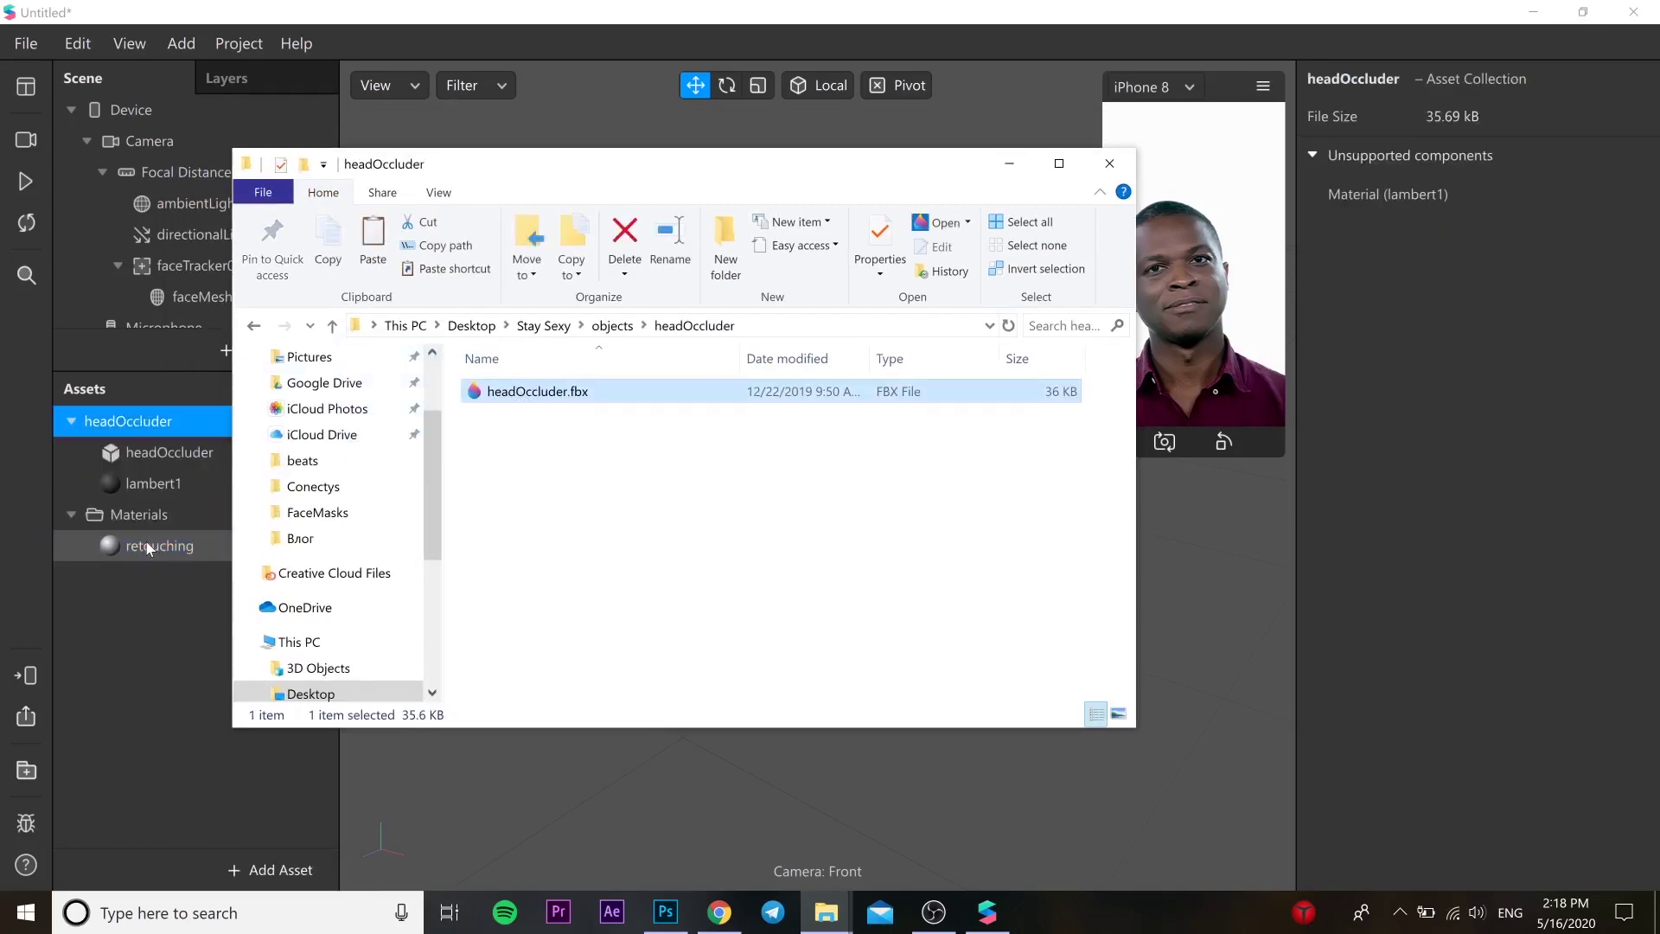
Import RING.obj from the objects/ring folder into the Assets panel
click(254, 327)
click(254, 327)
double_click(507, 390)
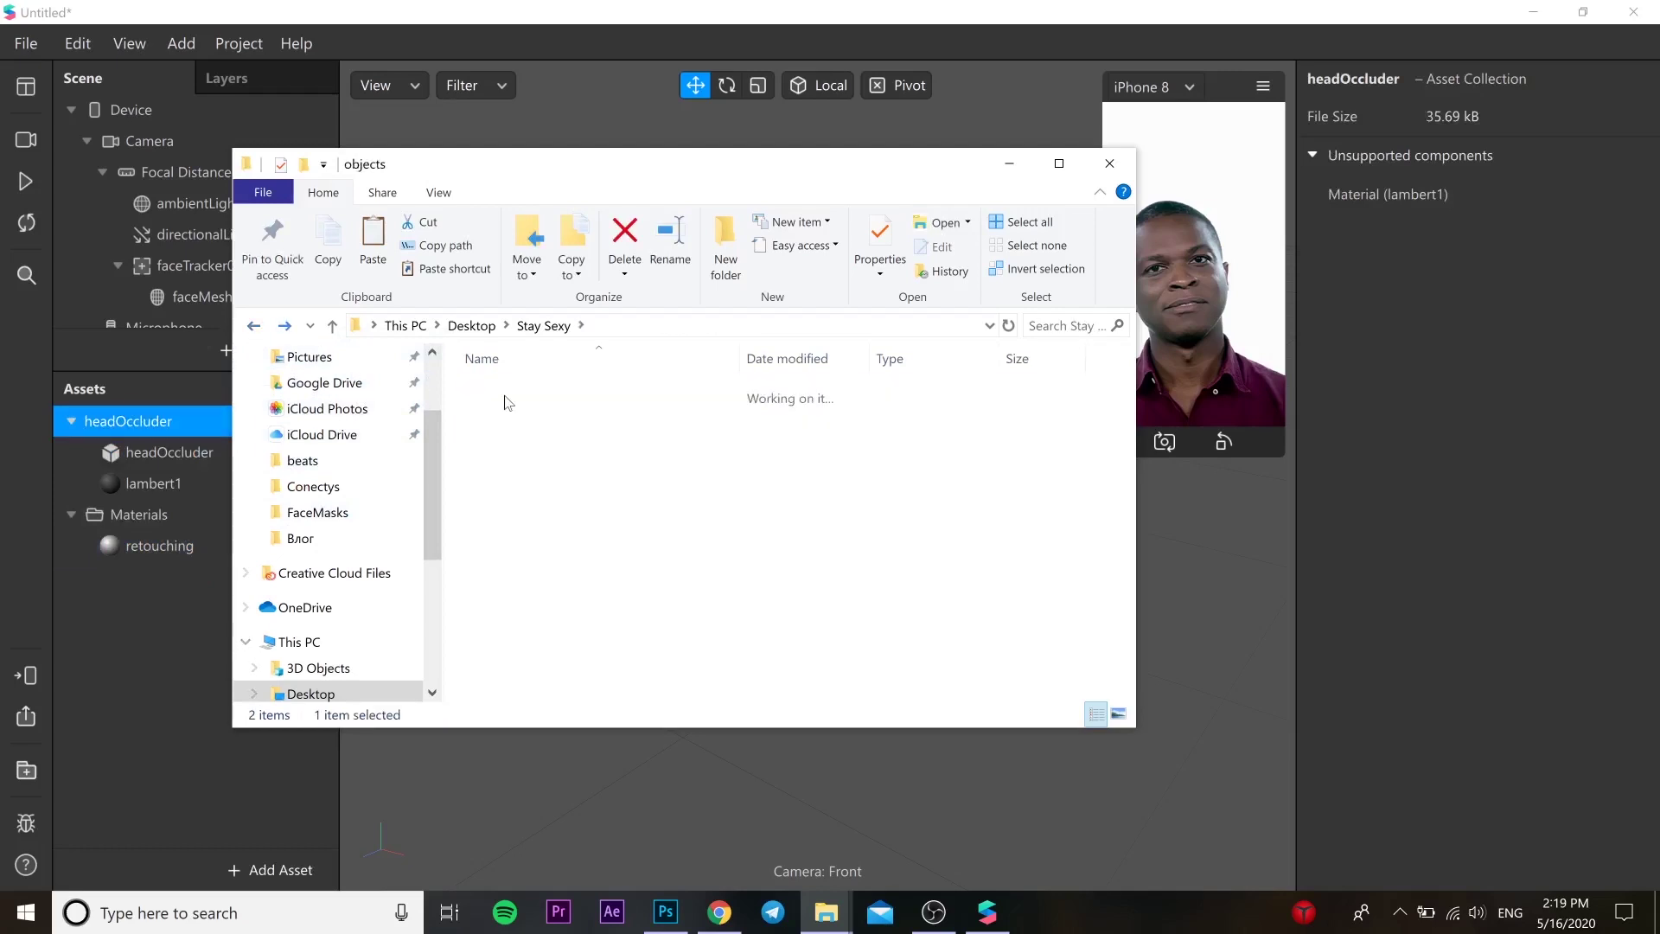
double_click(507, 413)
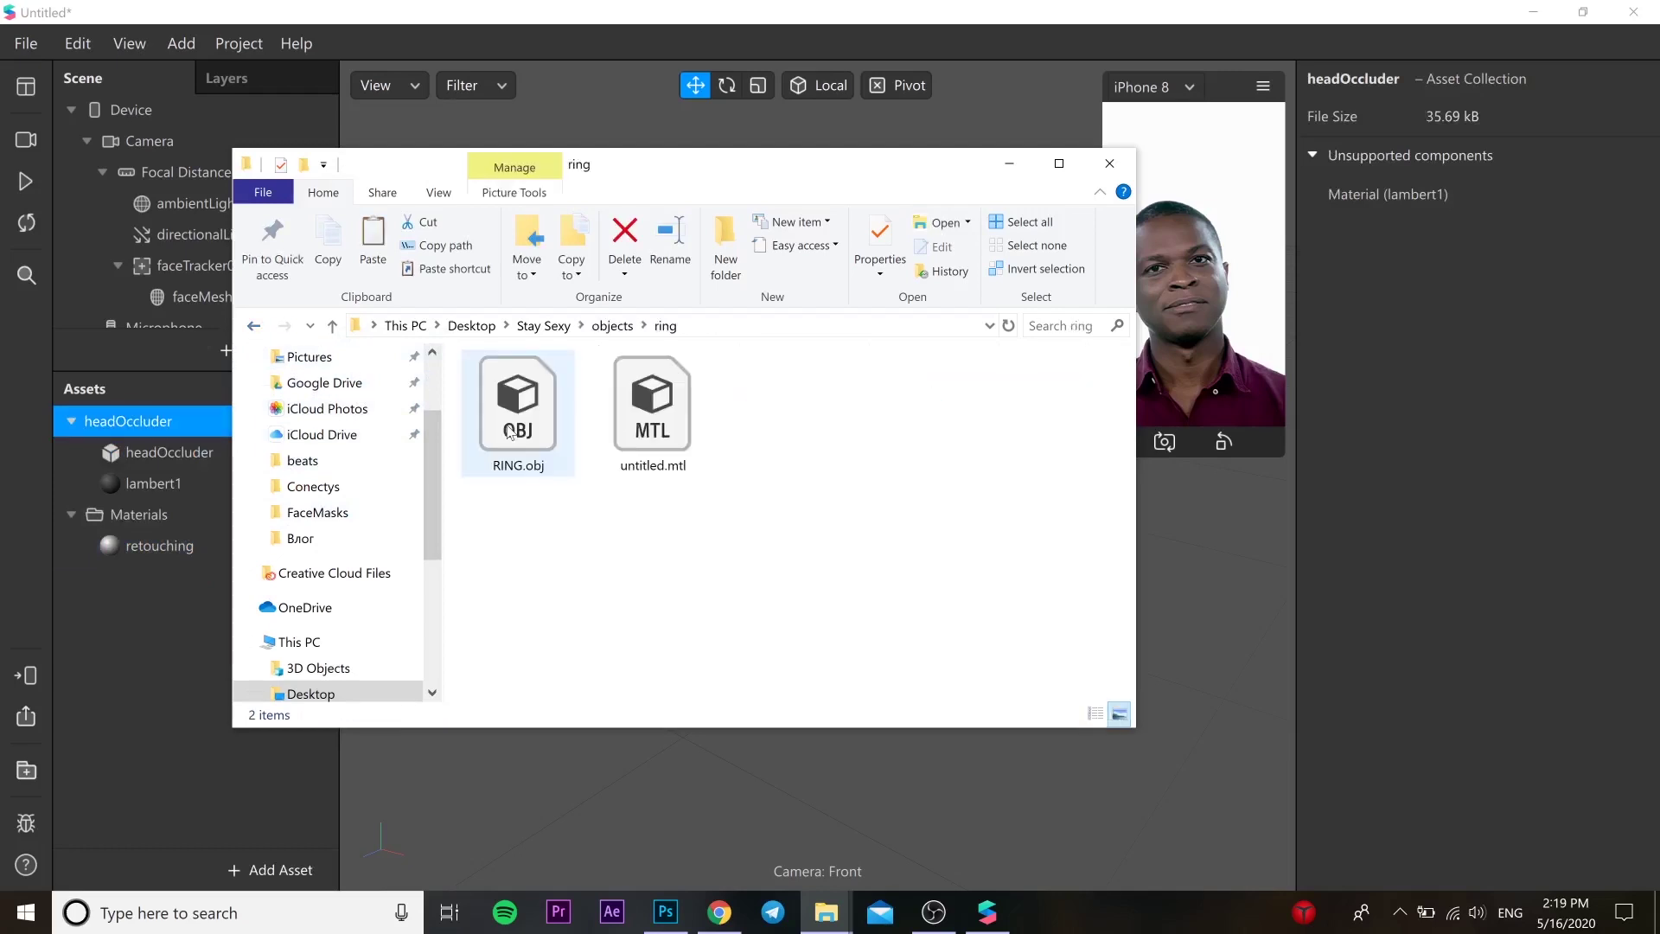
drag(518, 413, 198, 584)
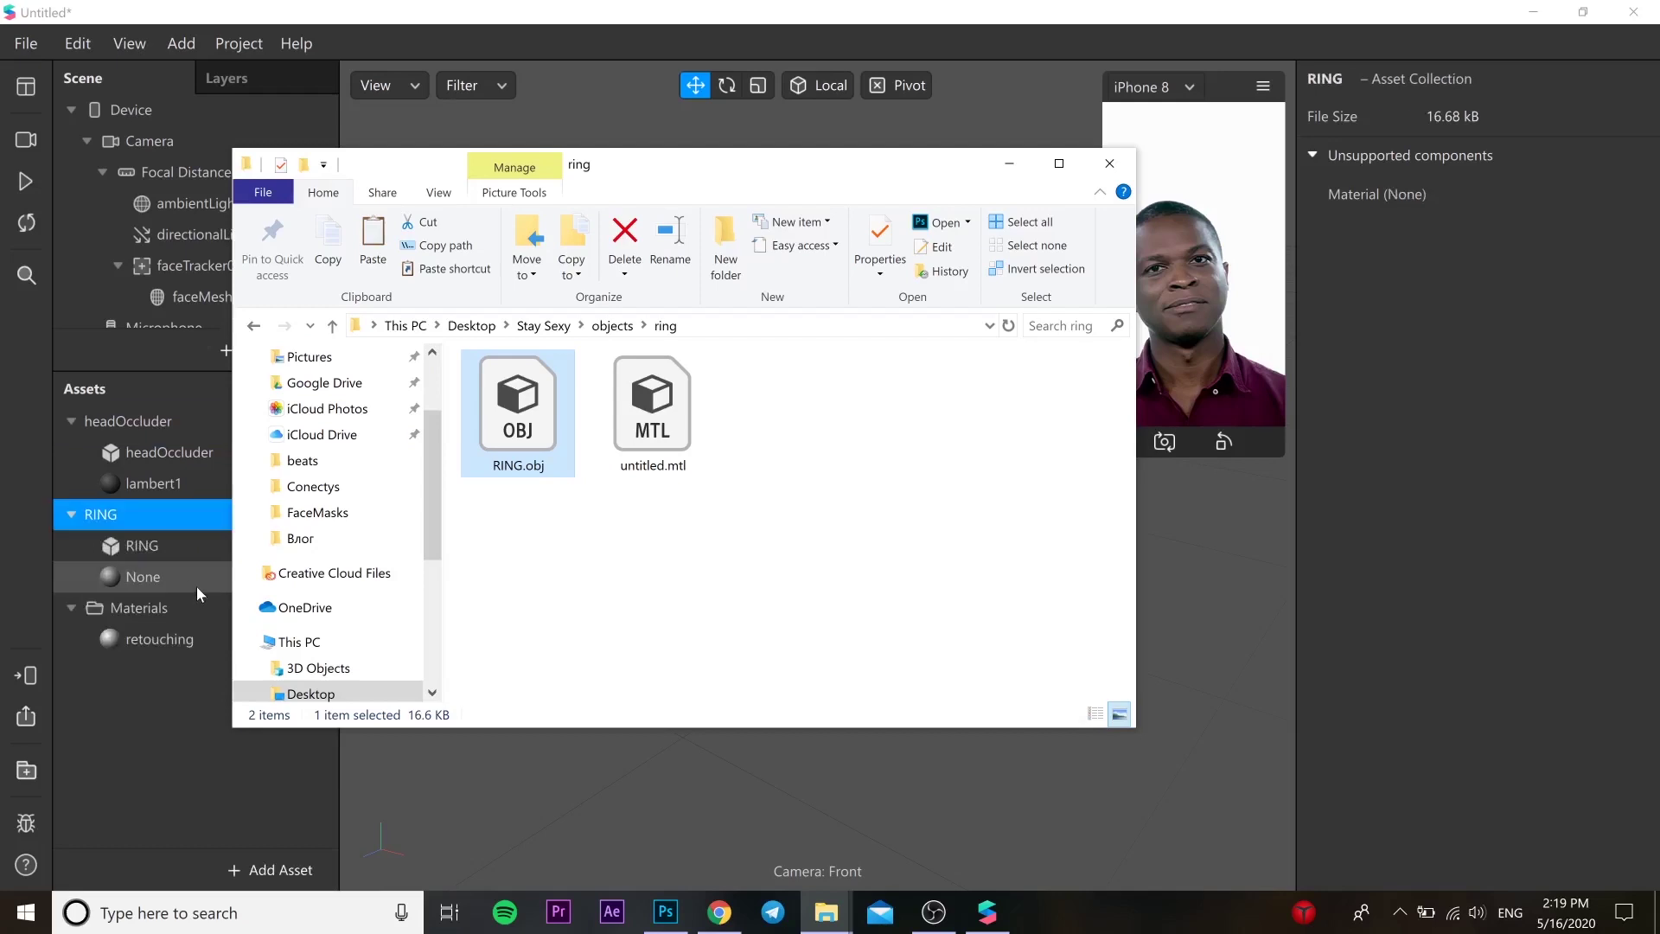
Import staysexy.png from the textures folder as a texture asset
click(254, 327)
click(252, 329)
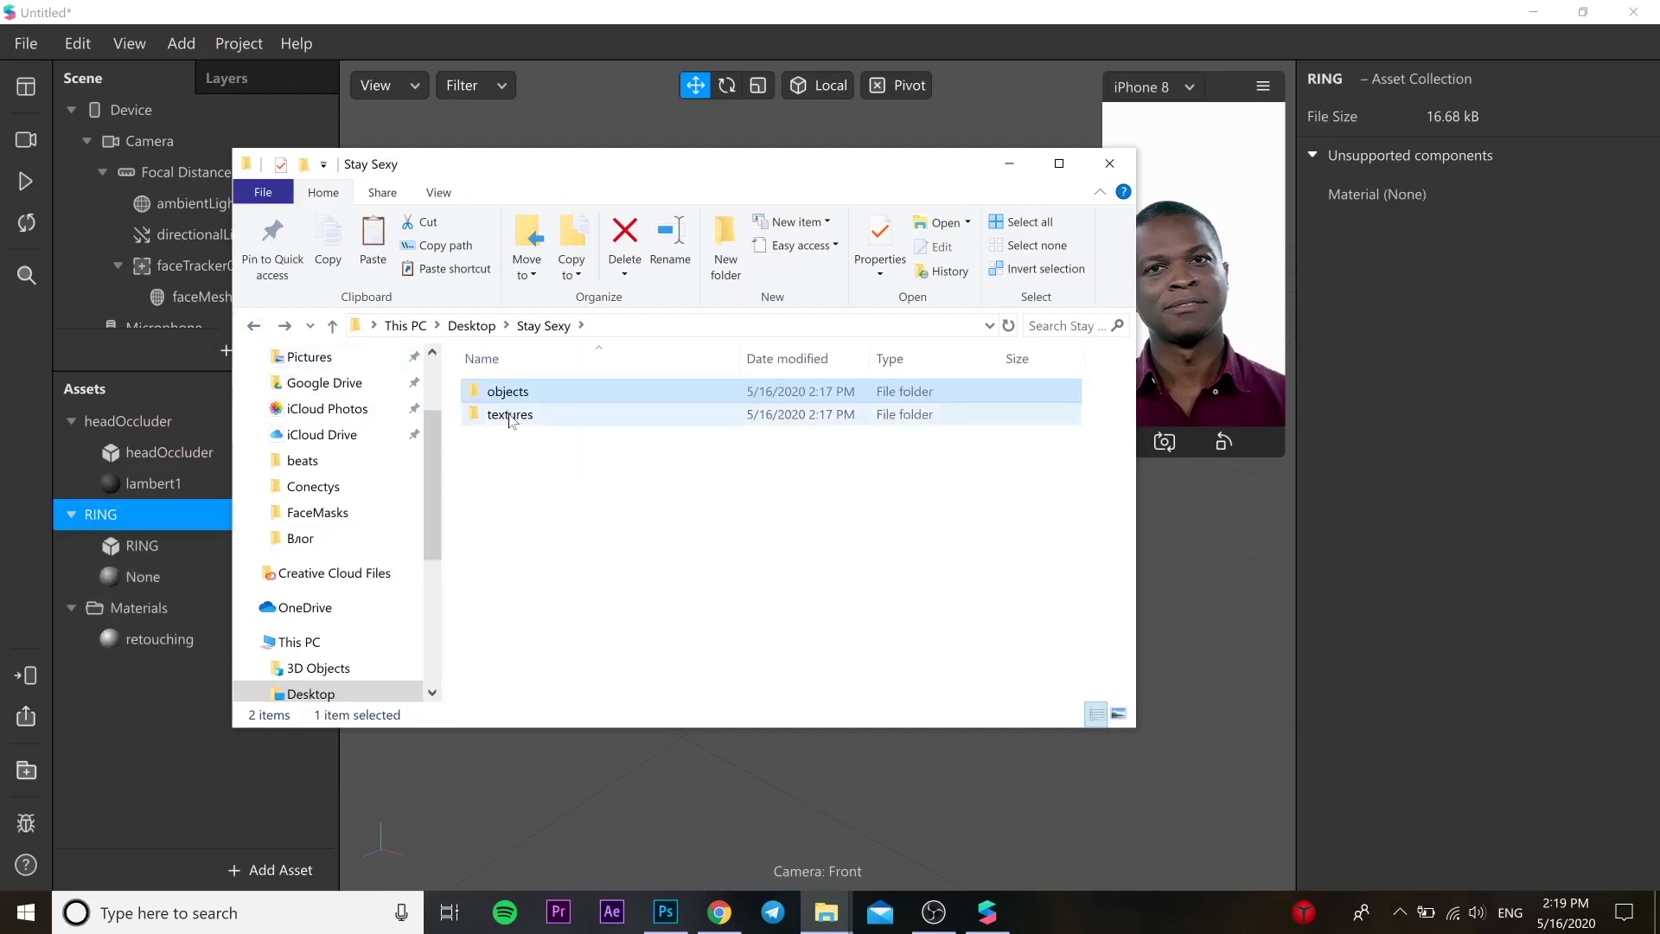
double_click(510, 415)
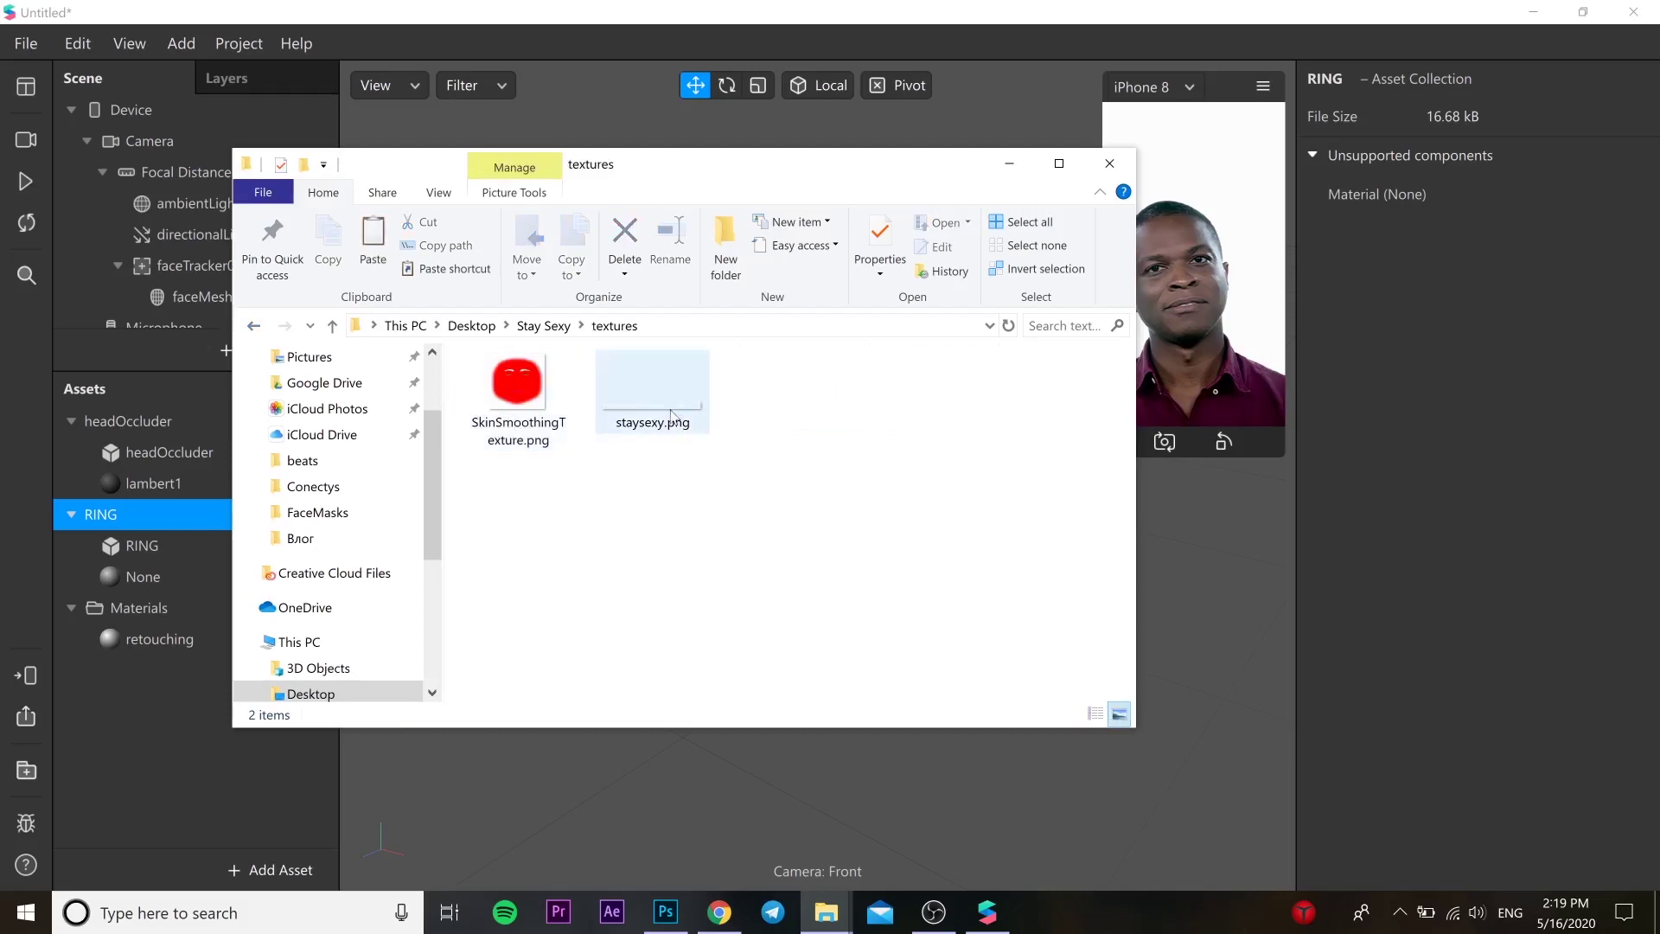
drag(671, 417, 204, 730)
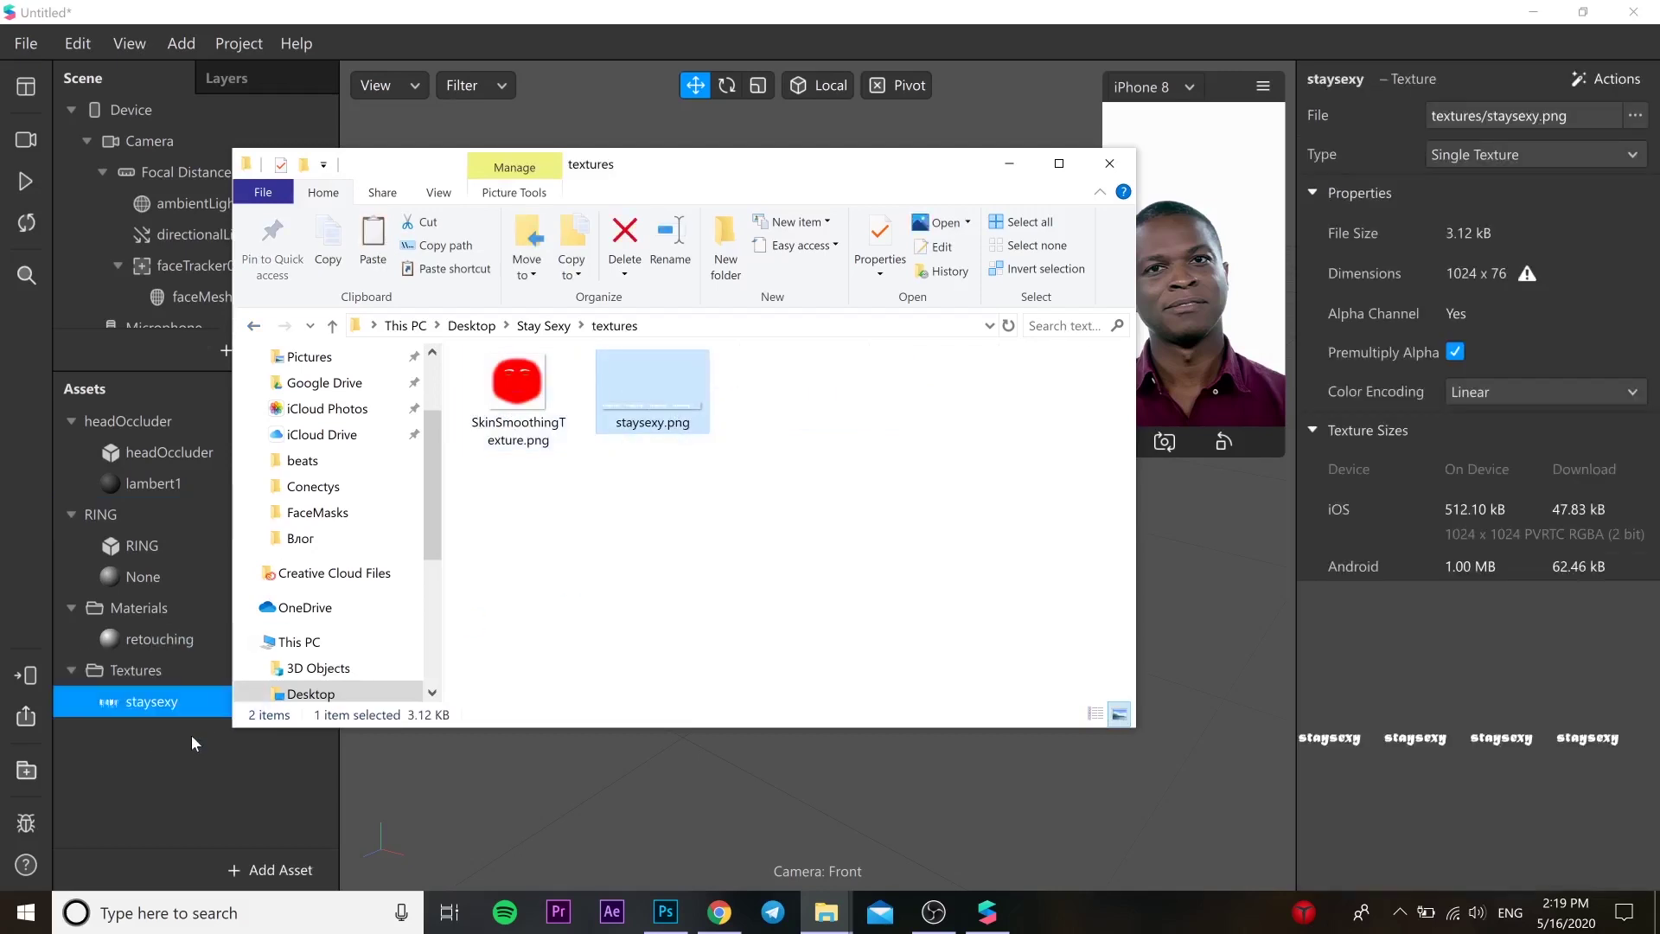
click(179, 704)
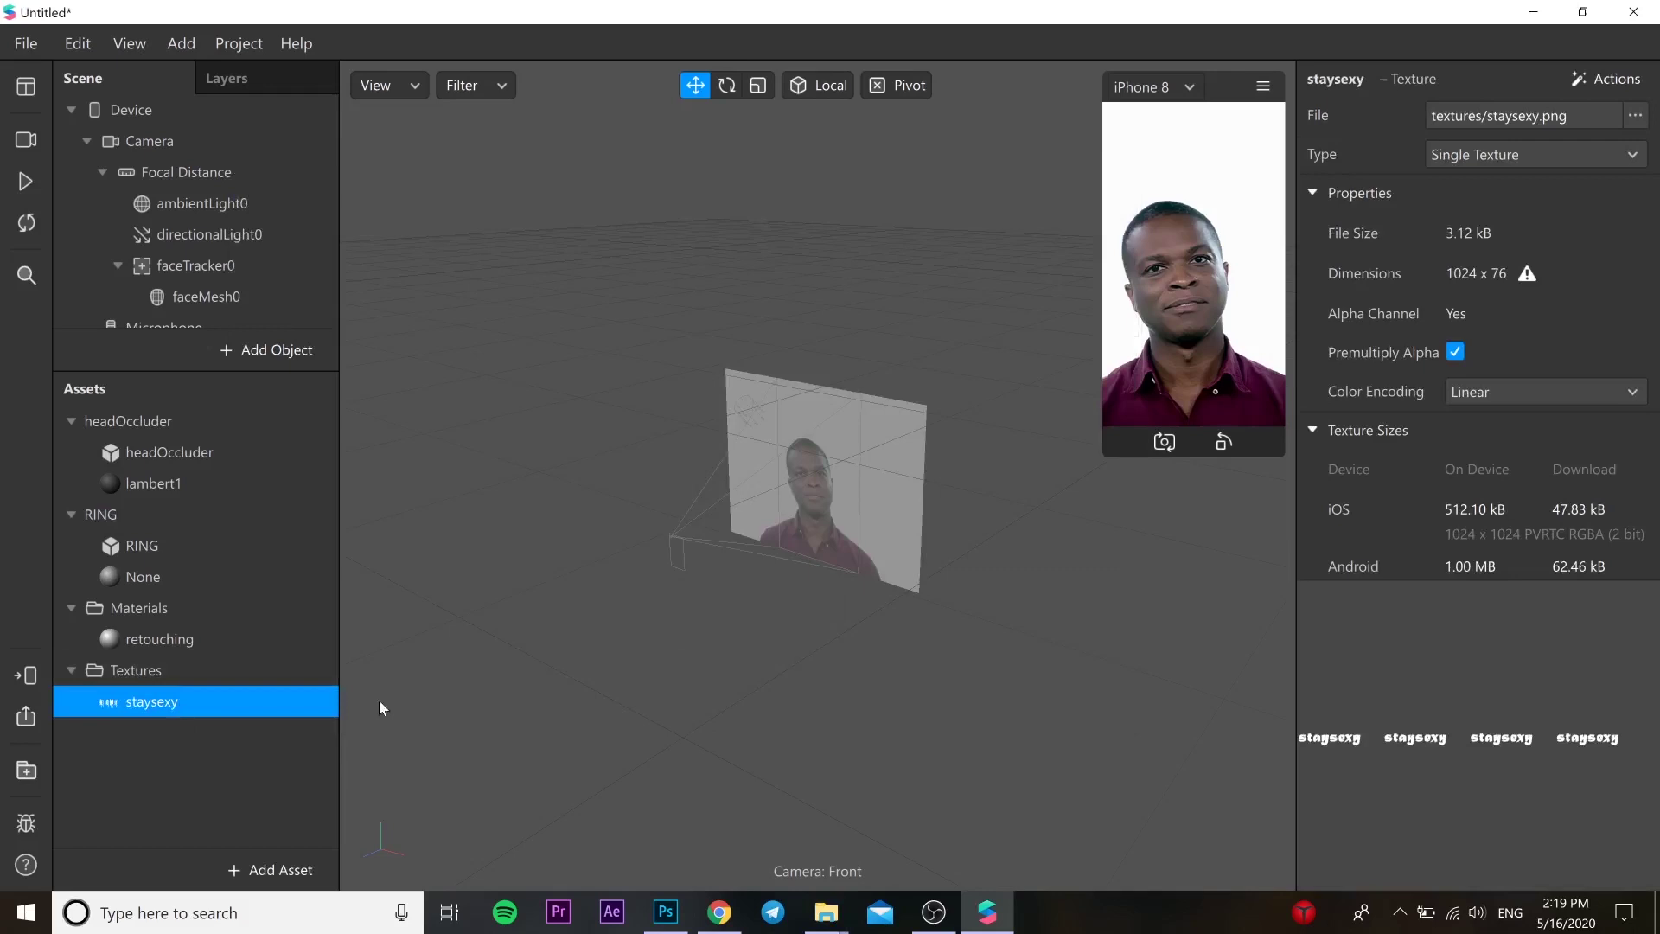
Turn on No compression for the staysexy texture and place headOccluder under faceTracker0
scroll(1422, 560, down, 2)
click(1456, 550)
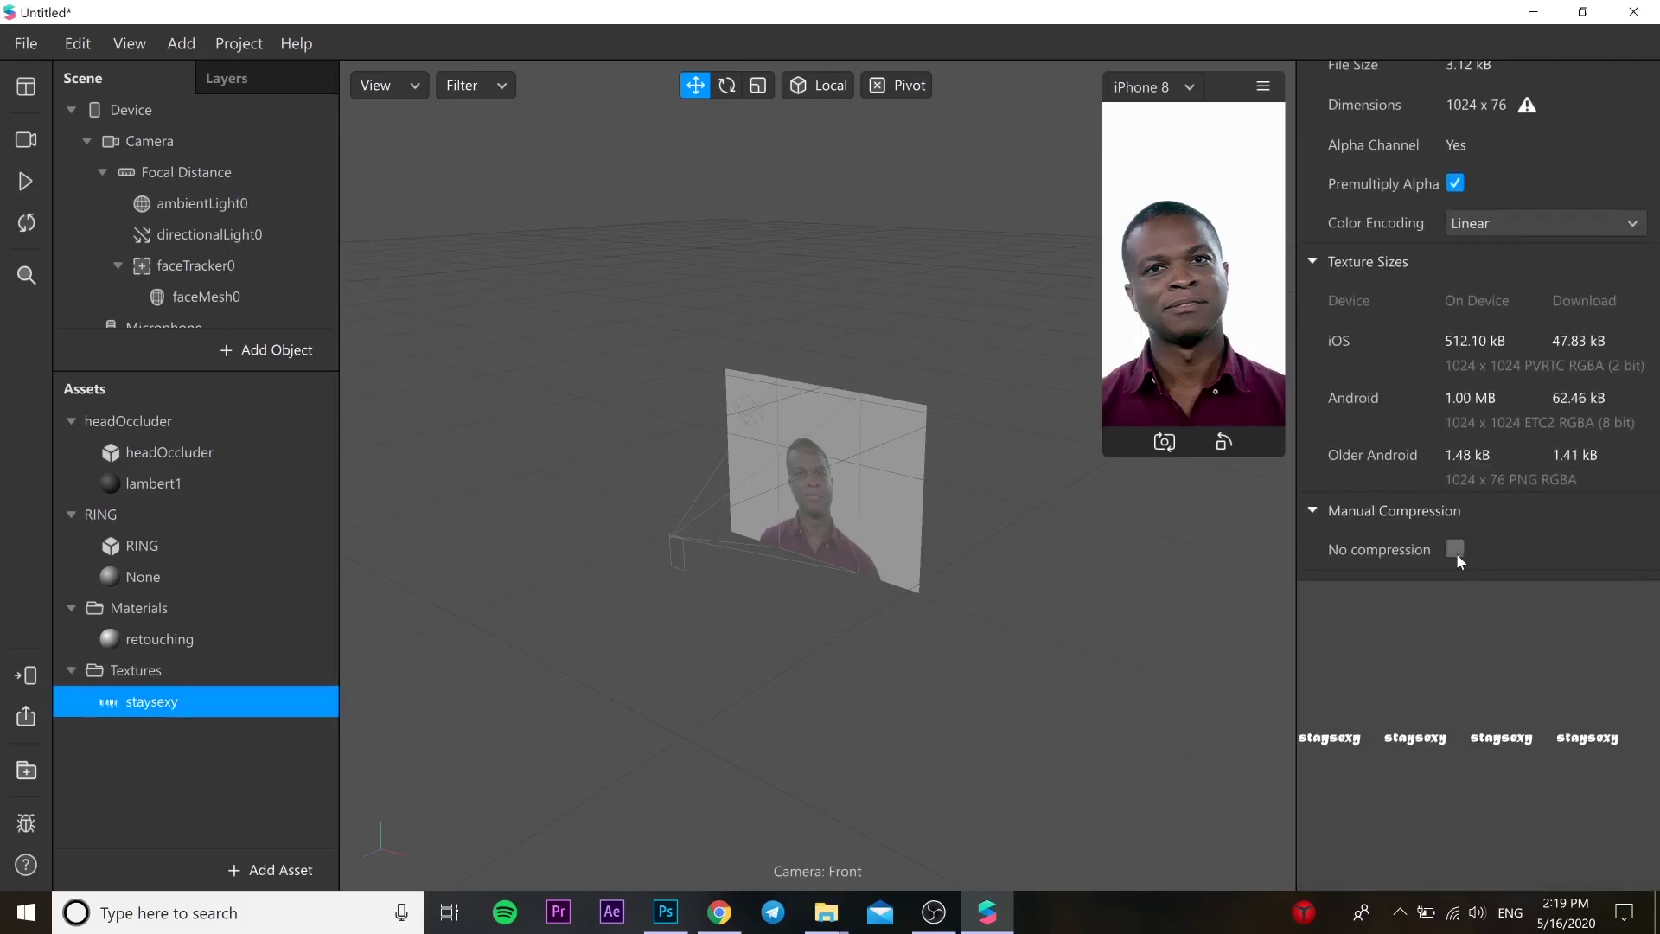
scroll(1497, 526, down, 3)
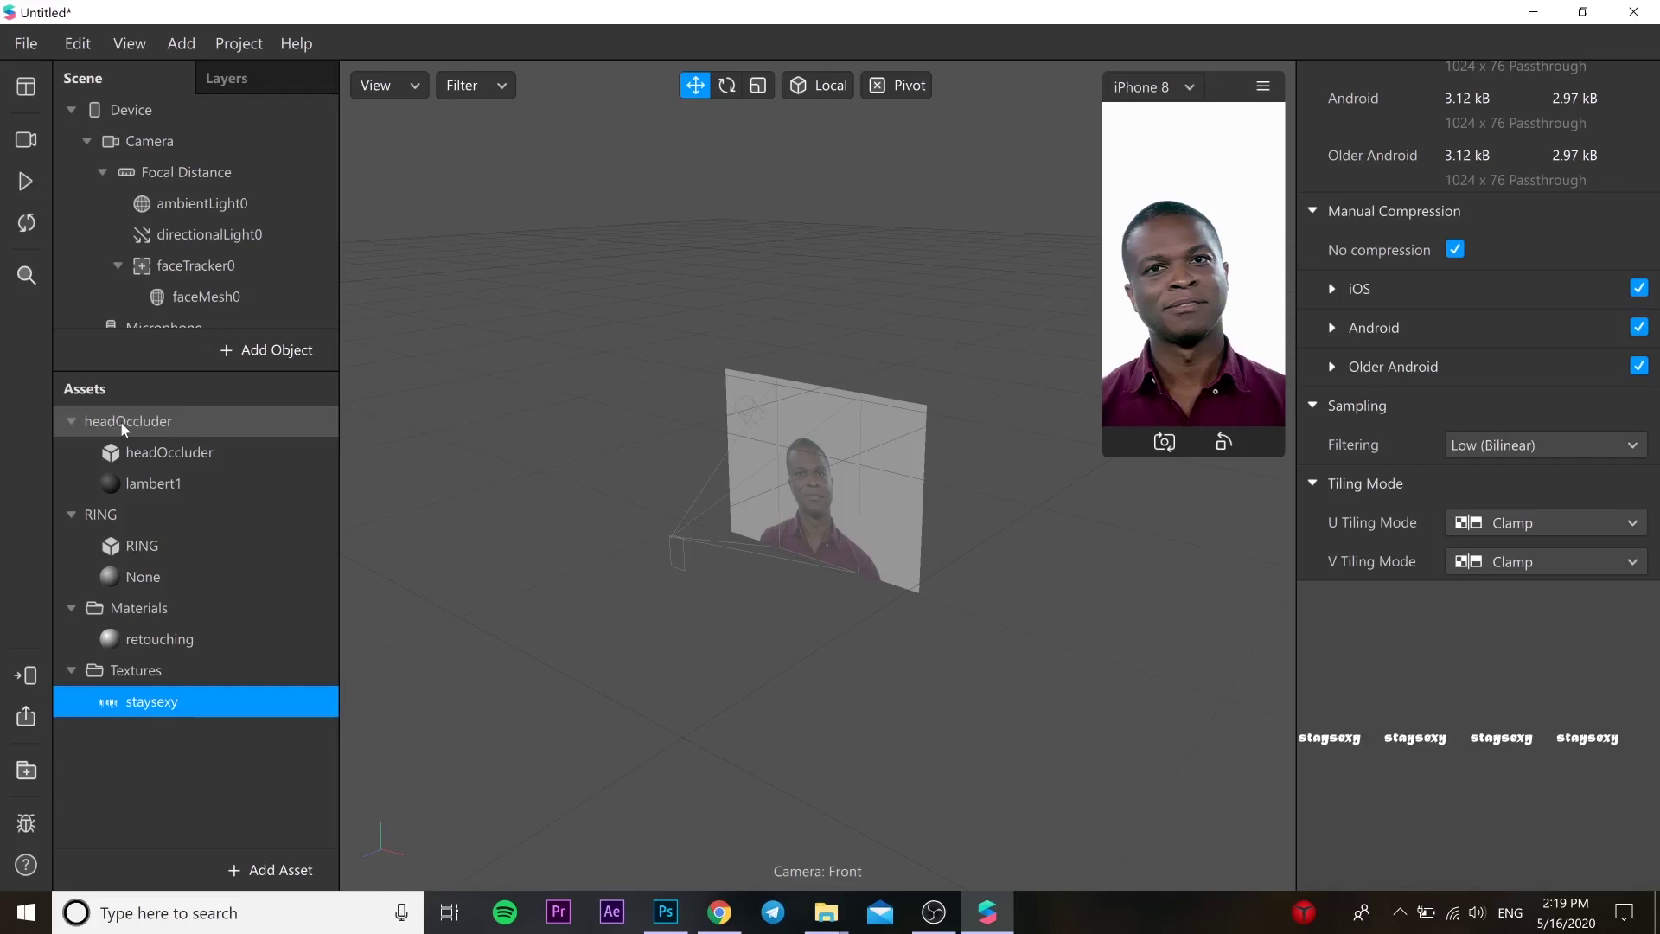
drag(121, 422, 226, 265)
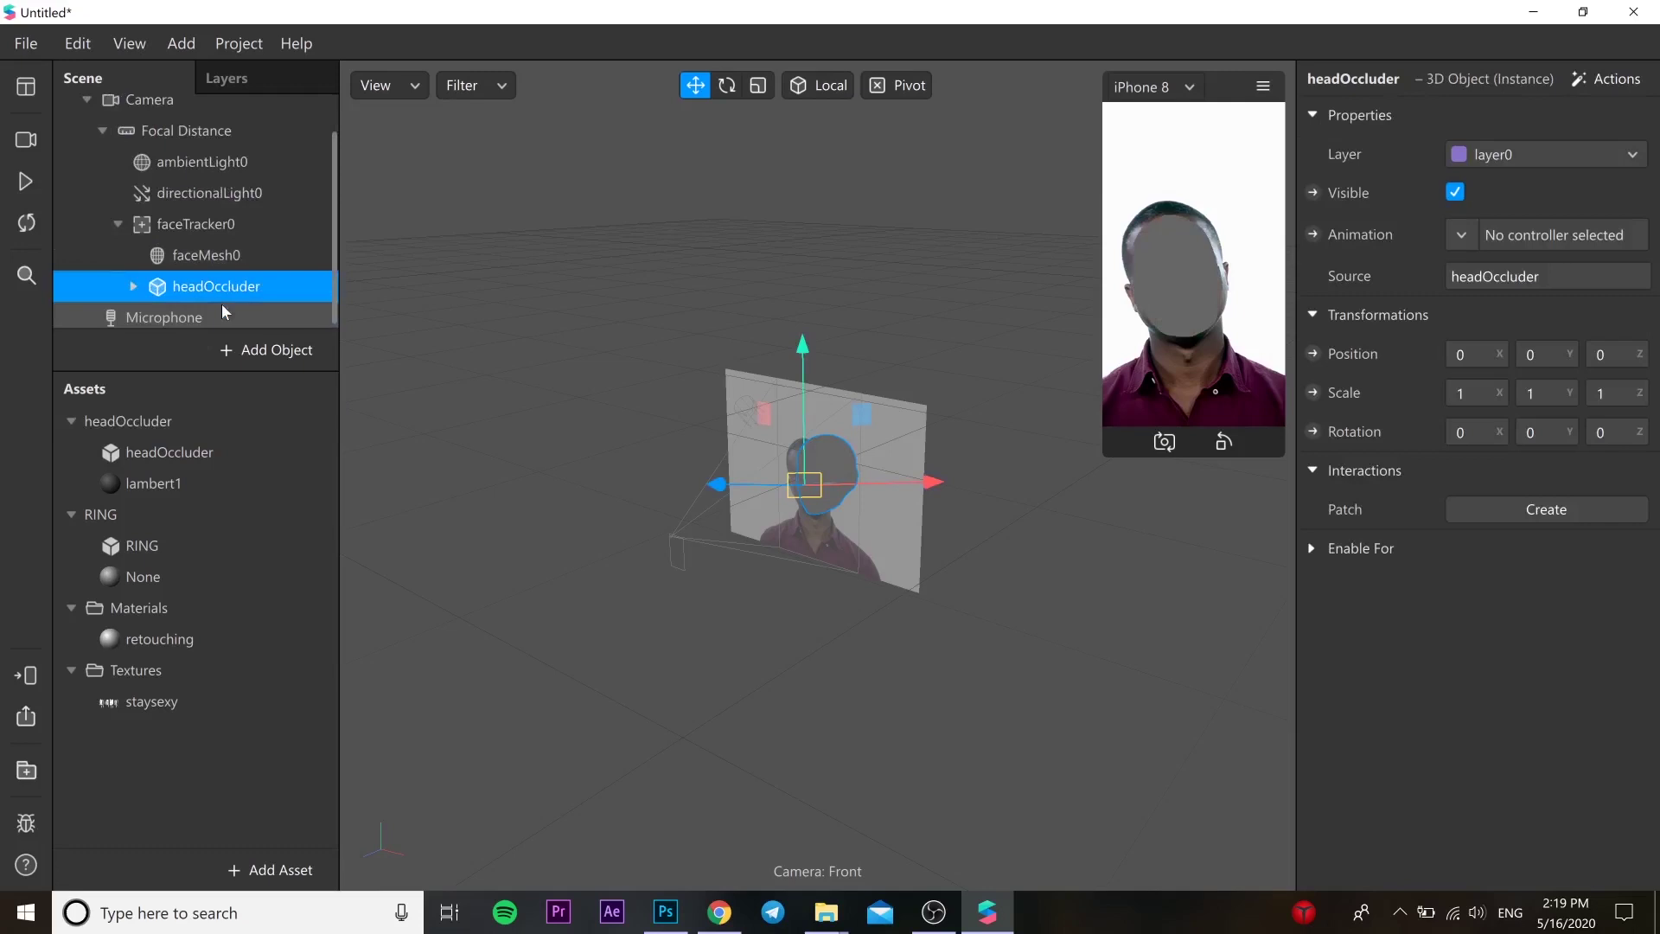
Delete the unused lambert1 material from Assets
scroll(222, 304, down, 1)
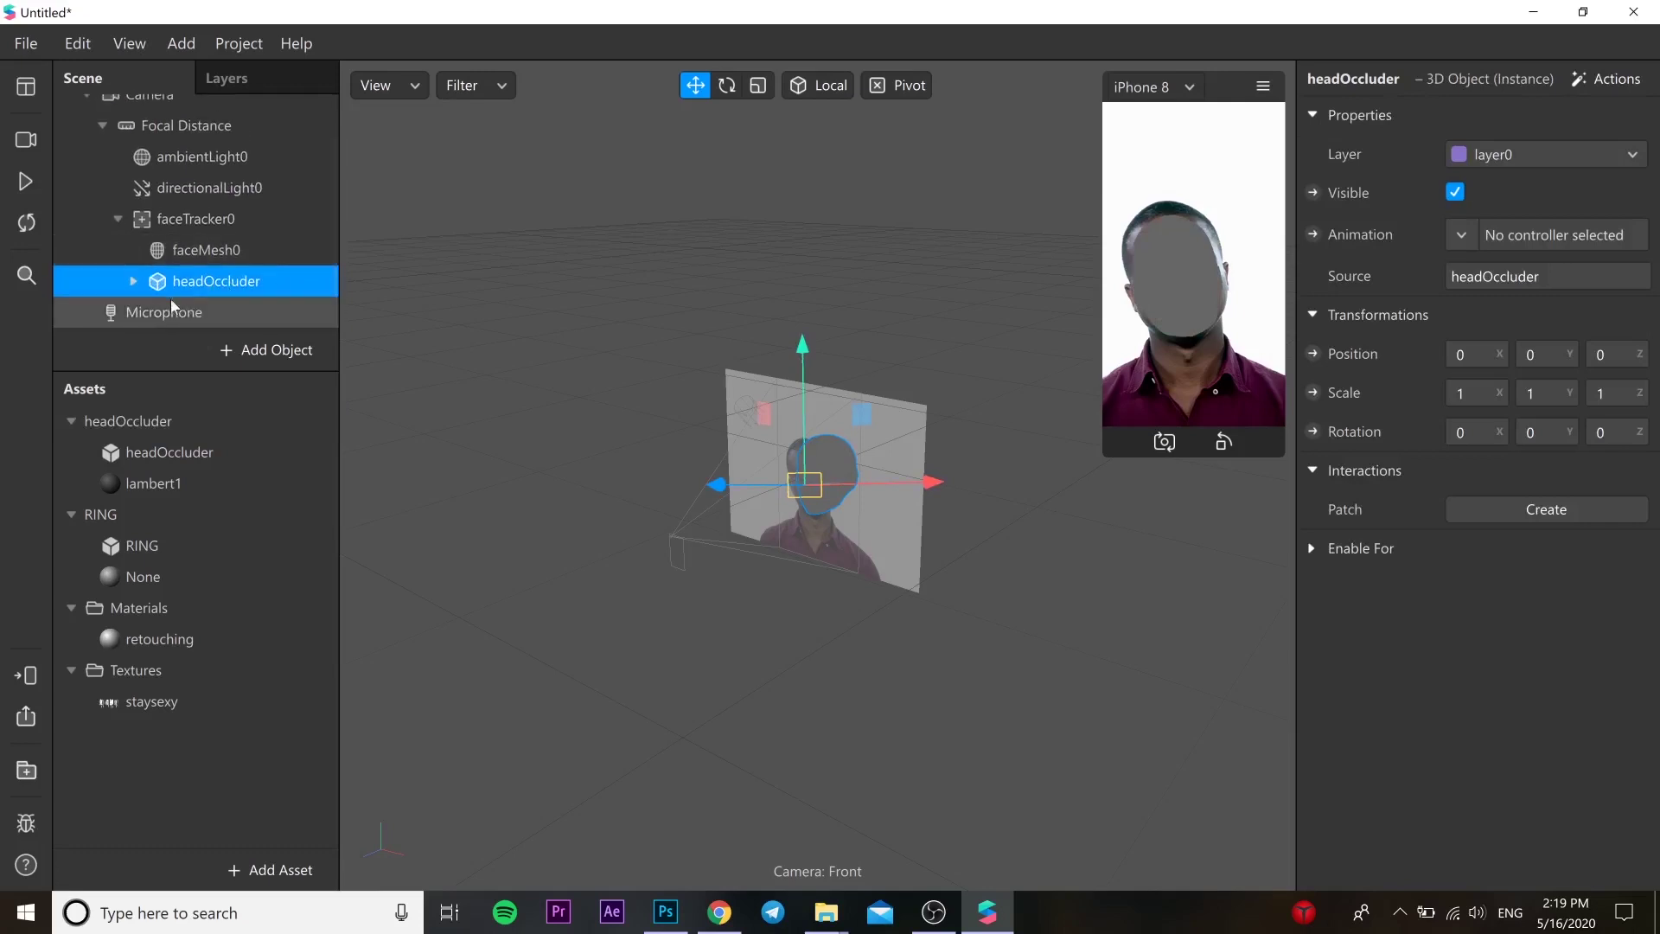
scroll(185, 311, down, 1)
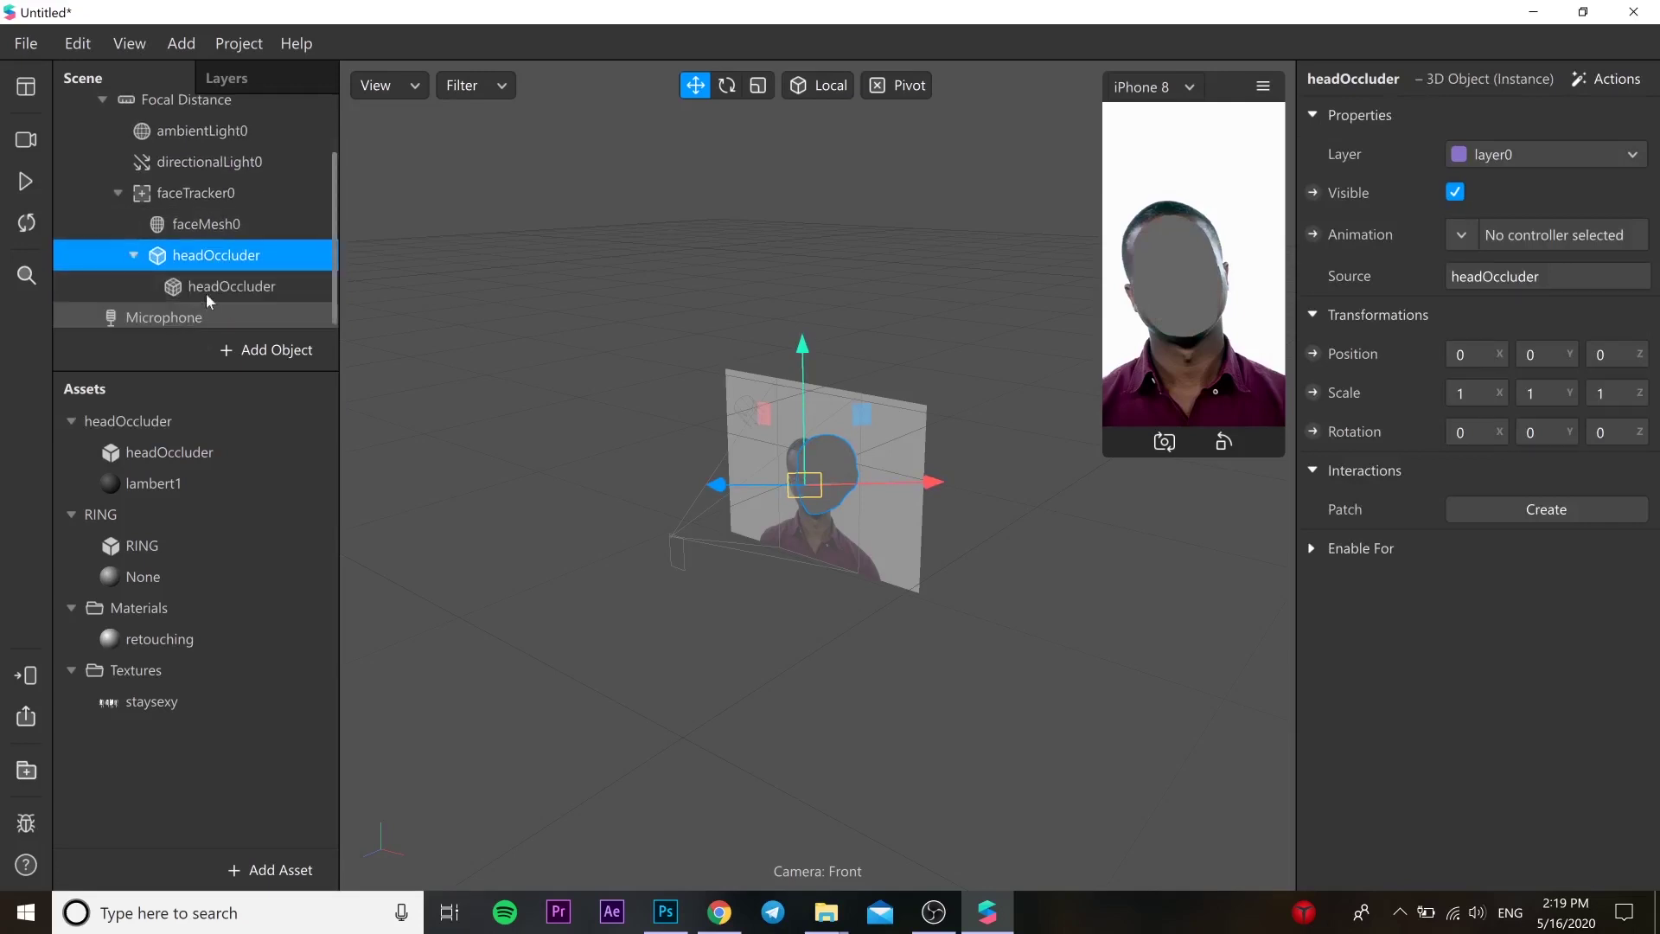
click(178, 481)
key(Delete)
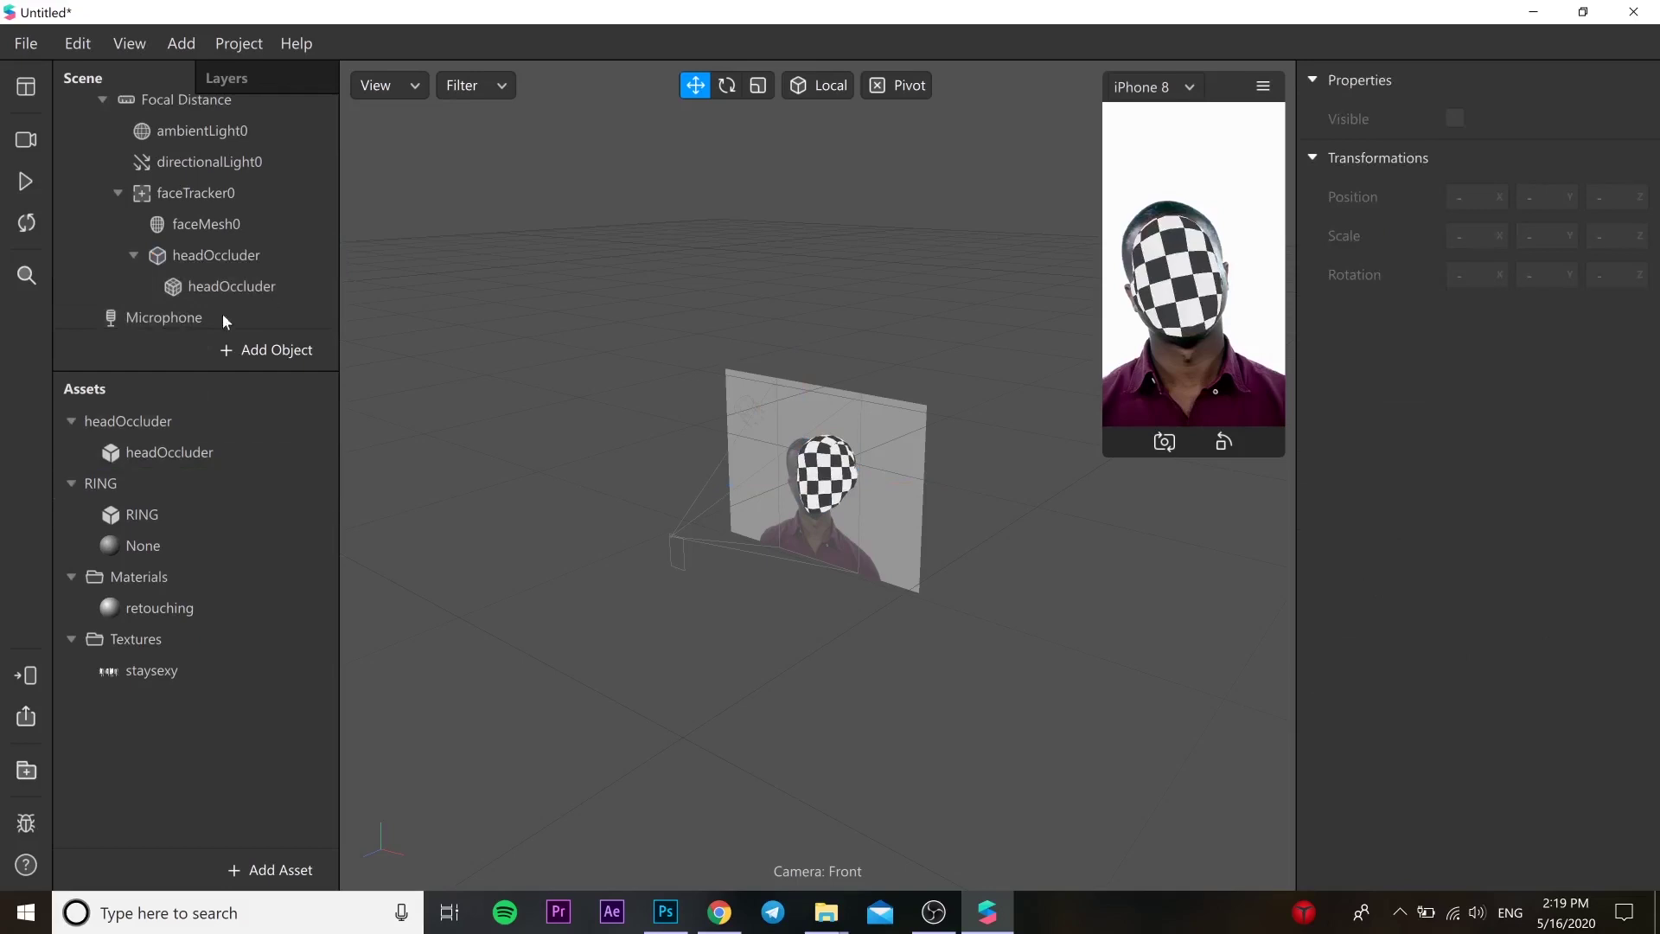
Give the headOccluder mesh a new material named 'HeadOccuder'
click(227, 266)
click(232, 289)
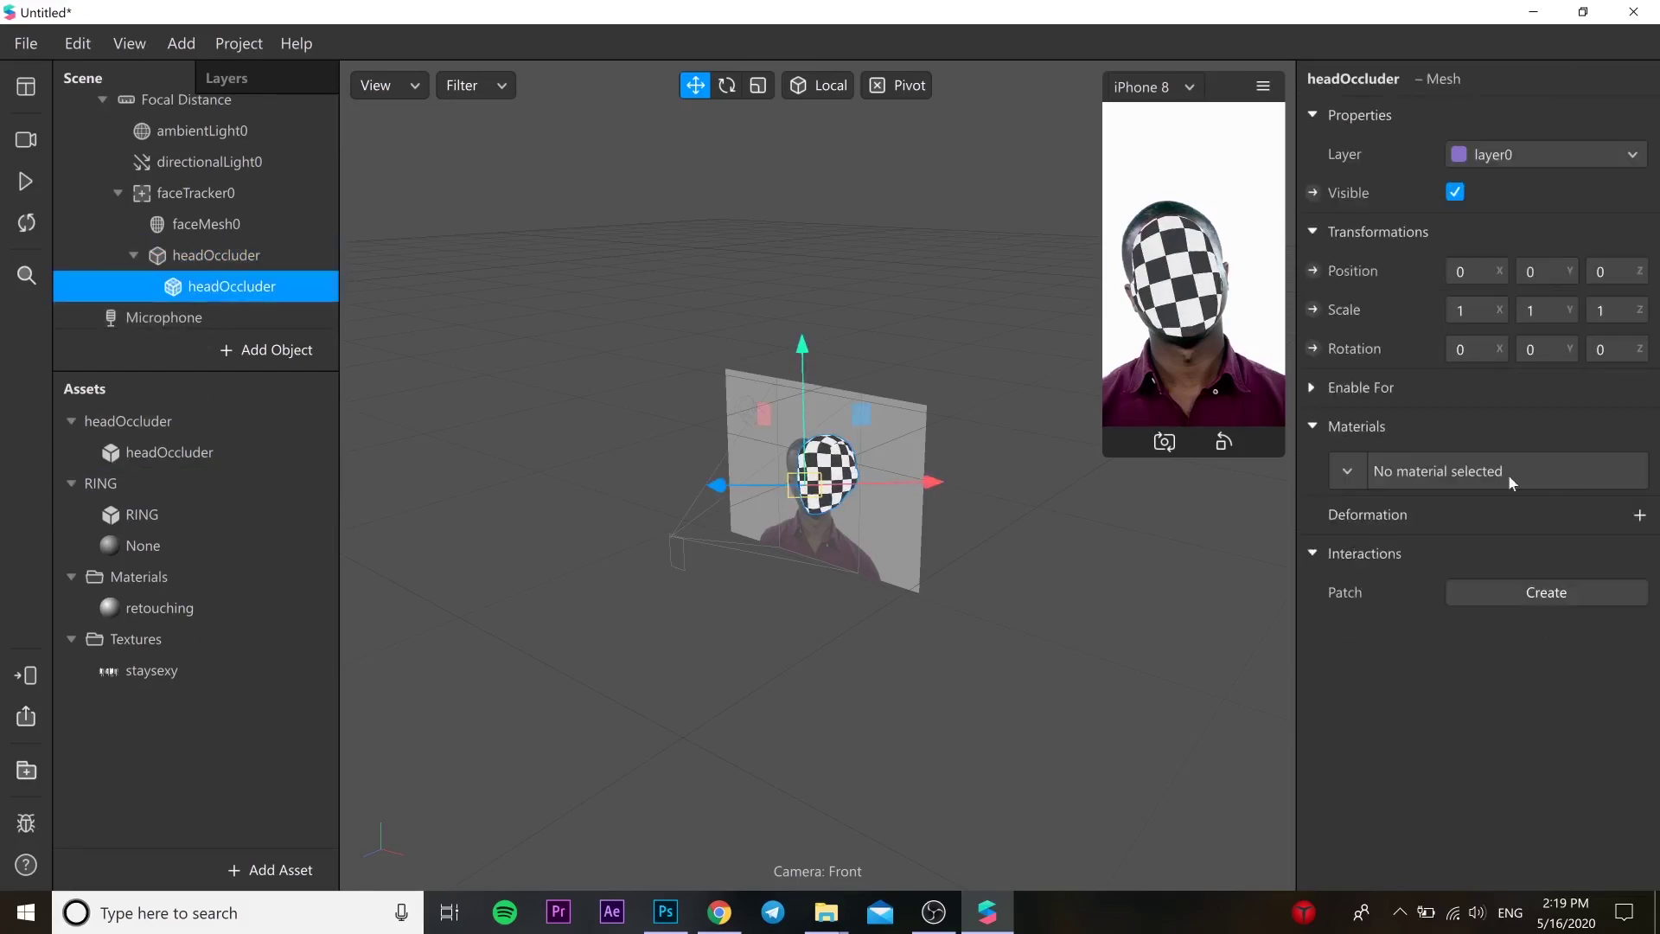
click(1349, 473)
click(1375, 559)
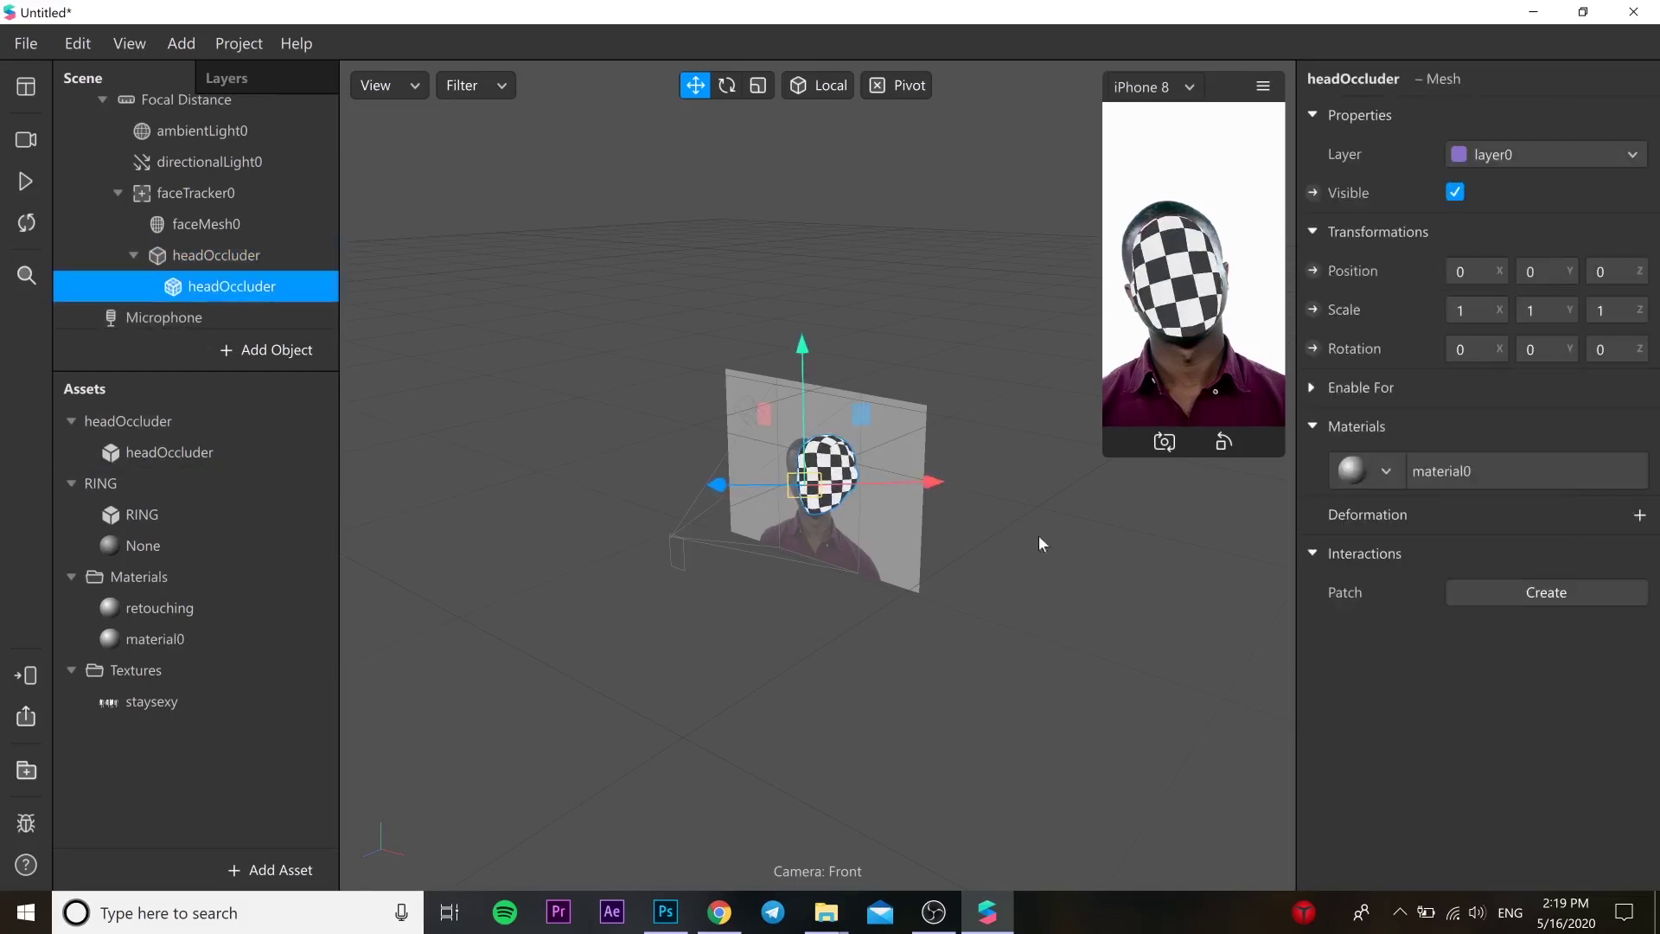
double_click(218, 636)
text(H)
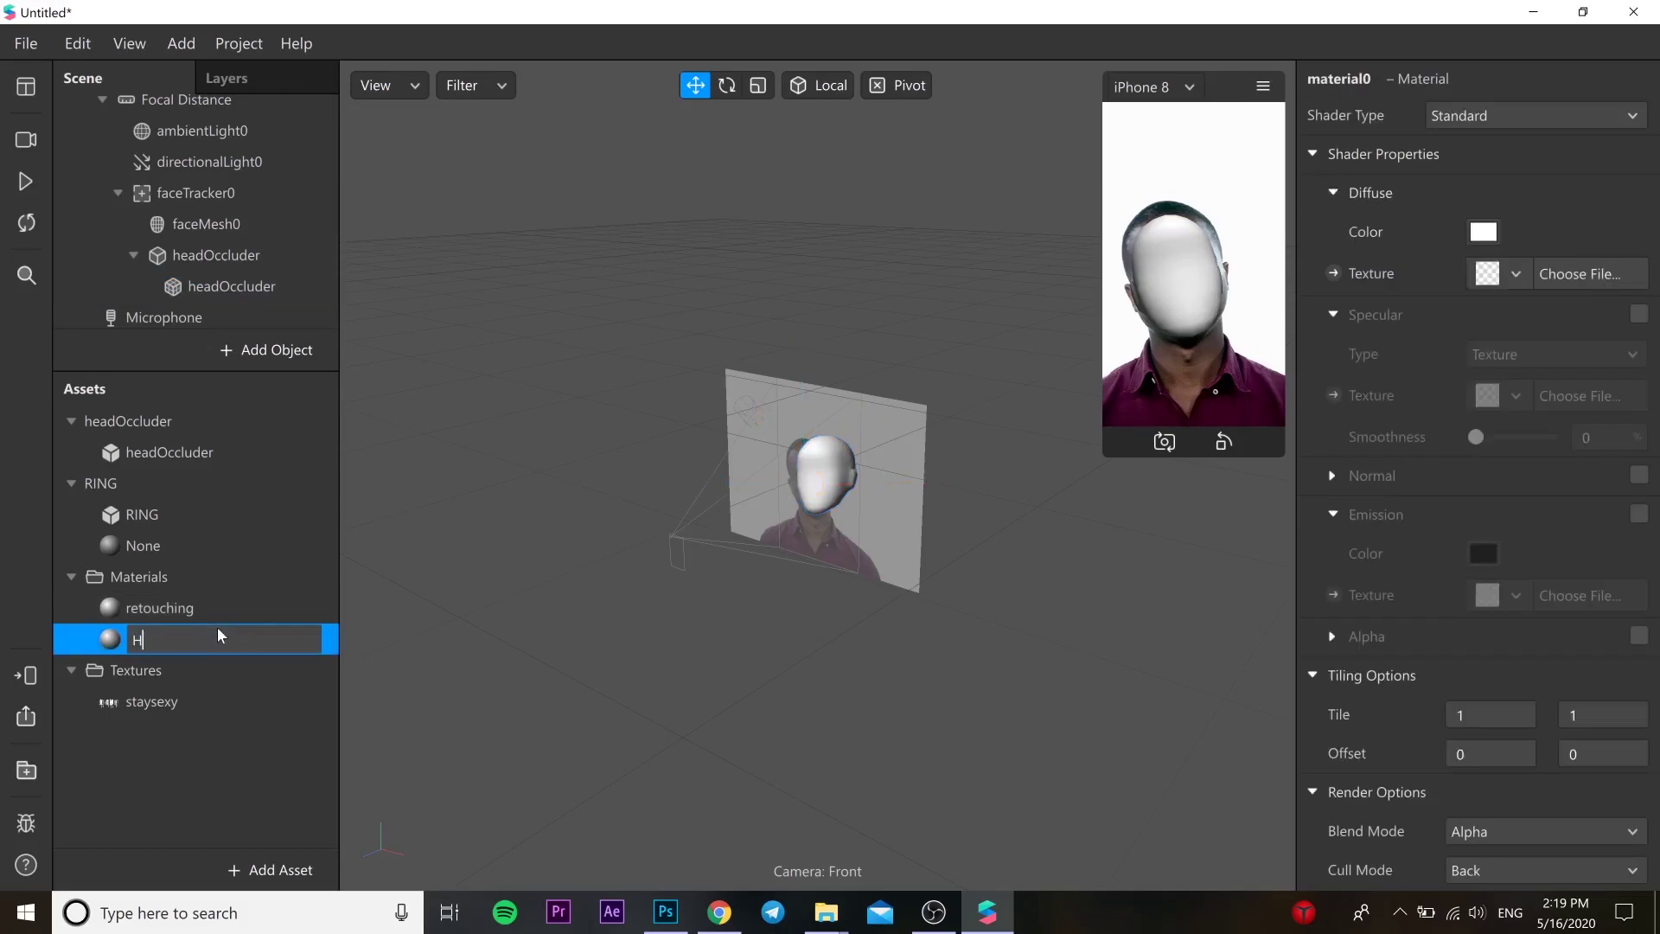
text(eadOccuder)
key(Return)
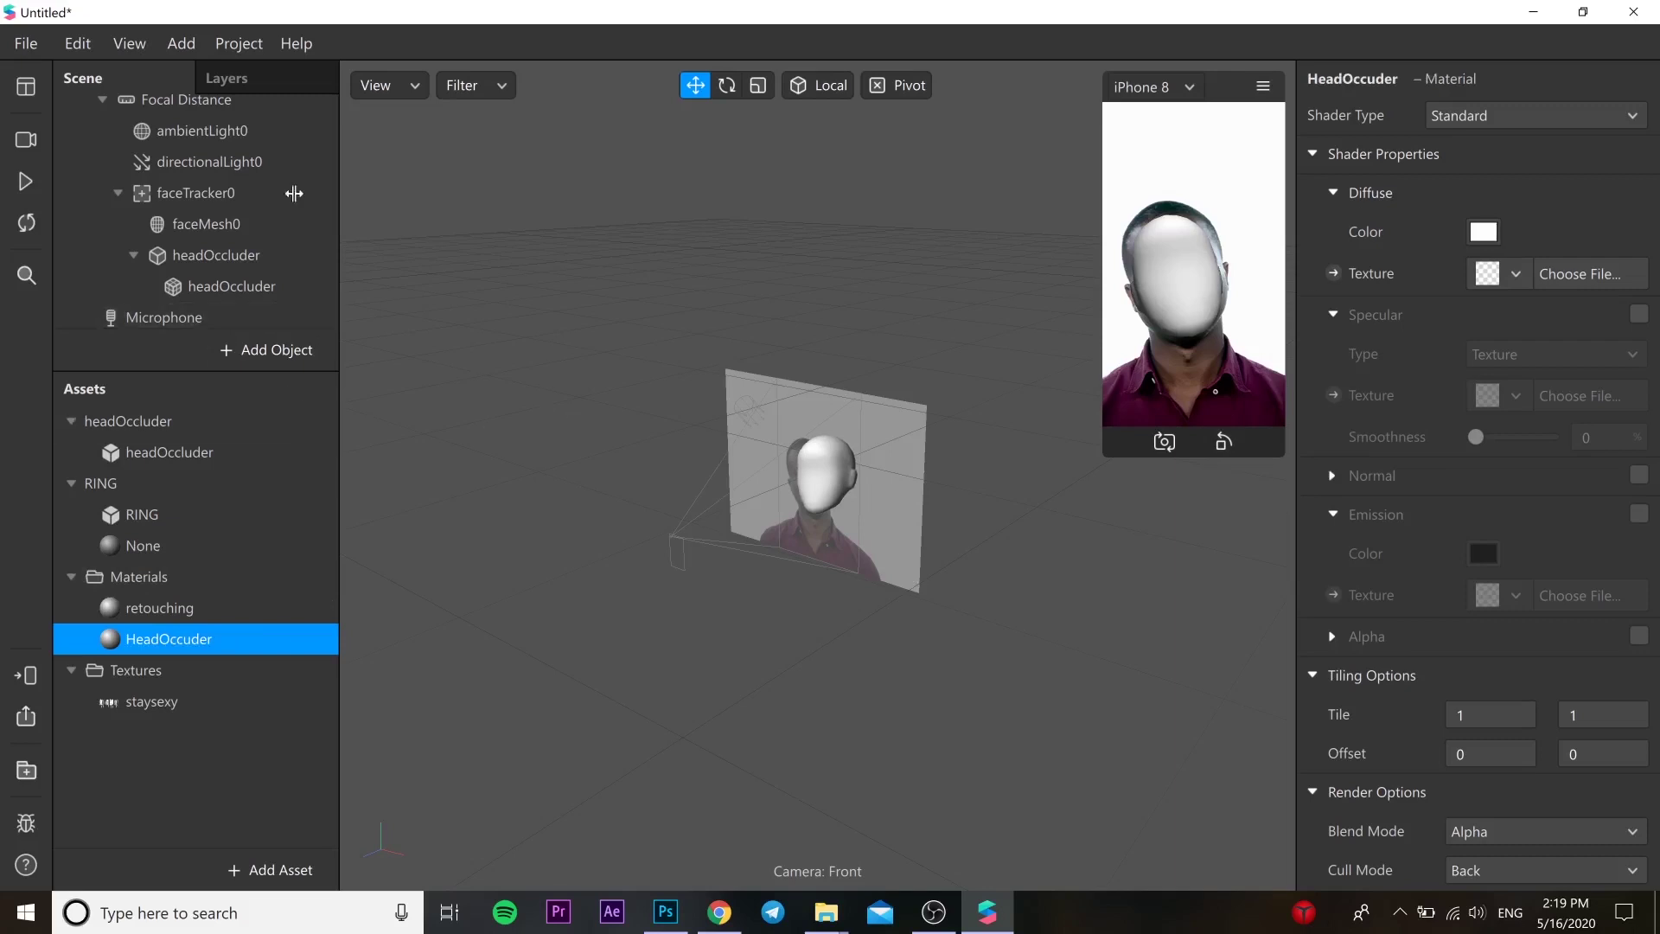
In a front view, scale headOccluder up to 1.206 and test it in preview
click(398, 84)
click(453, 314)
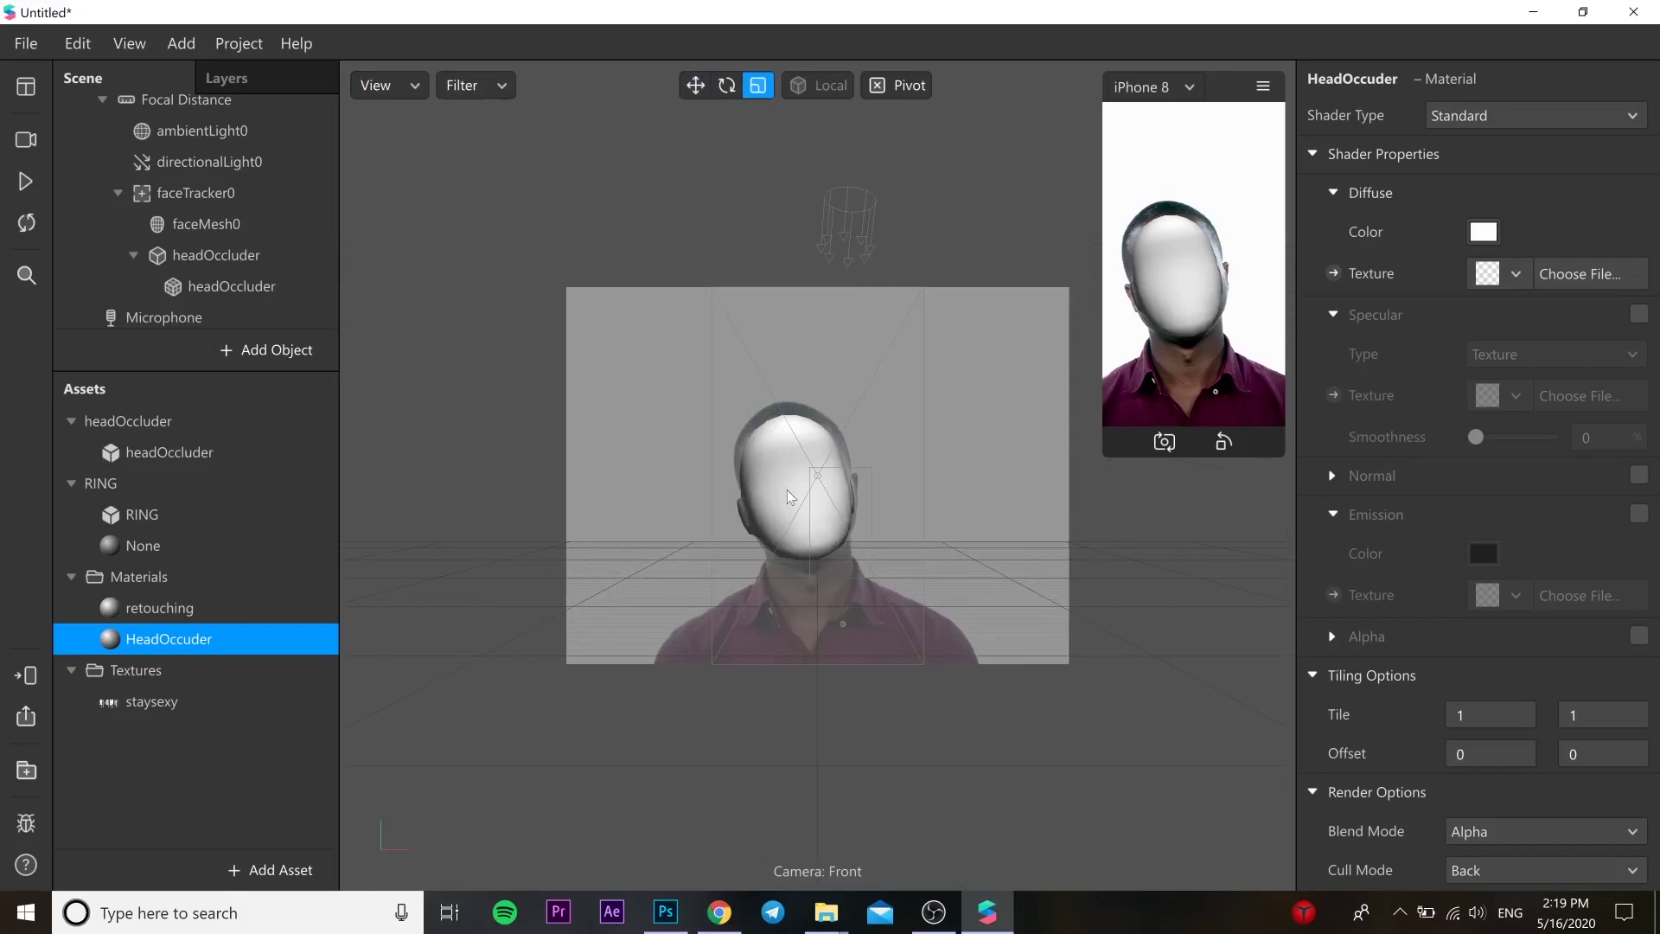
click(230, 256)
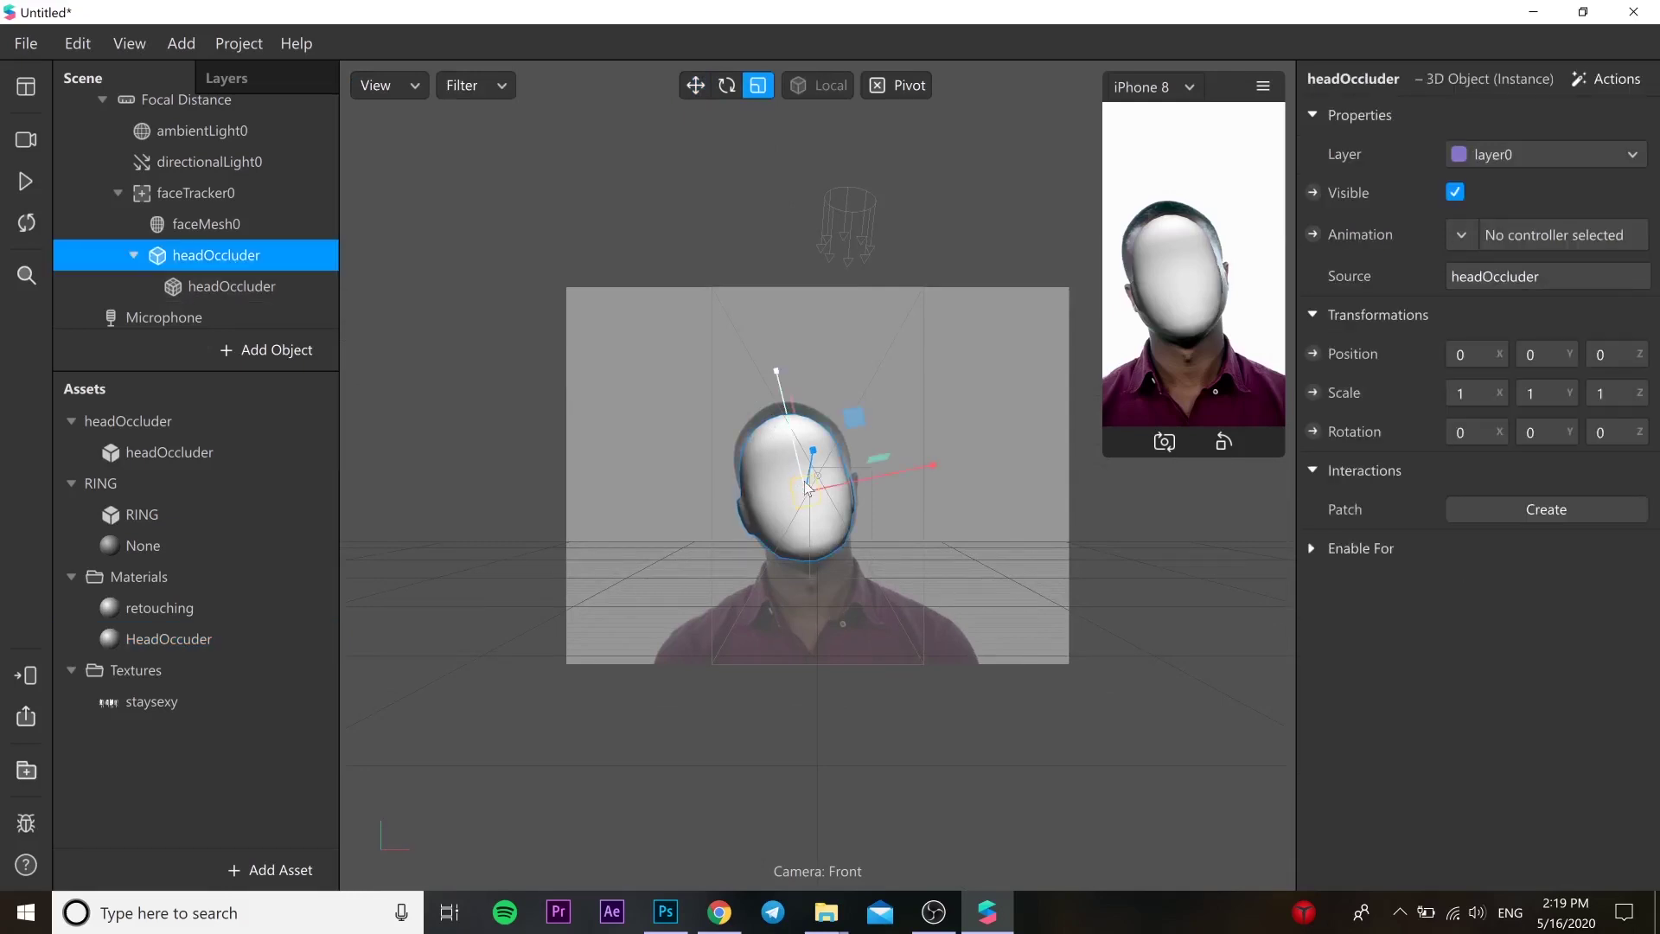
drag(805, 488, 825, 488)
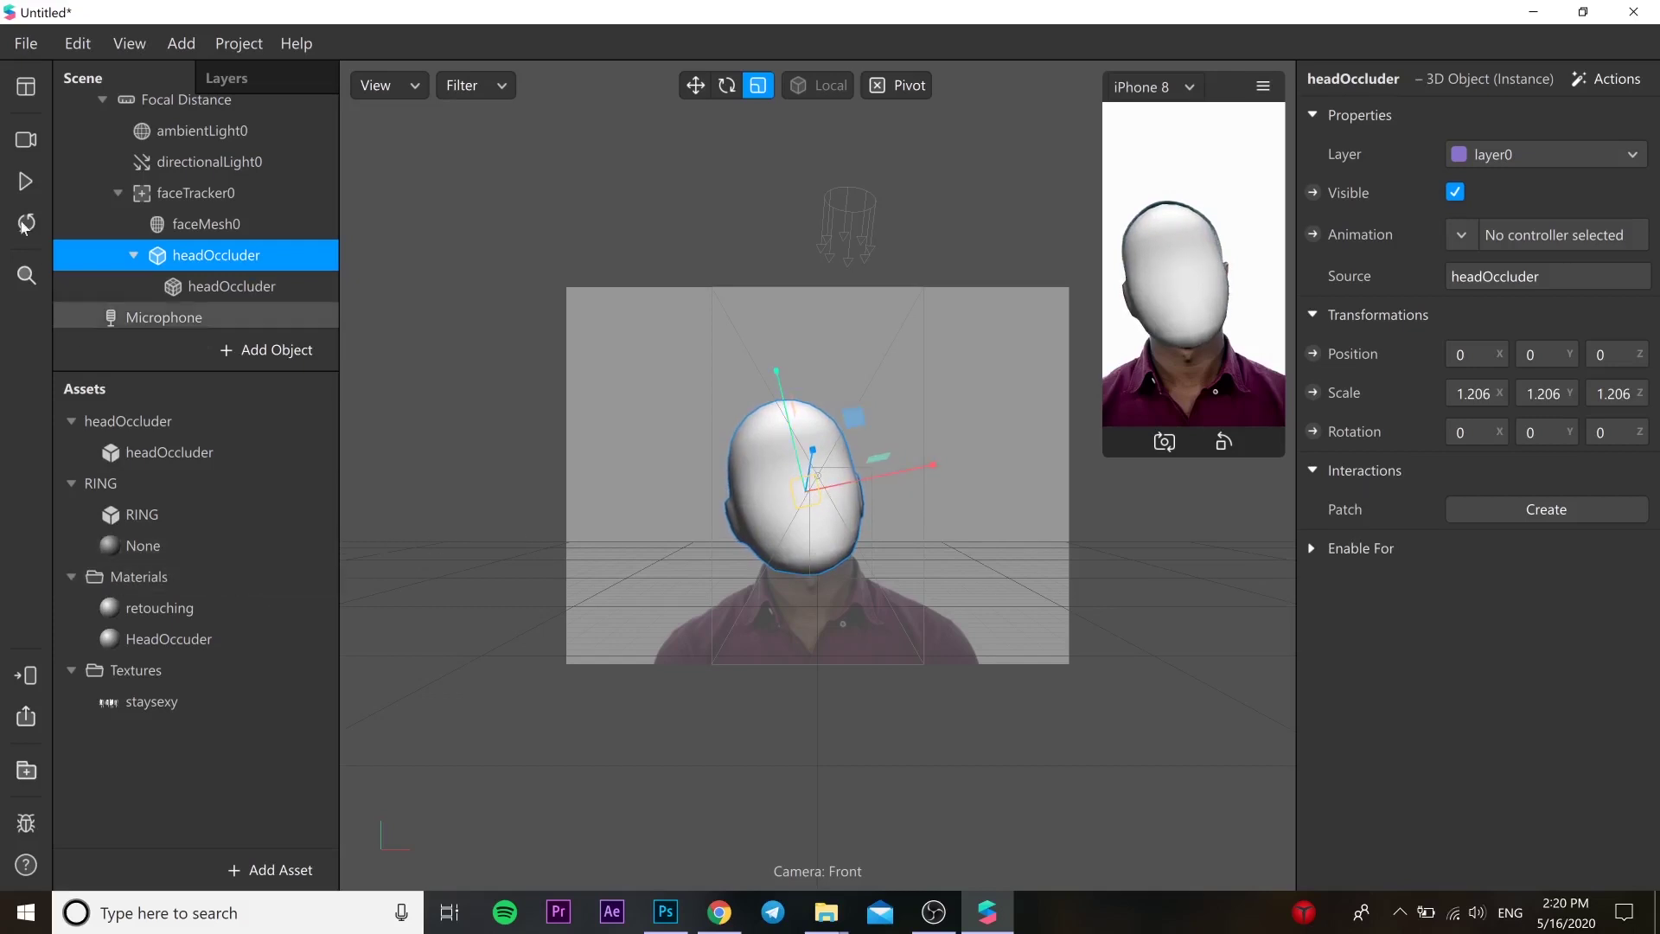
click(25, 182)
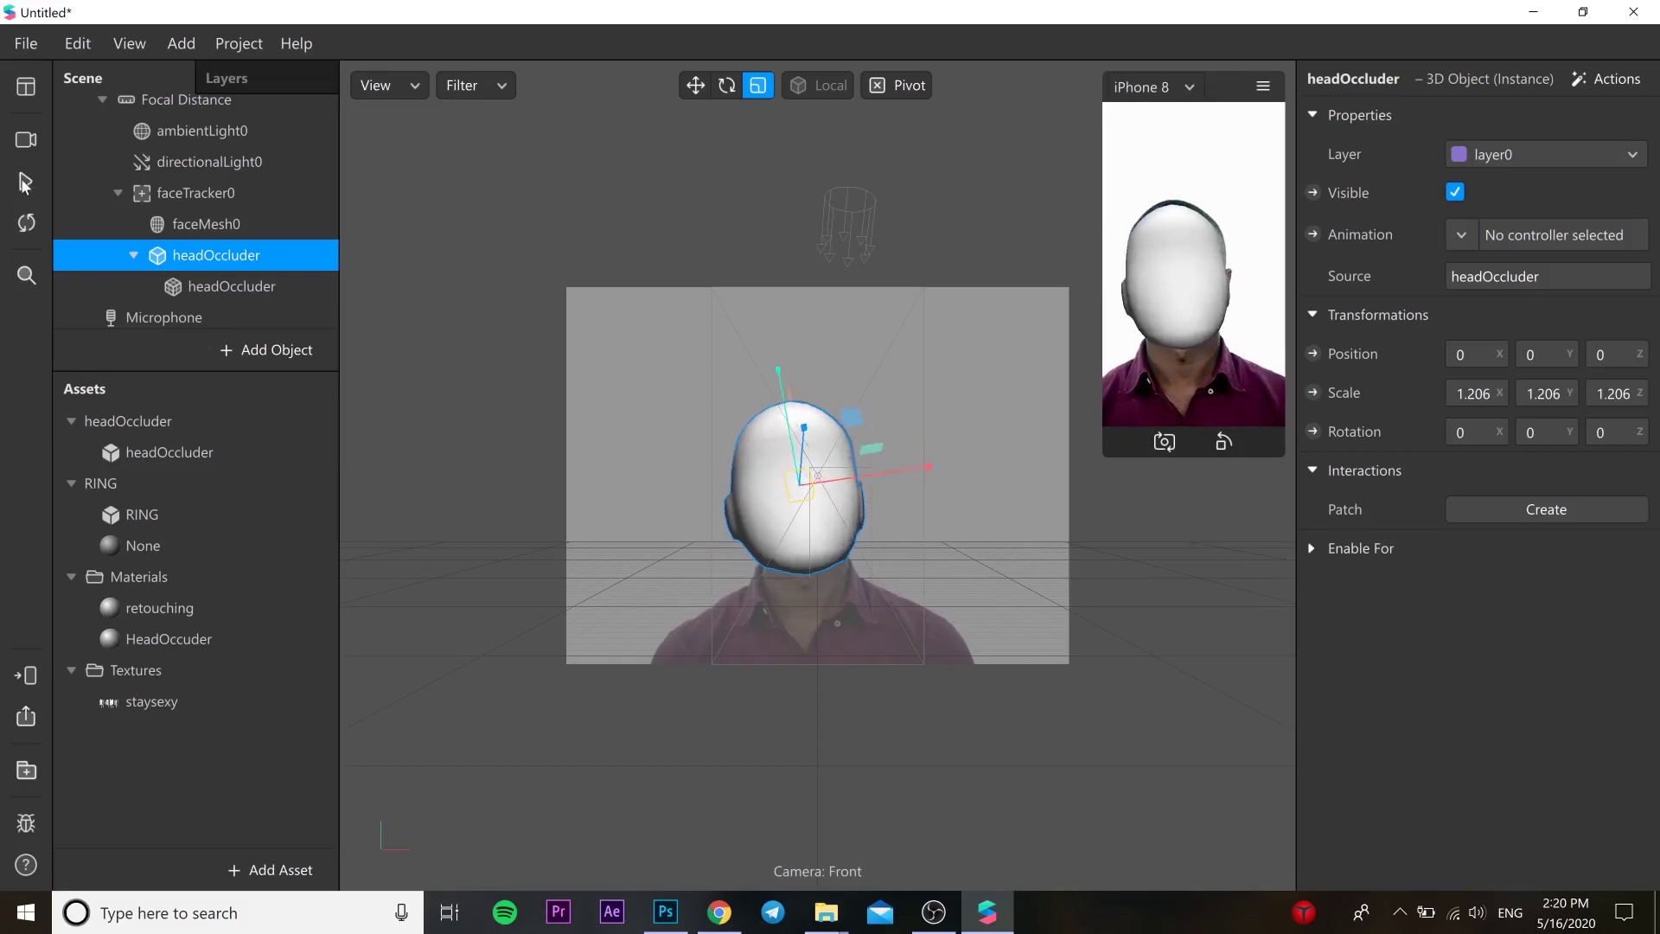
click(25, 182)
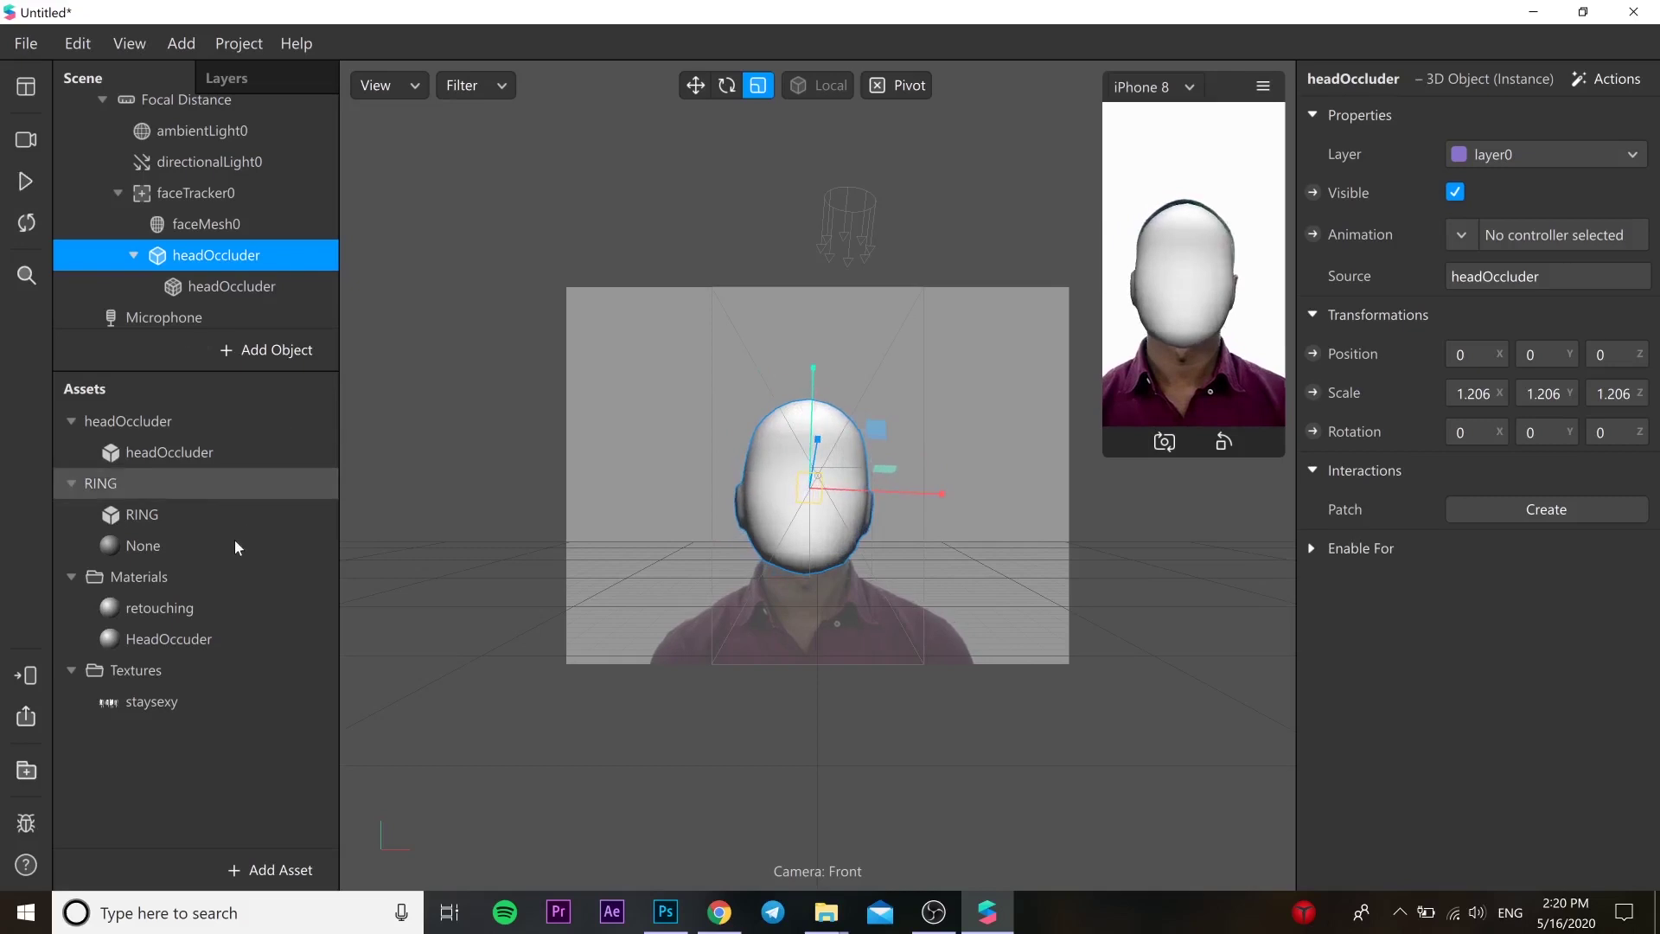
Set the HeadOccuder material's opacity to 0 and check the result in preview
click(228, 639)
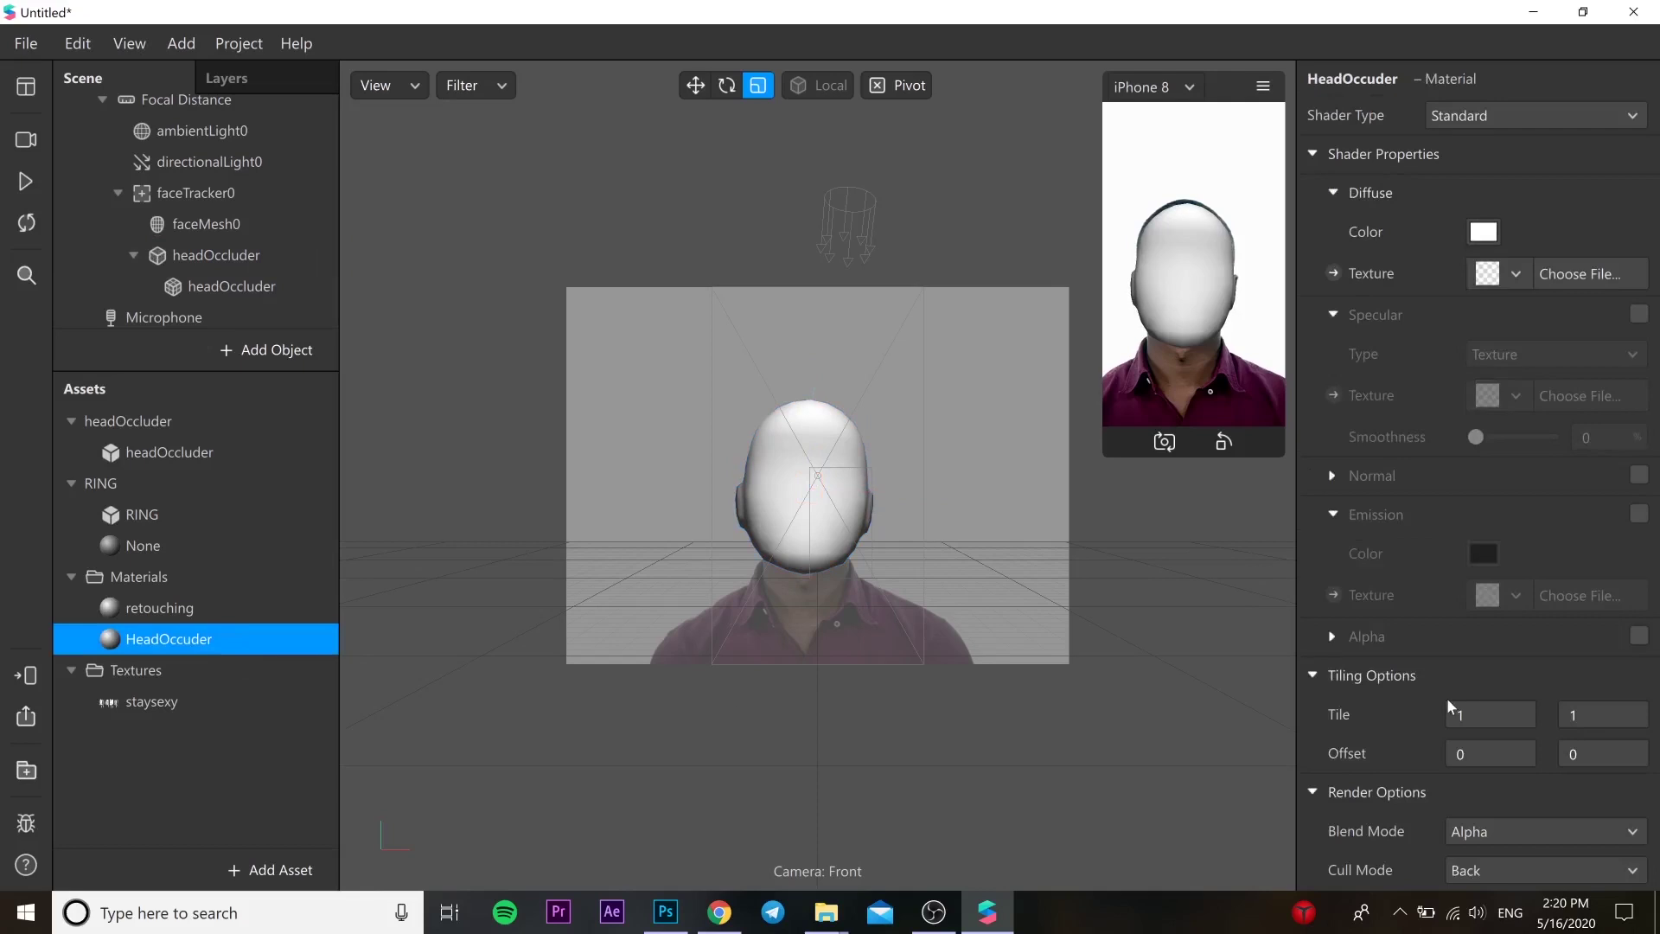
scroll(1449, 726, down, 3)
drag(1547, 681, 1383, 688)
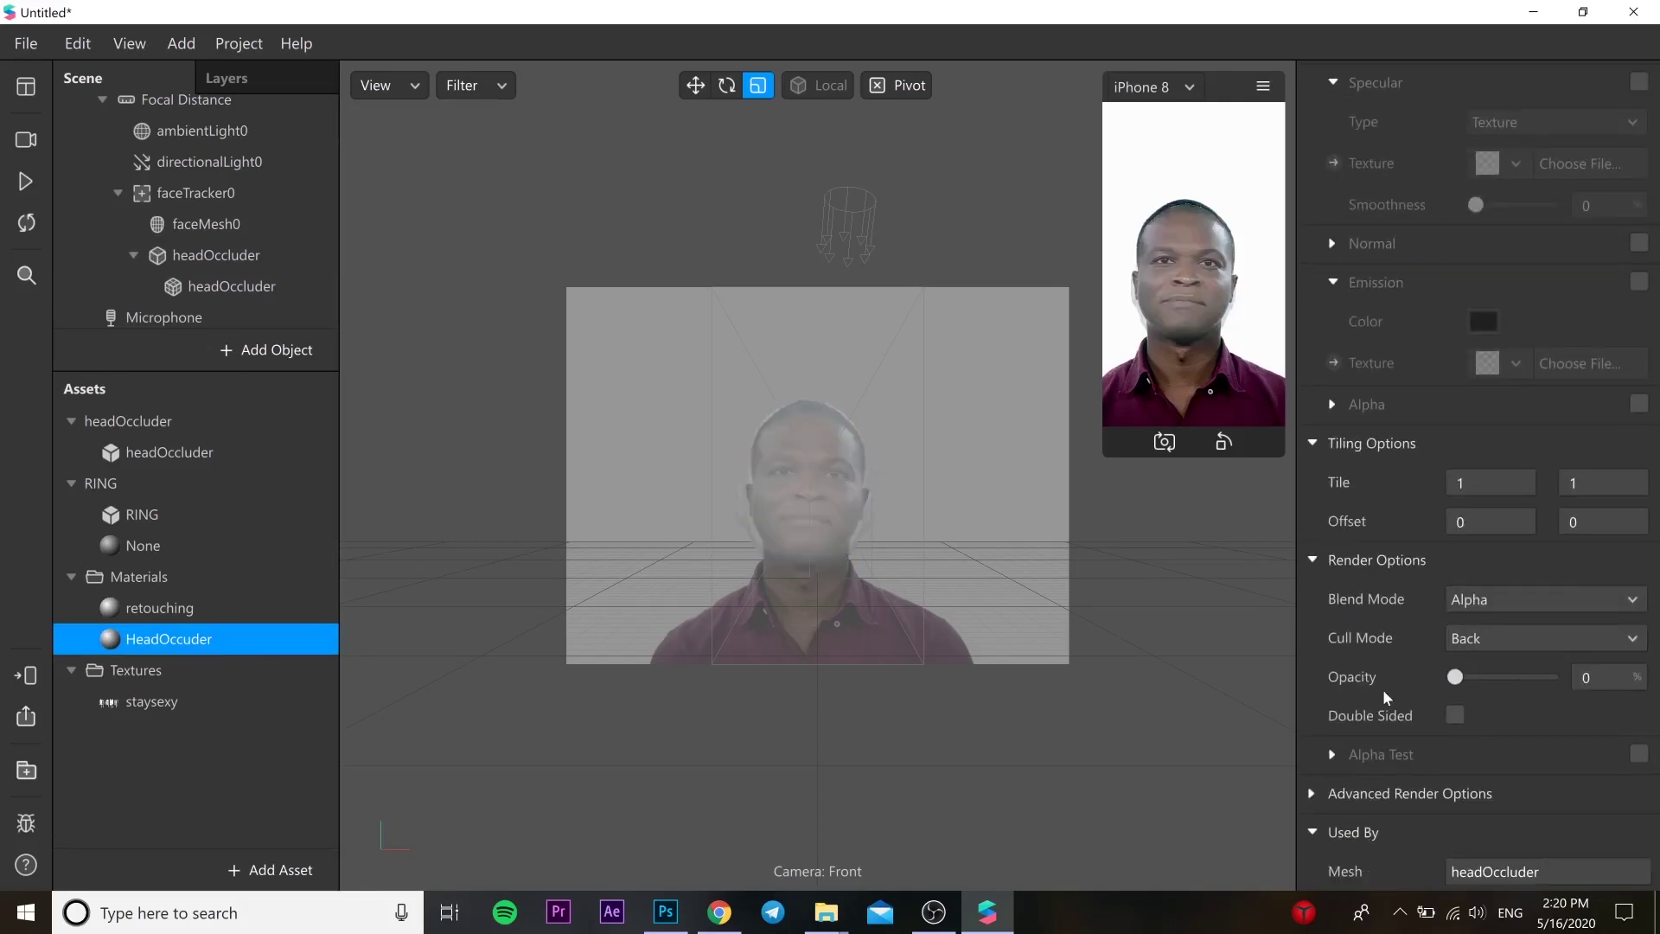
click(16, 183)
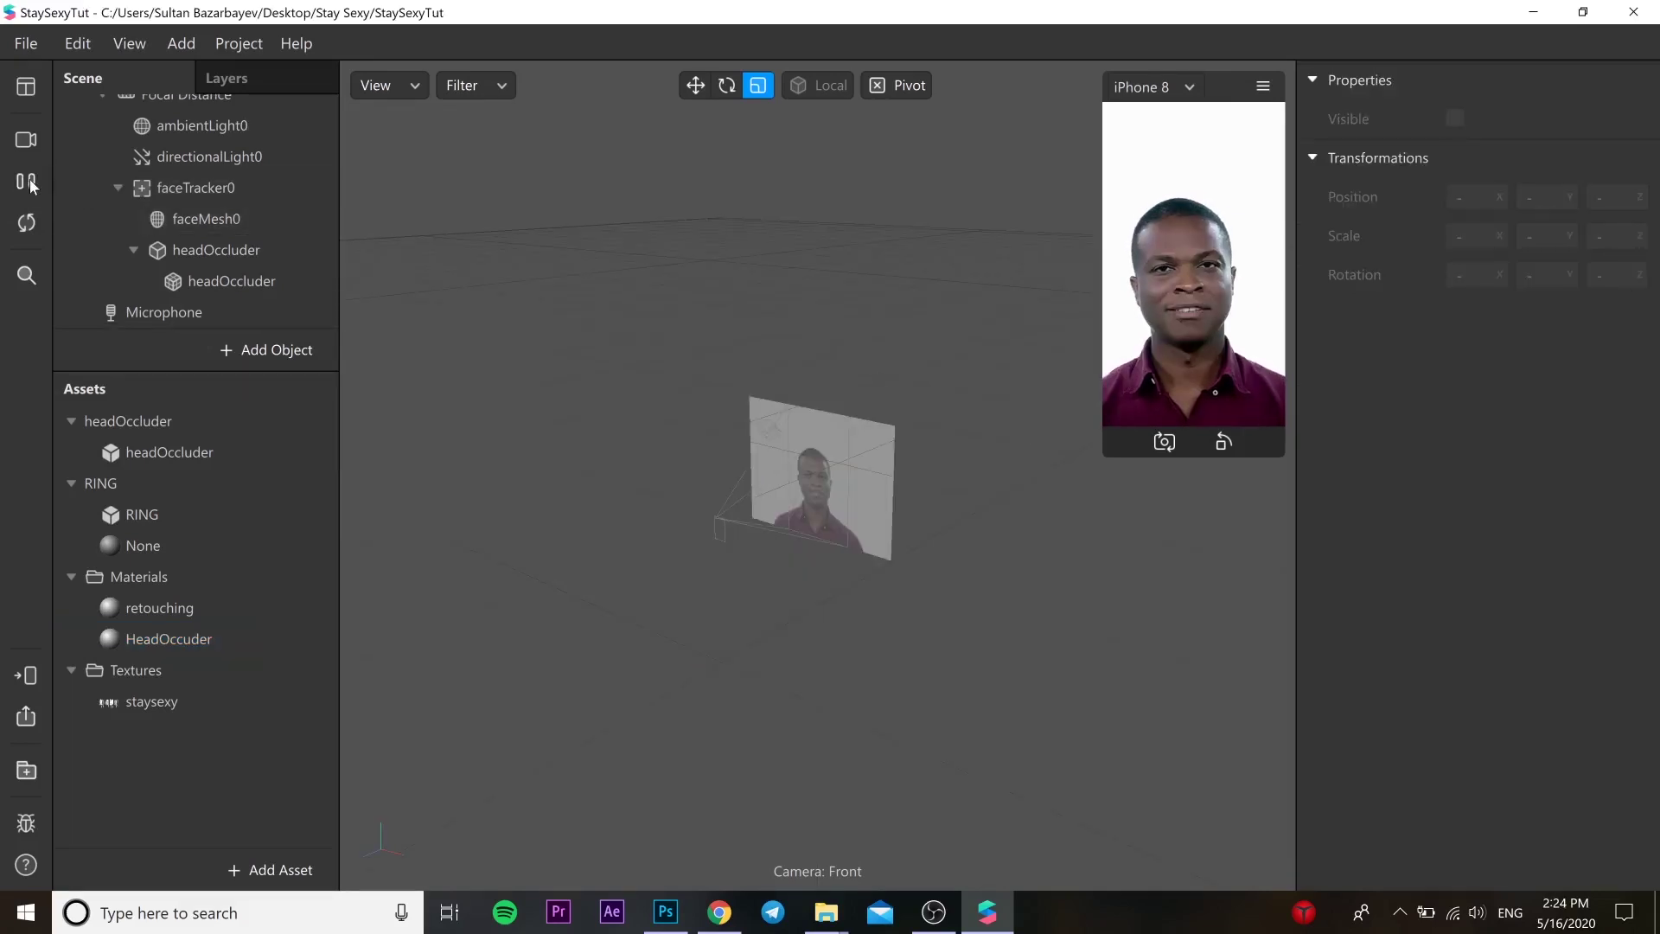
click(27, 181)
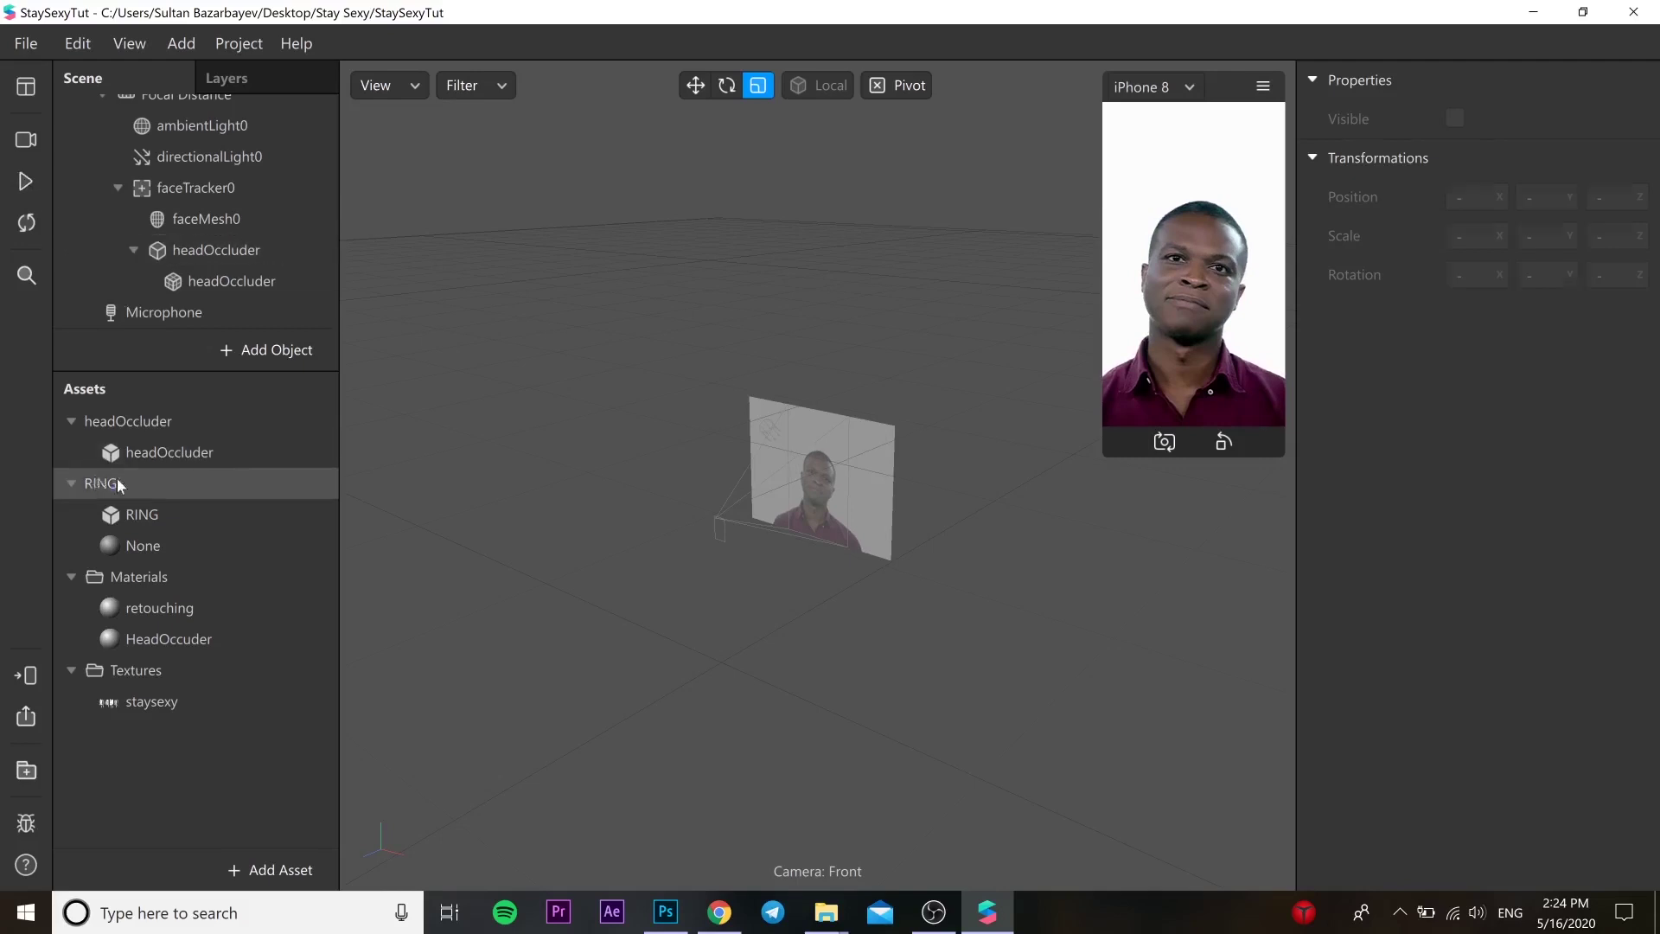
Place RING under faceTracker0 and scale it down to 0.486 in front view
drag(120, 486, 190, 189)
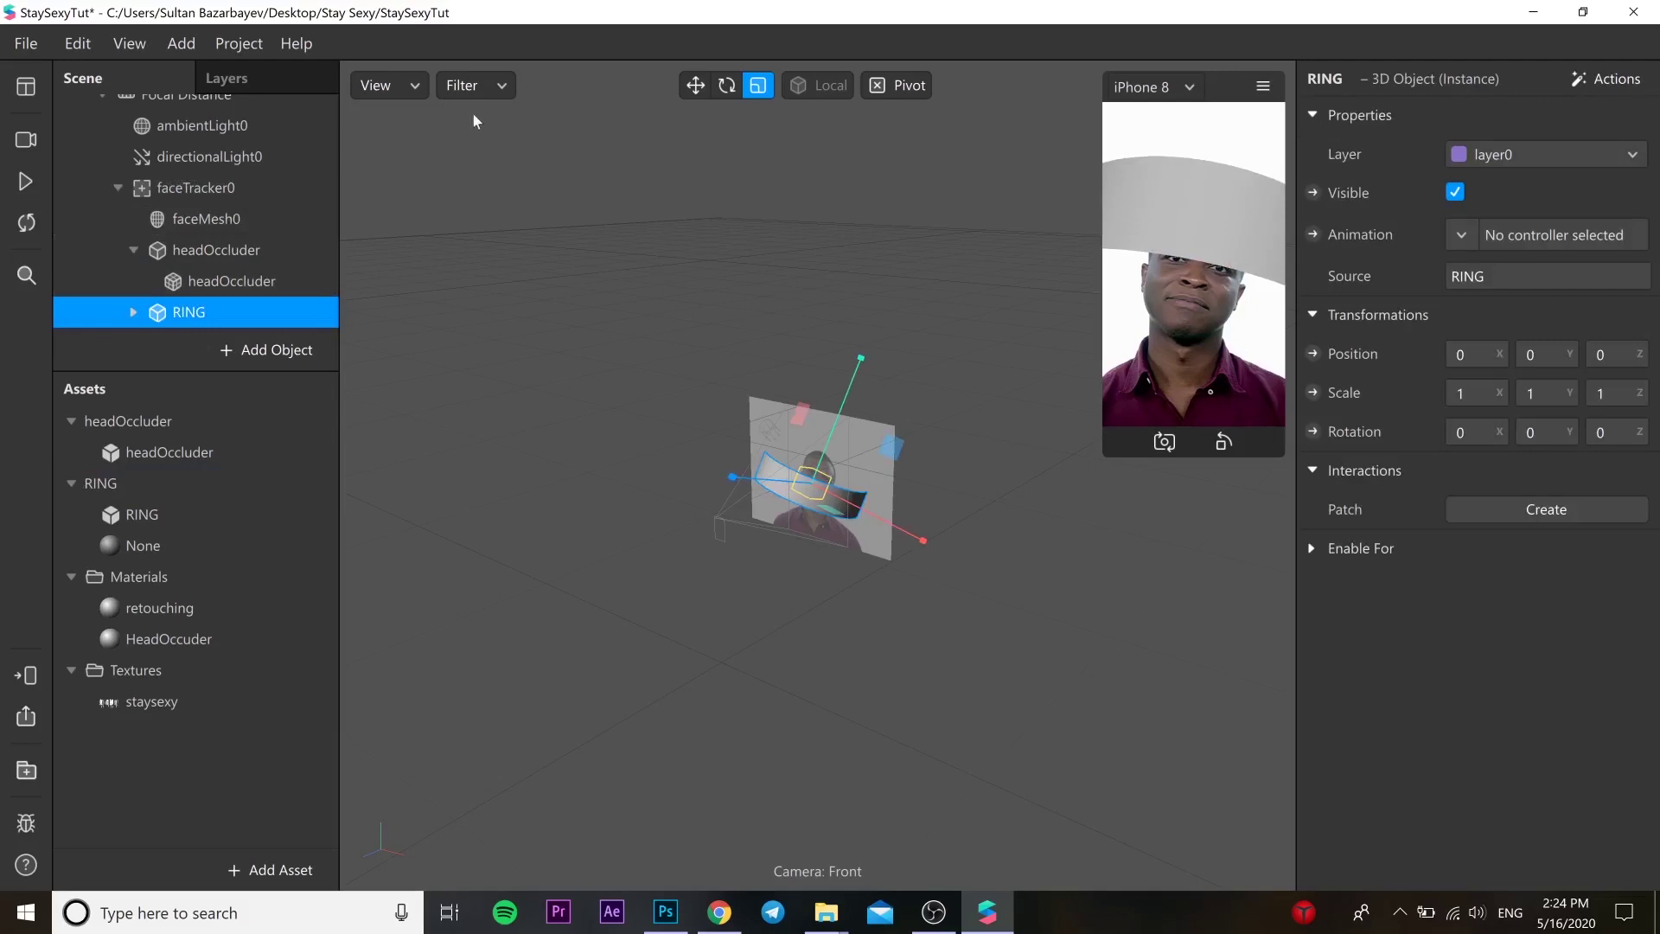
click(425, 93)
click(484, 283)
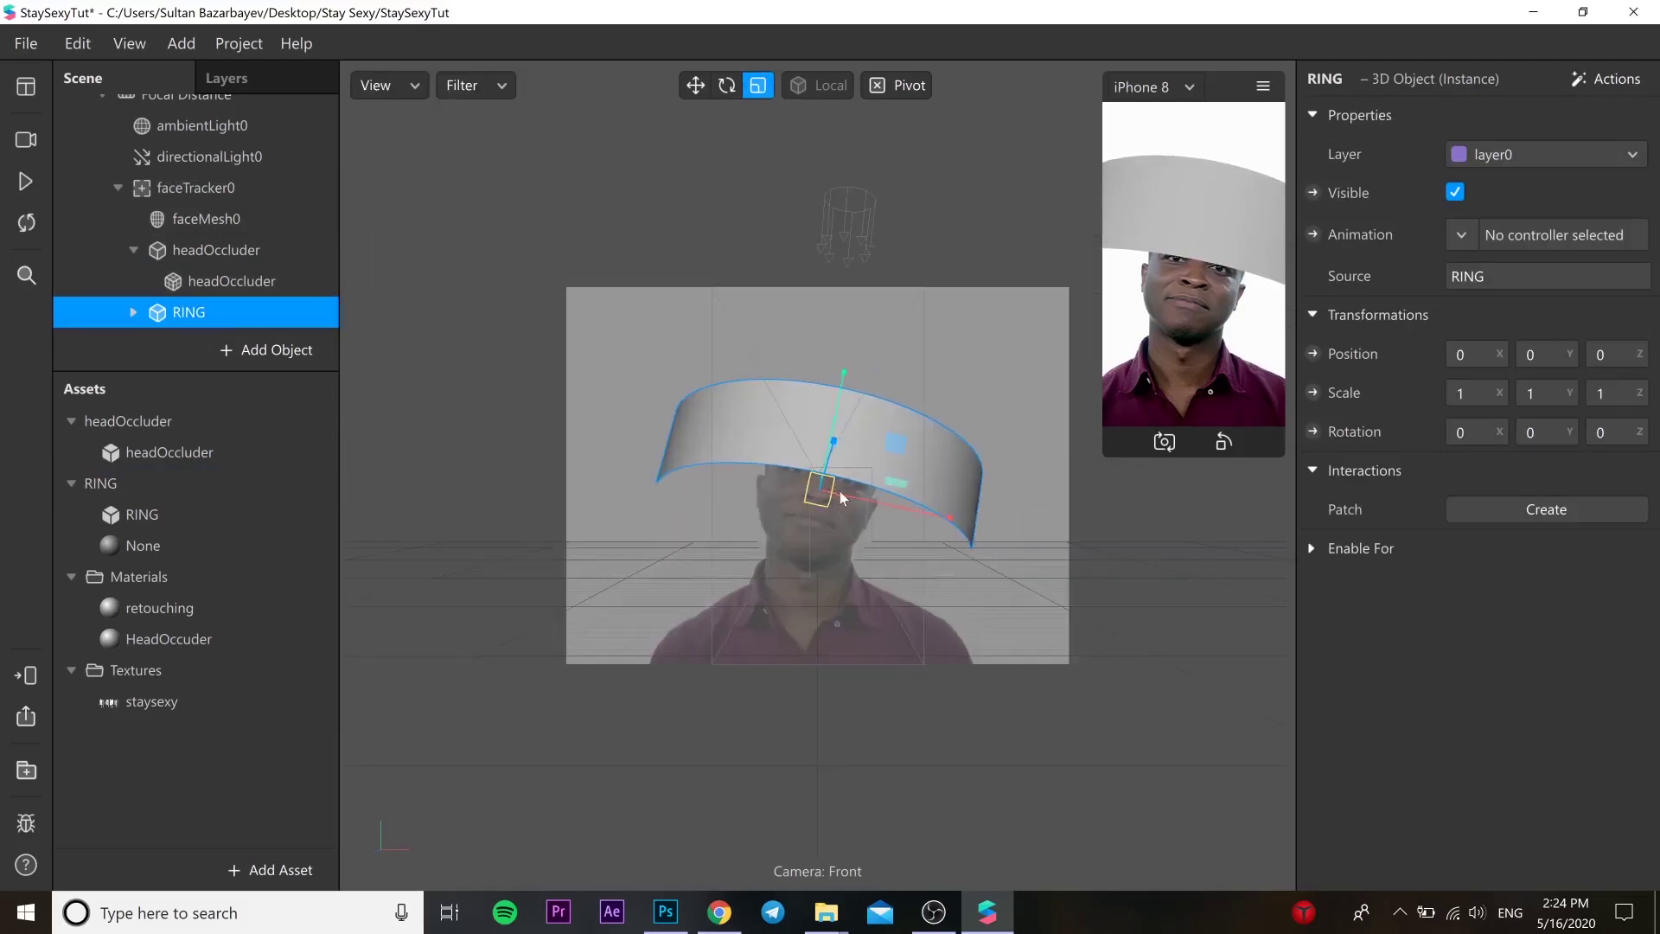
drag(826, 495, 828, 500)
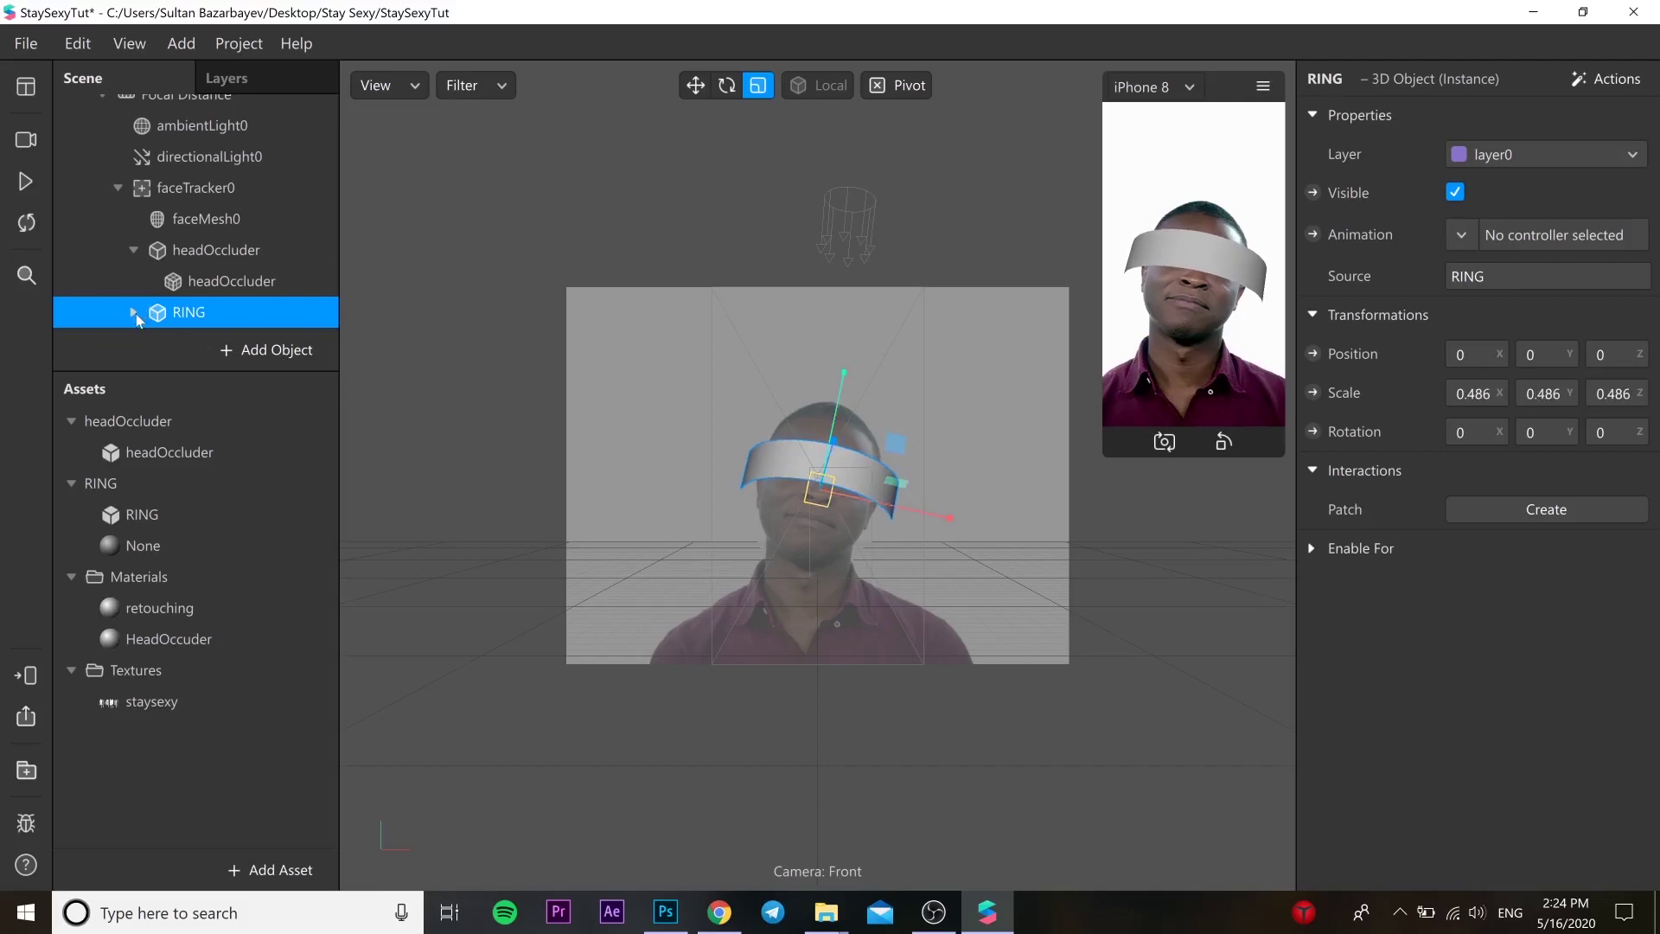
Delete the ring's unused None material
click(208, 292)
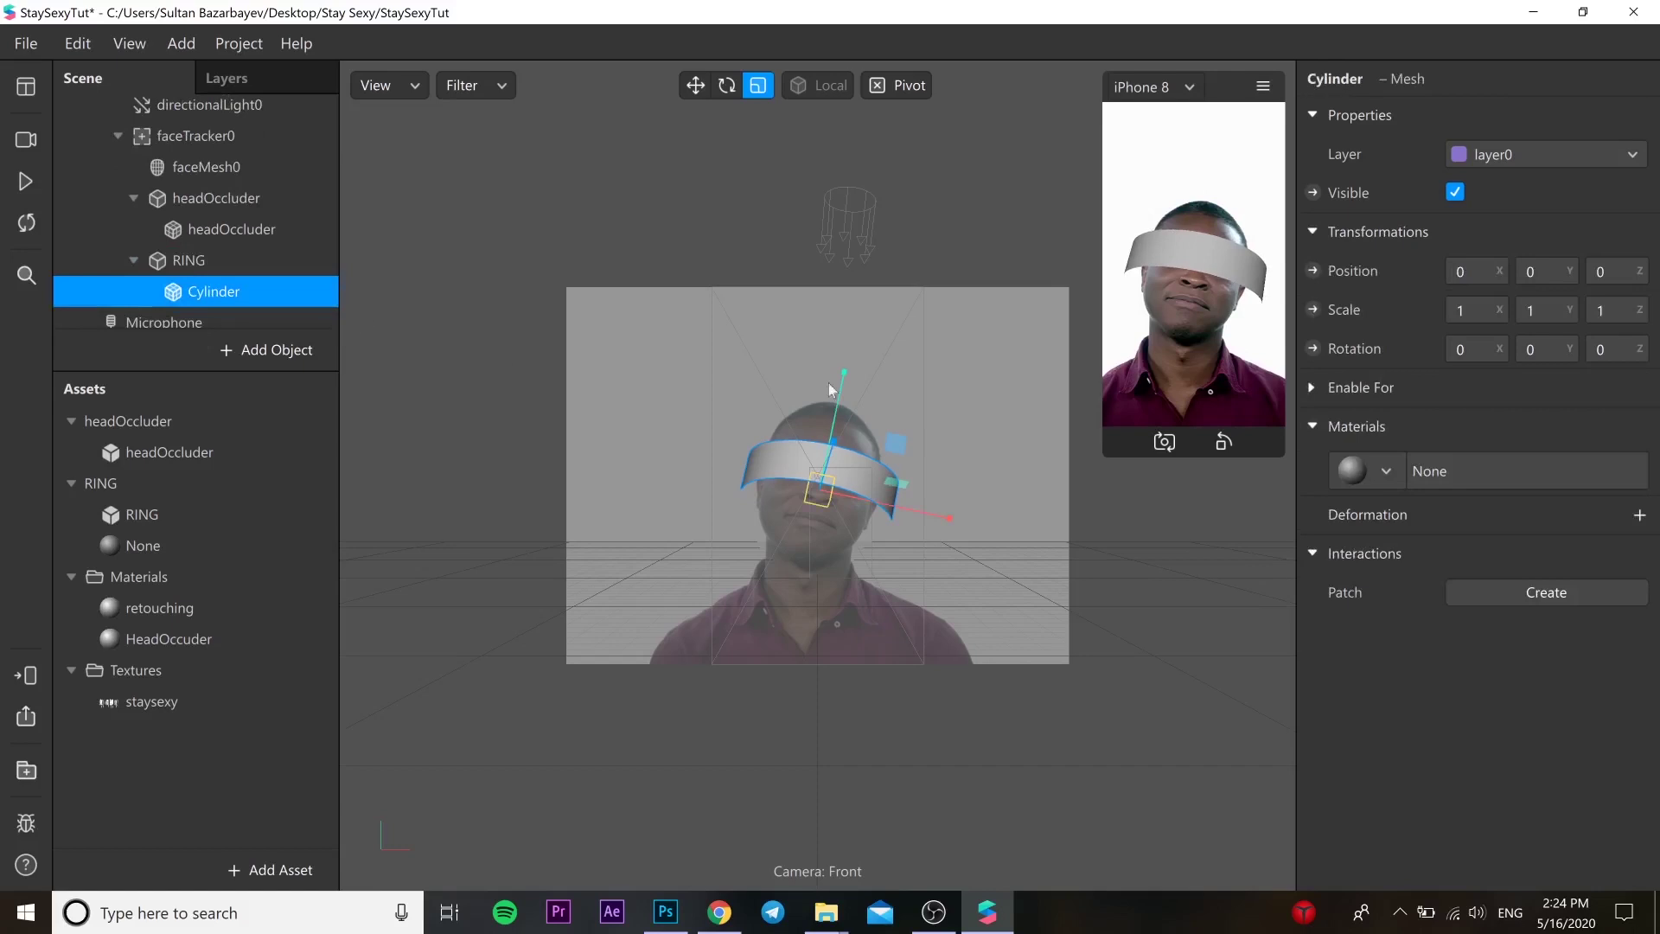
click(207, 536)
key(Delete)
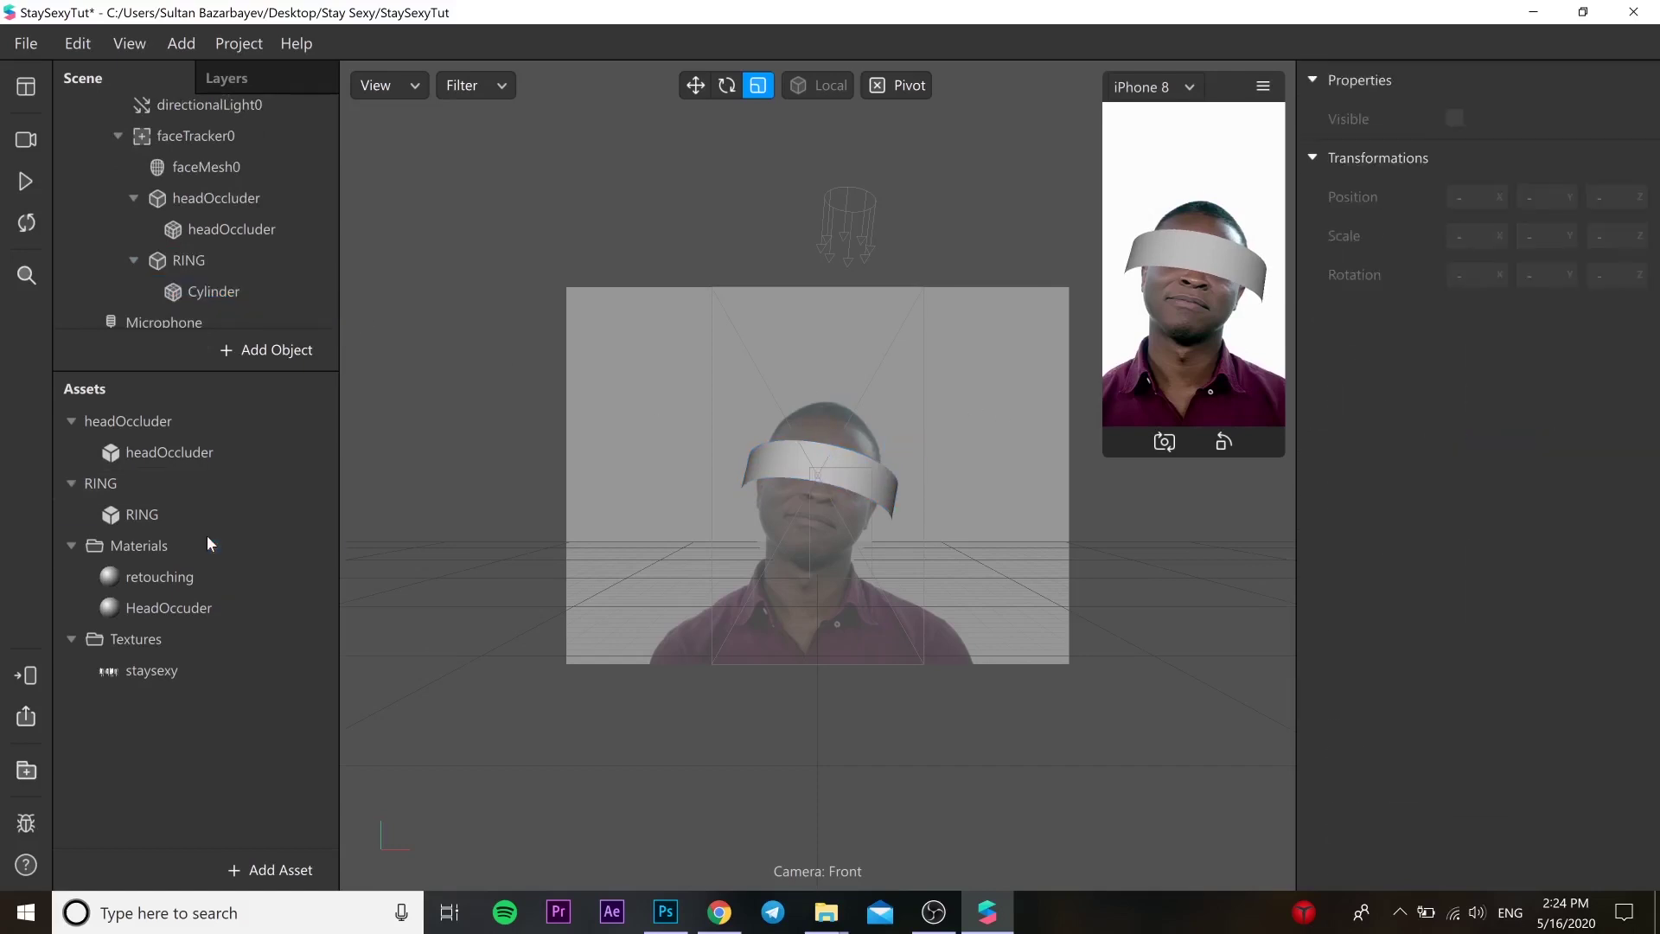
Create a new material on the Cylinder mesh and name it 'Cylinder'
click(213, 291)
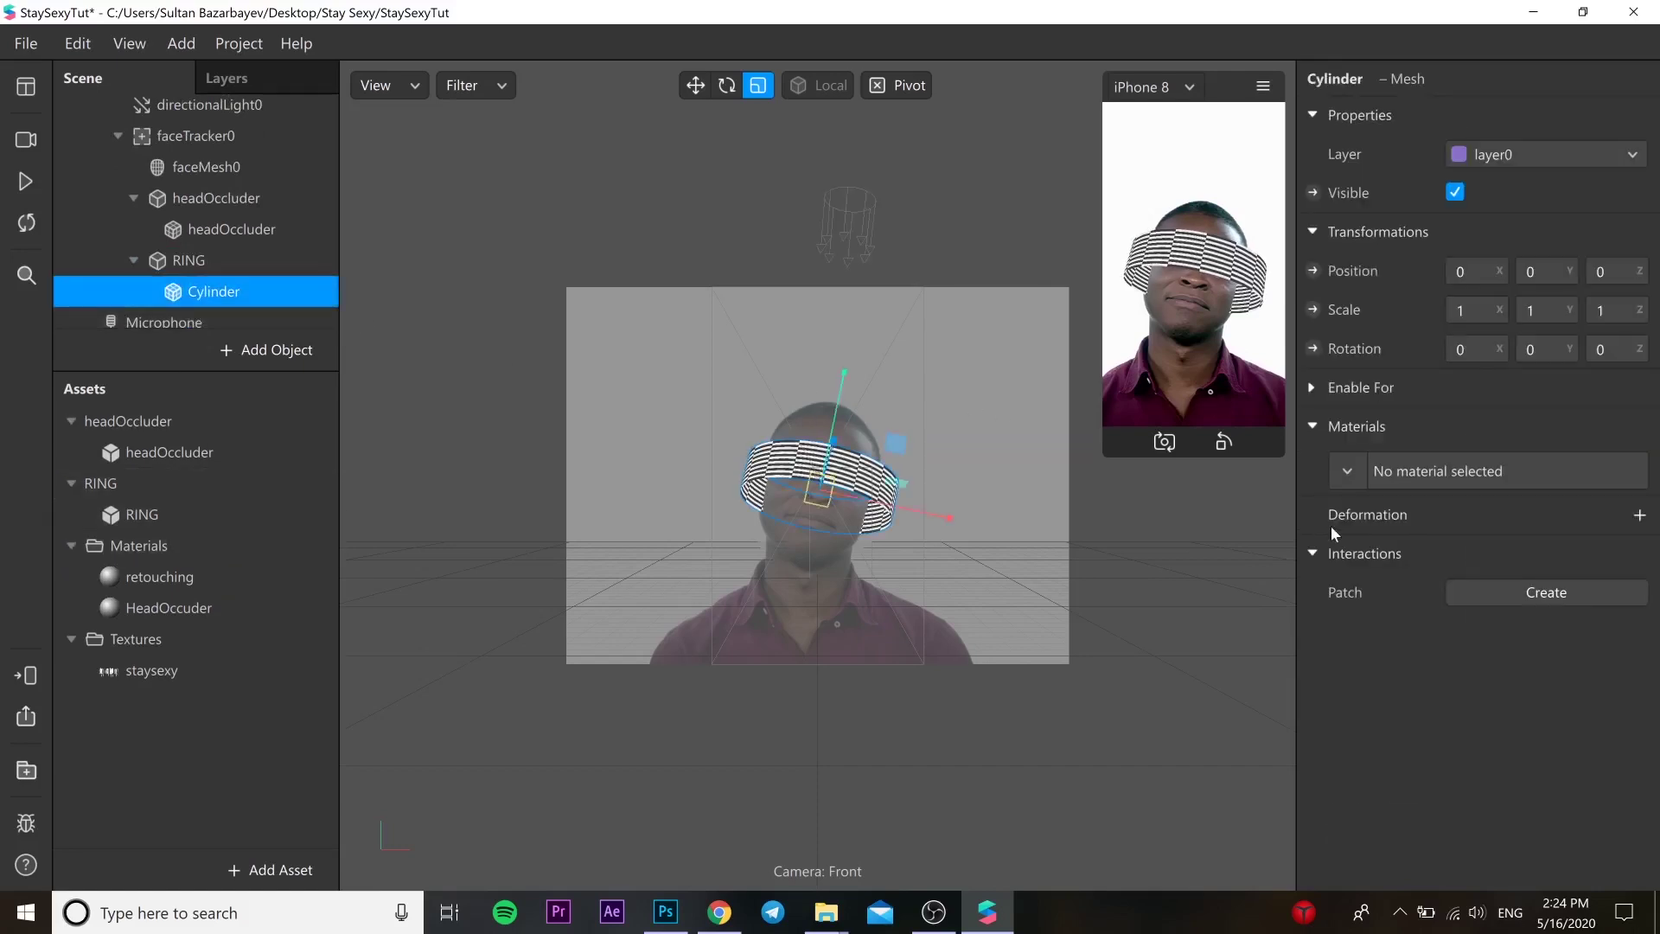
click(1356, 471)
click(1356, 554)
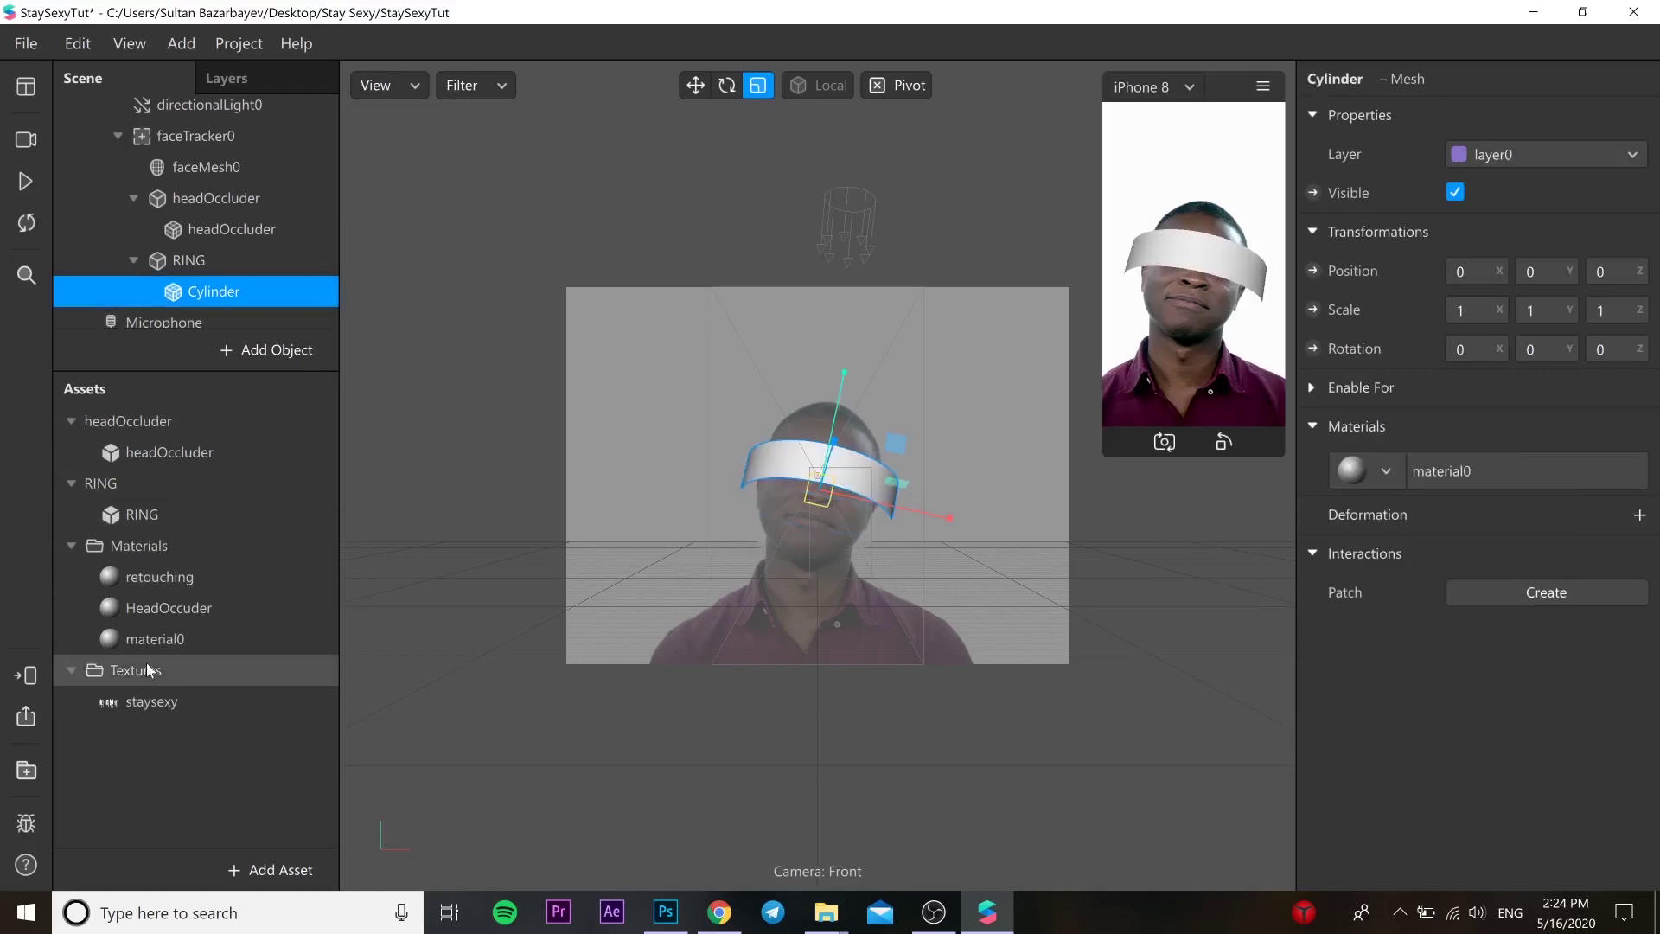
double_click(156, 641)
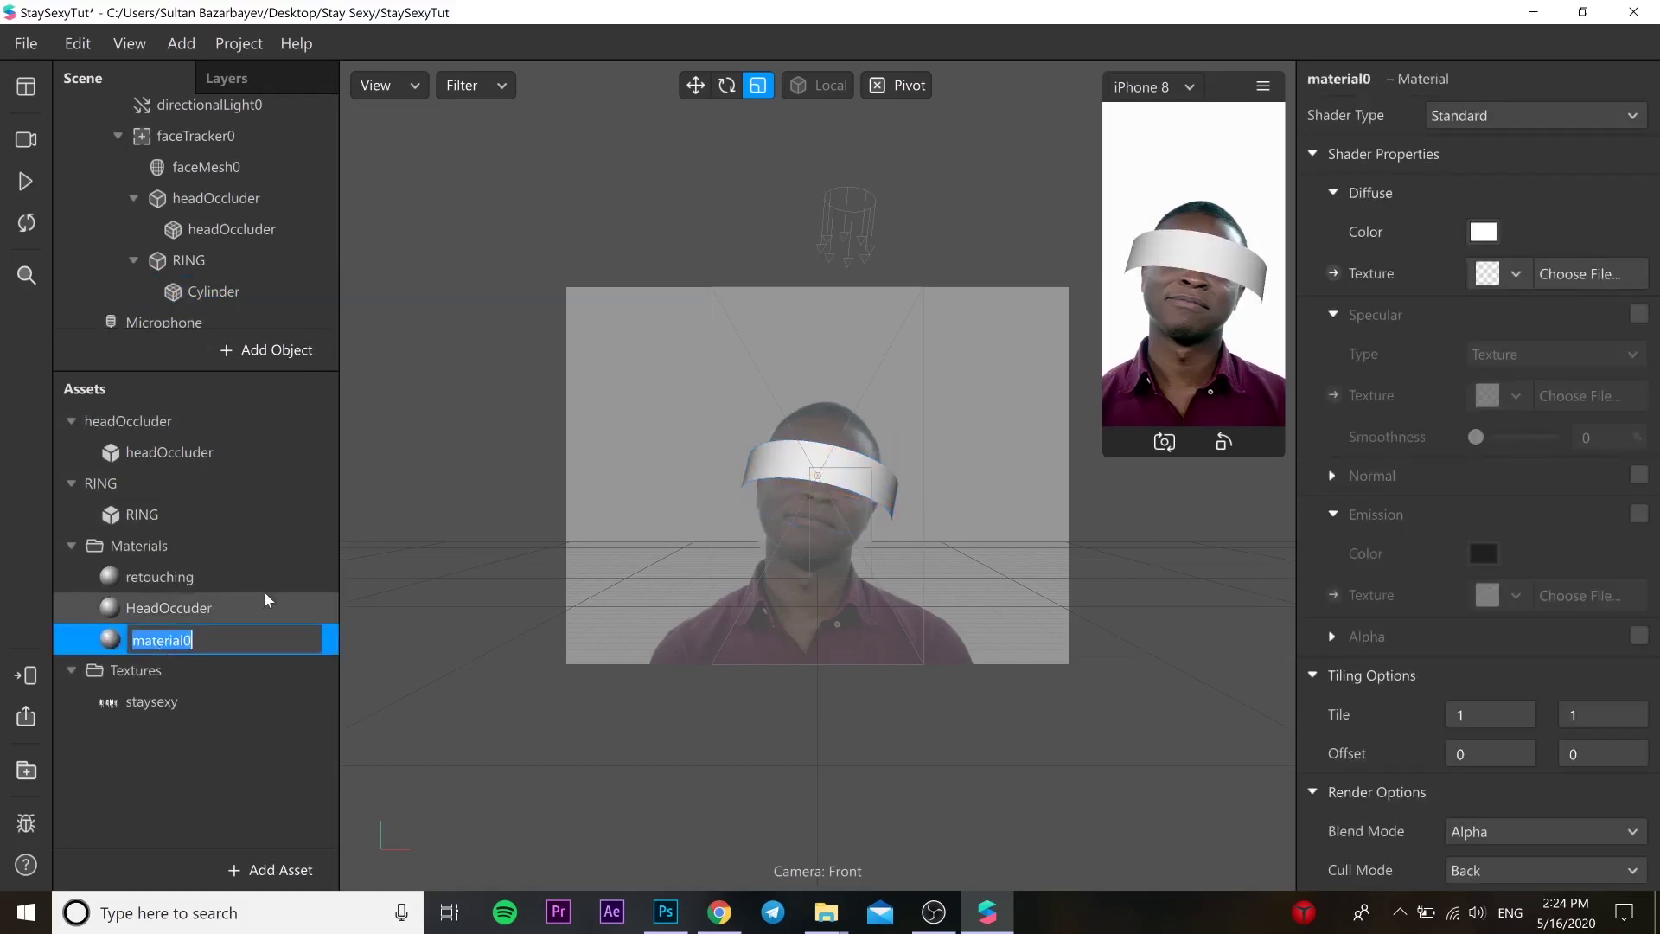
text(Cylinder)
key(Return)
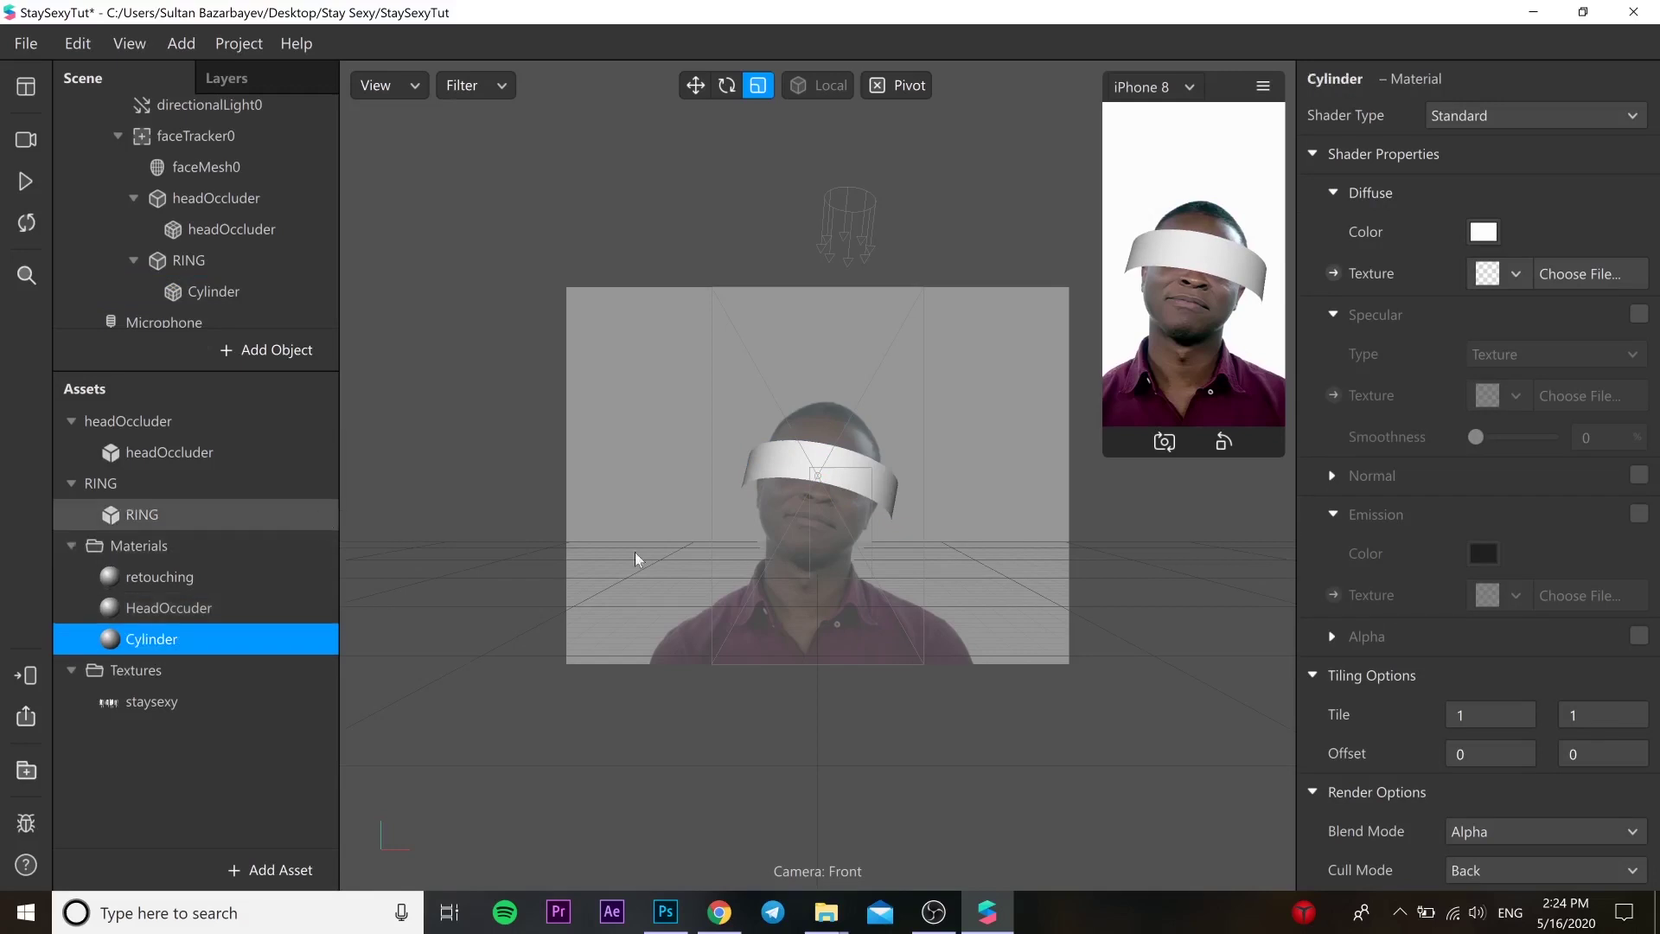
Make the Cylinder material Flat with staysexy as its alpha texture, then preview
click(1486, 121)
click(1480, 121)
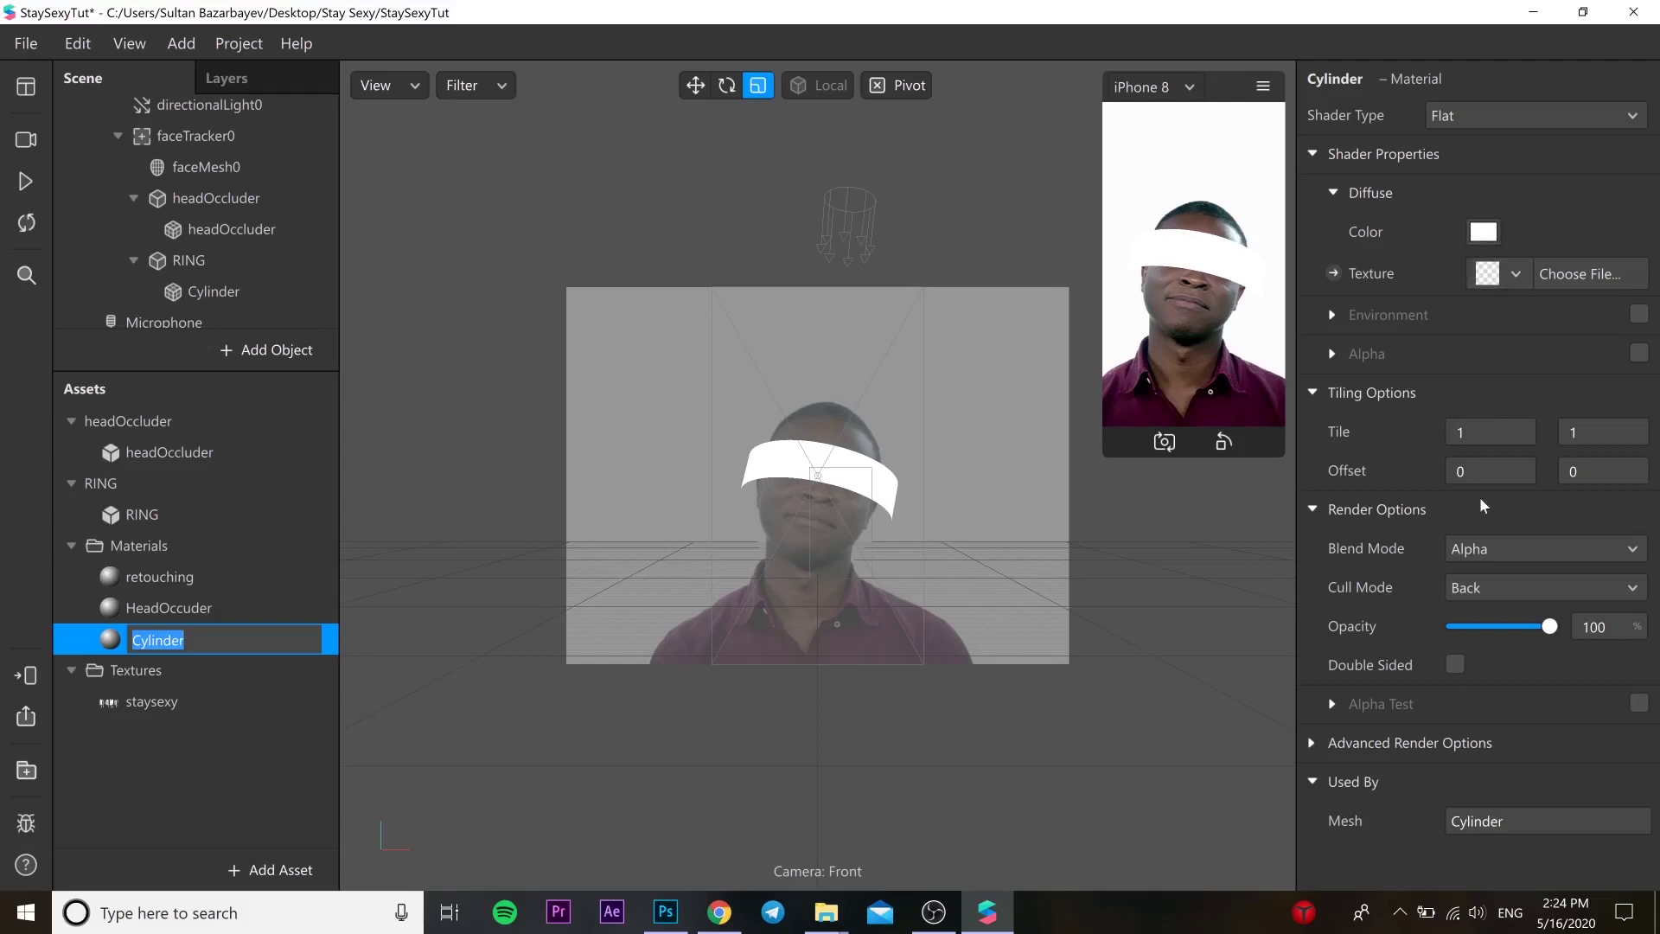
click(1638, 353)
click(1515, 436)
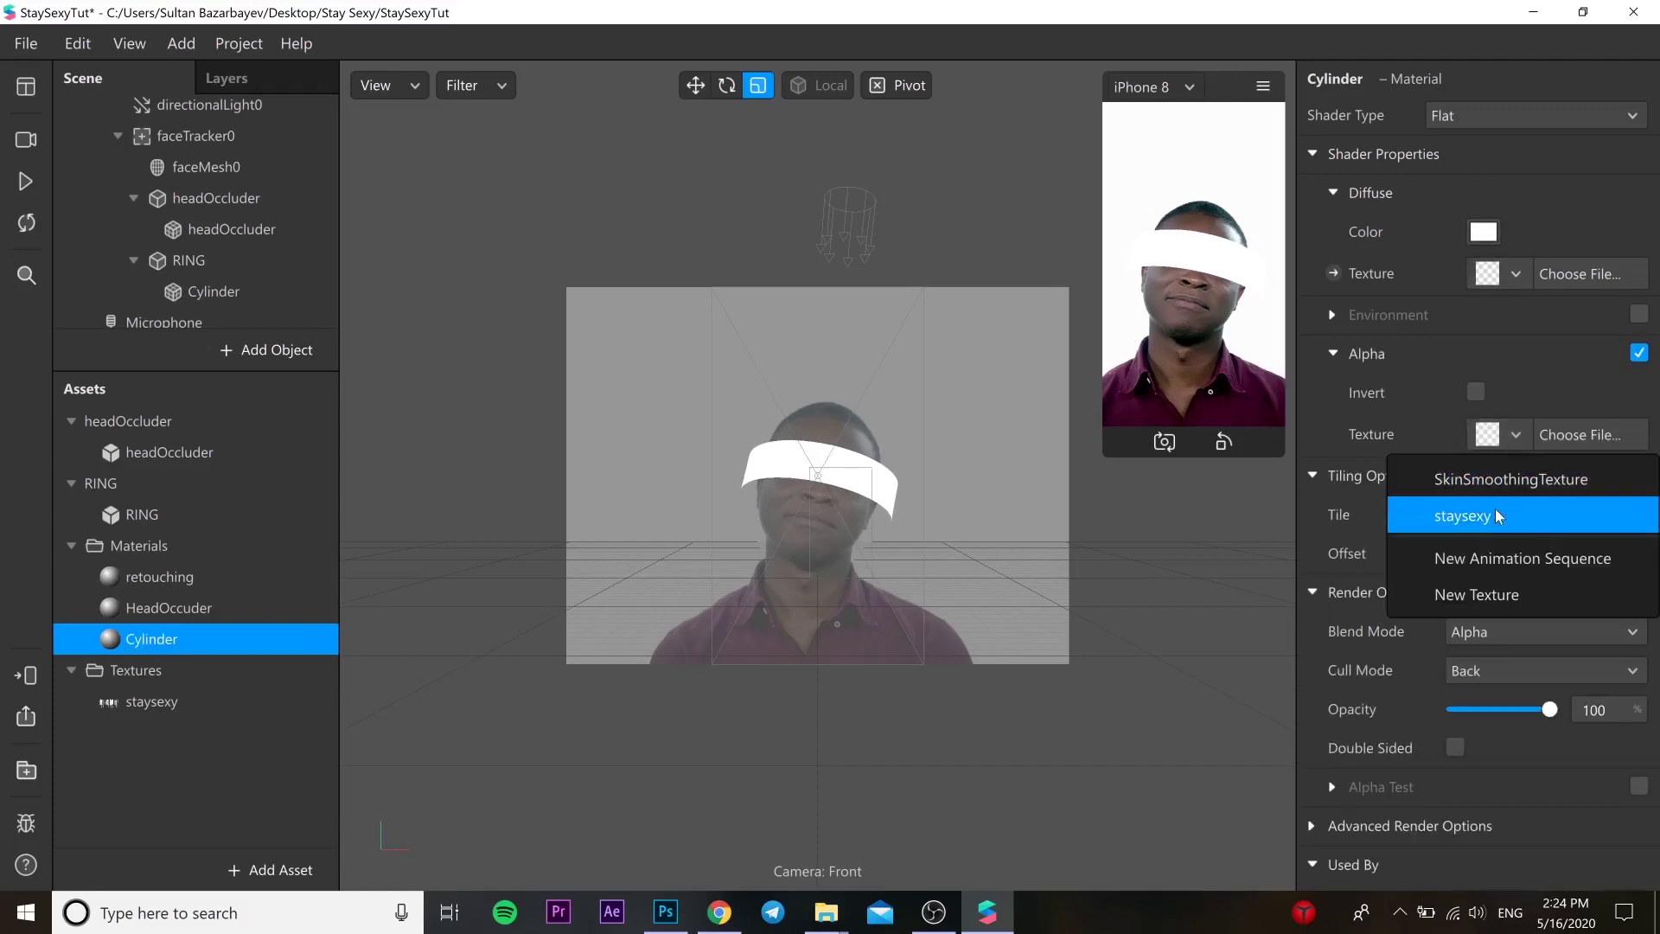
click(1498, 516)
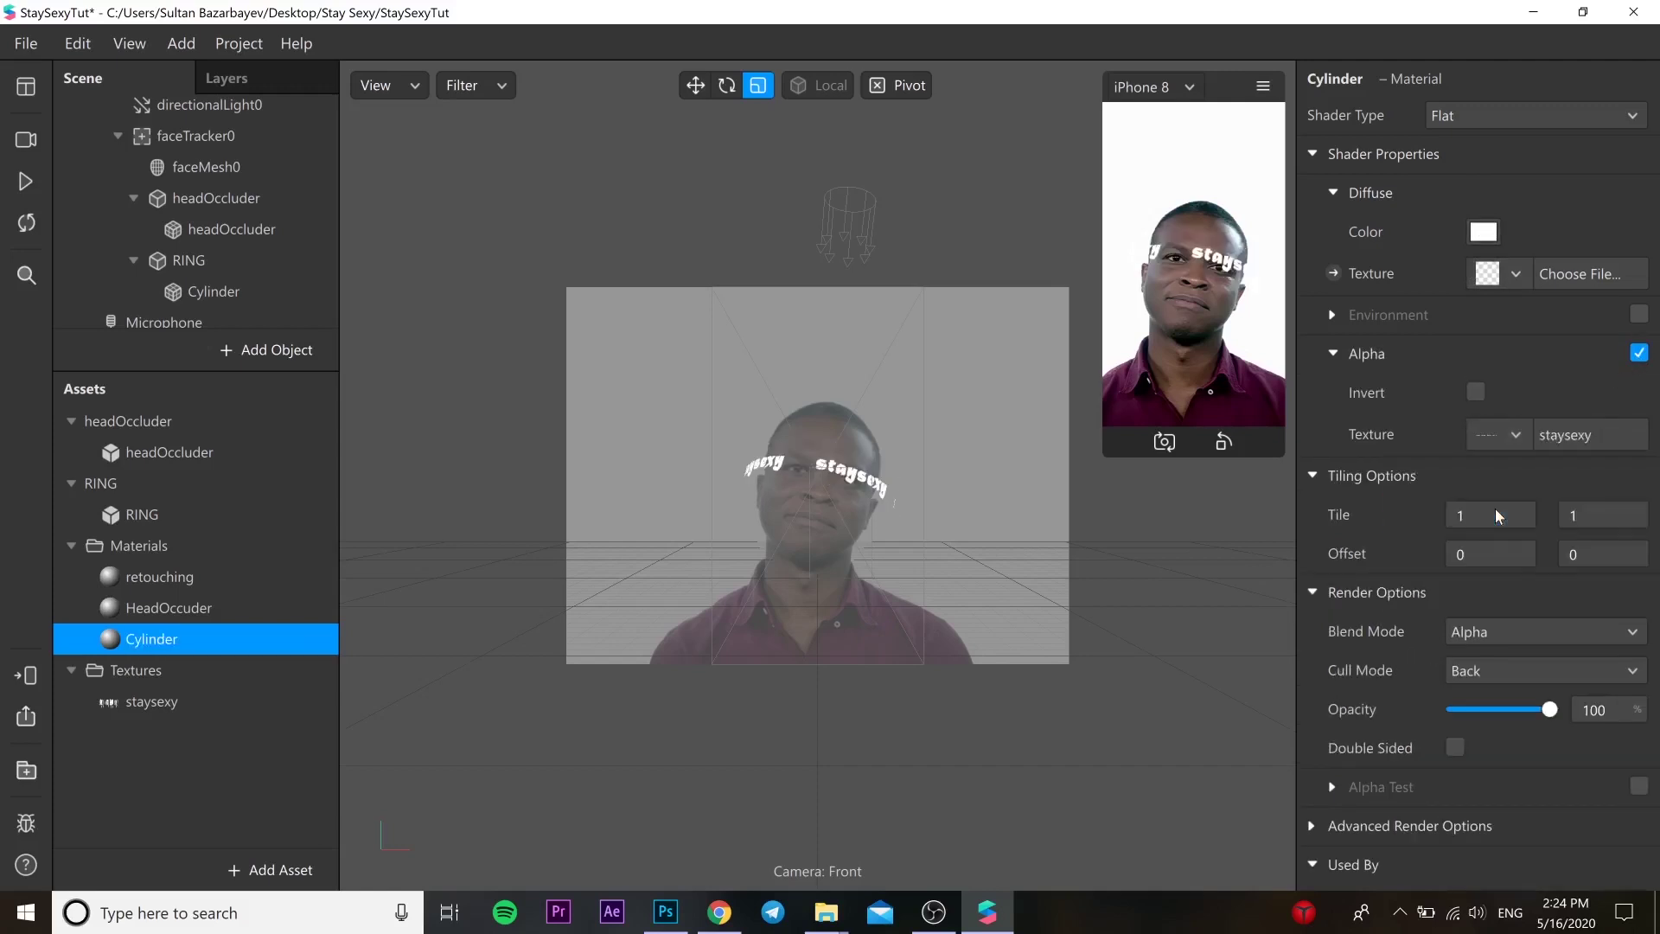
click(31, 186)
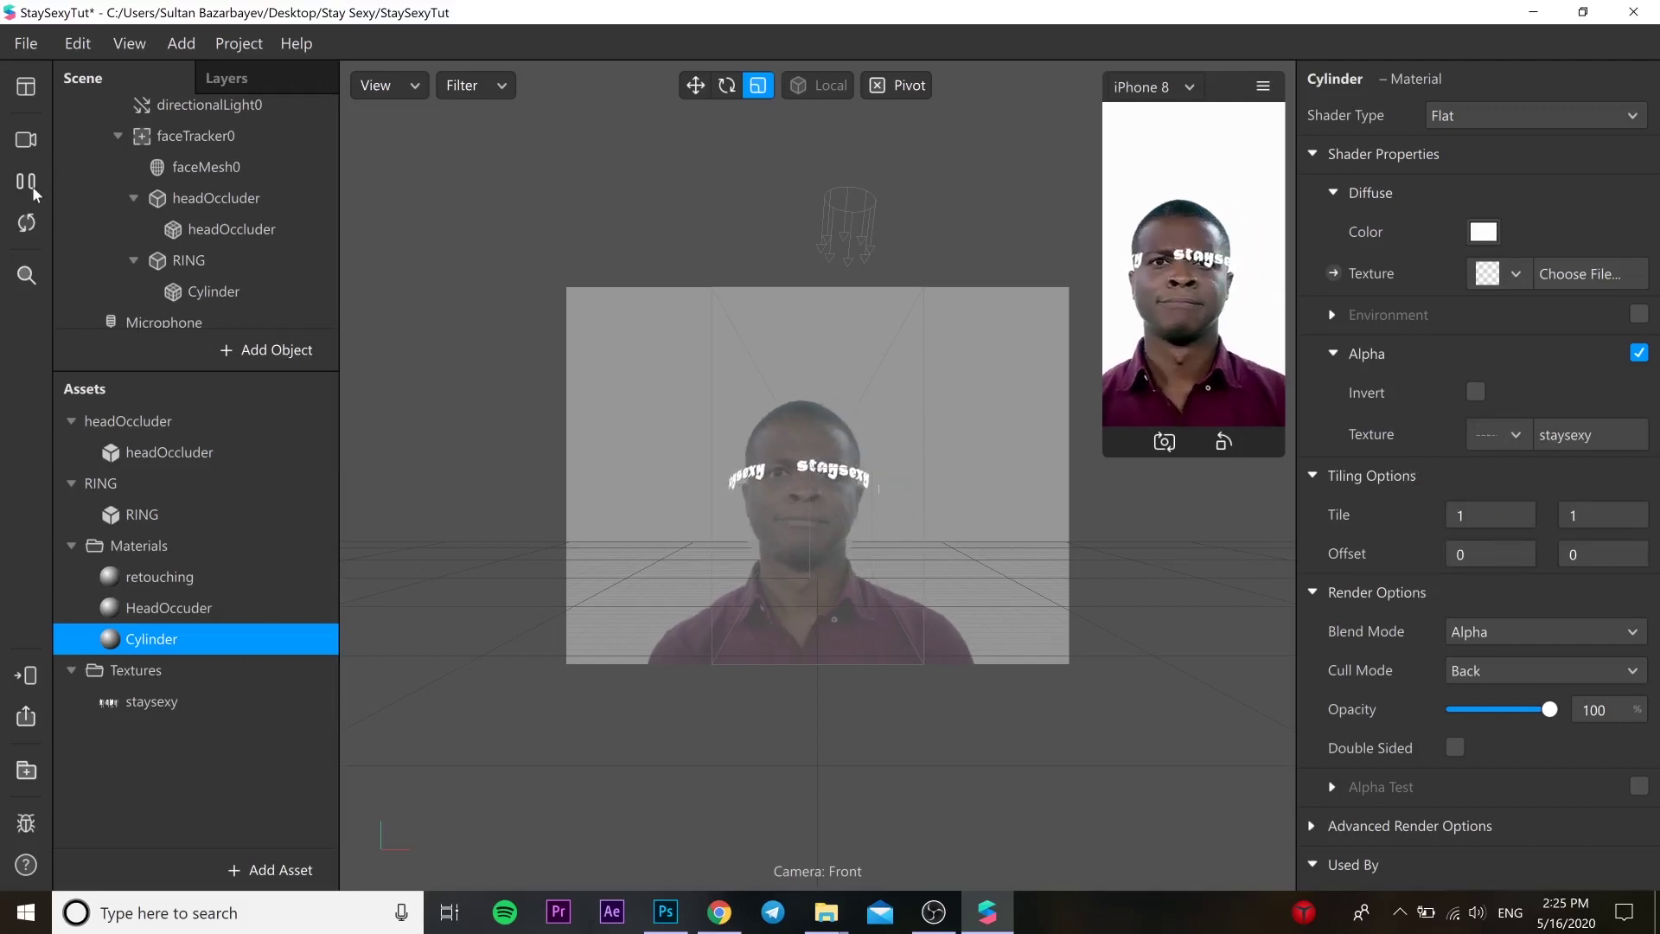
click(32, 187)
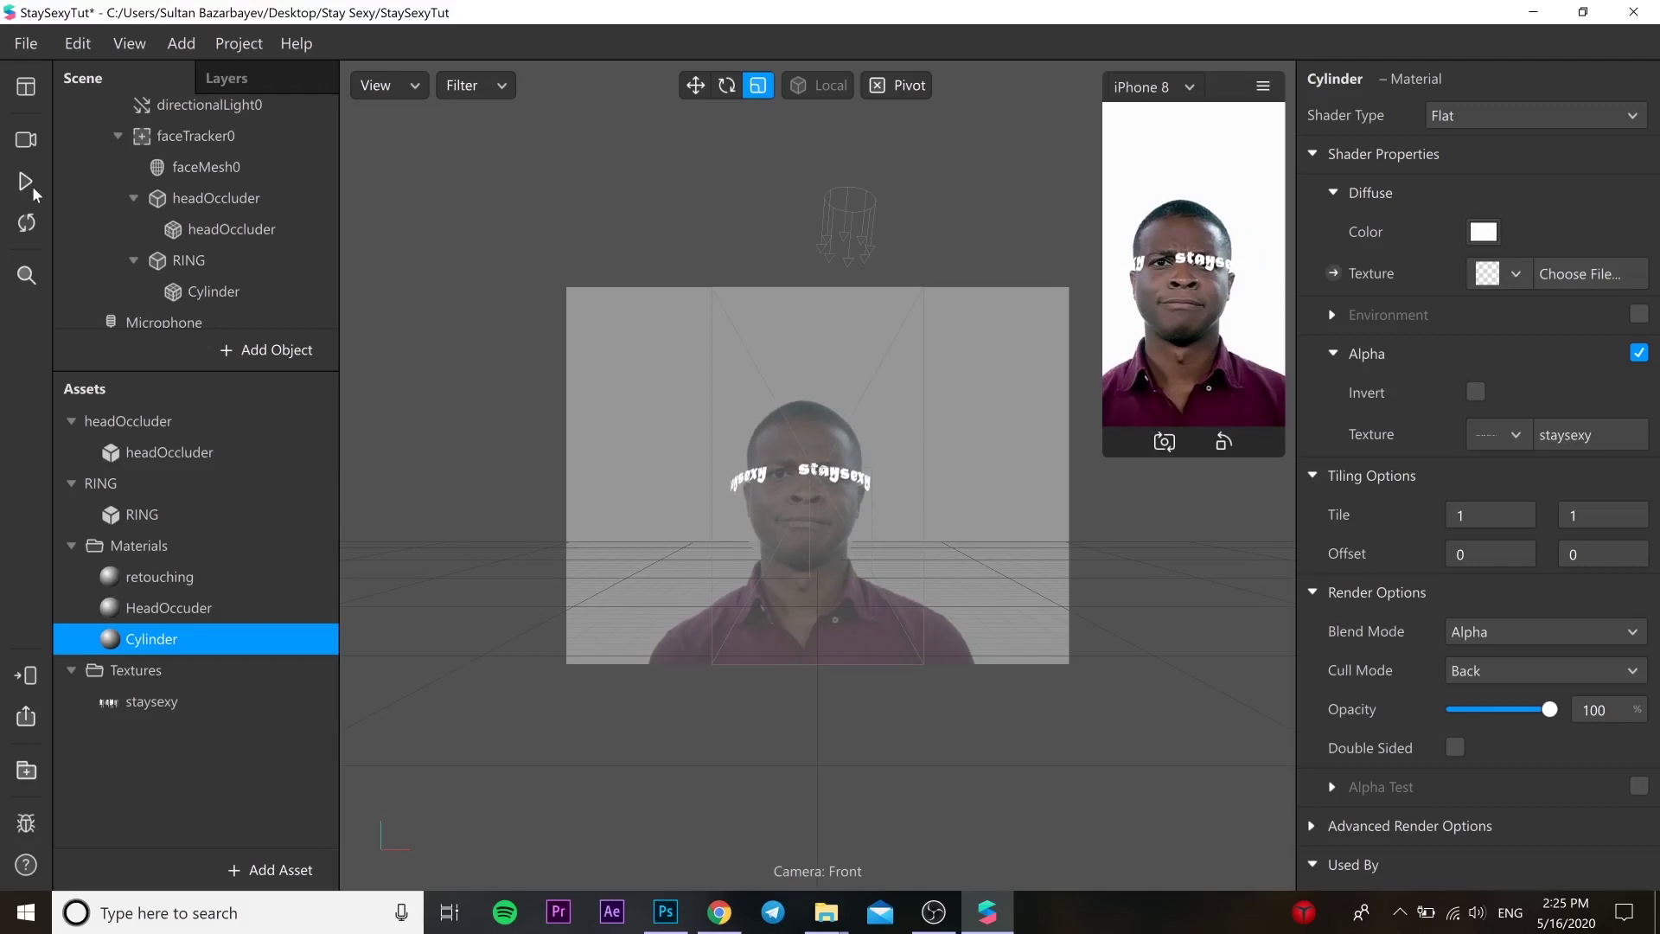
In the Patch Editor, add a Loop Animation patch feeding a Transition patch
click(129, 43)
click(203, 81)
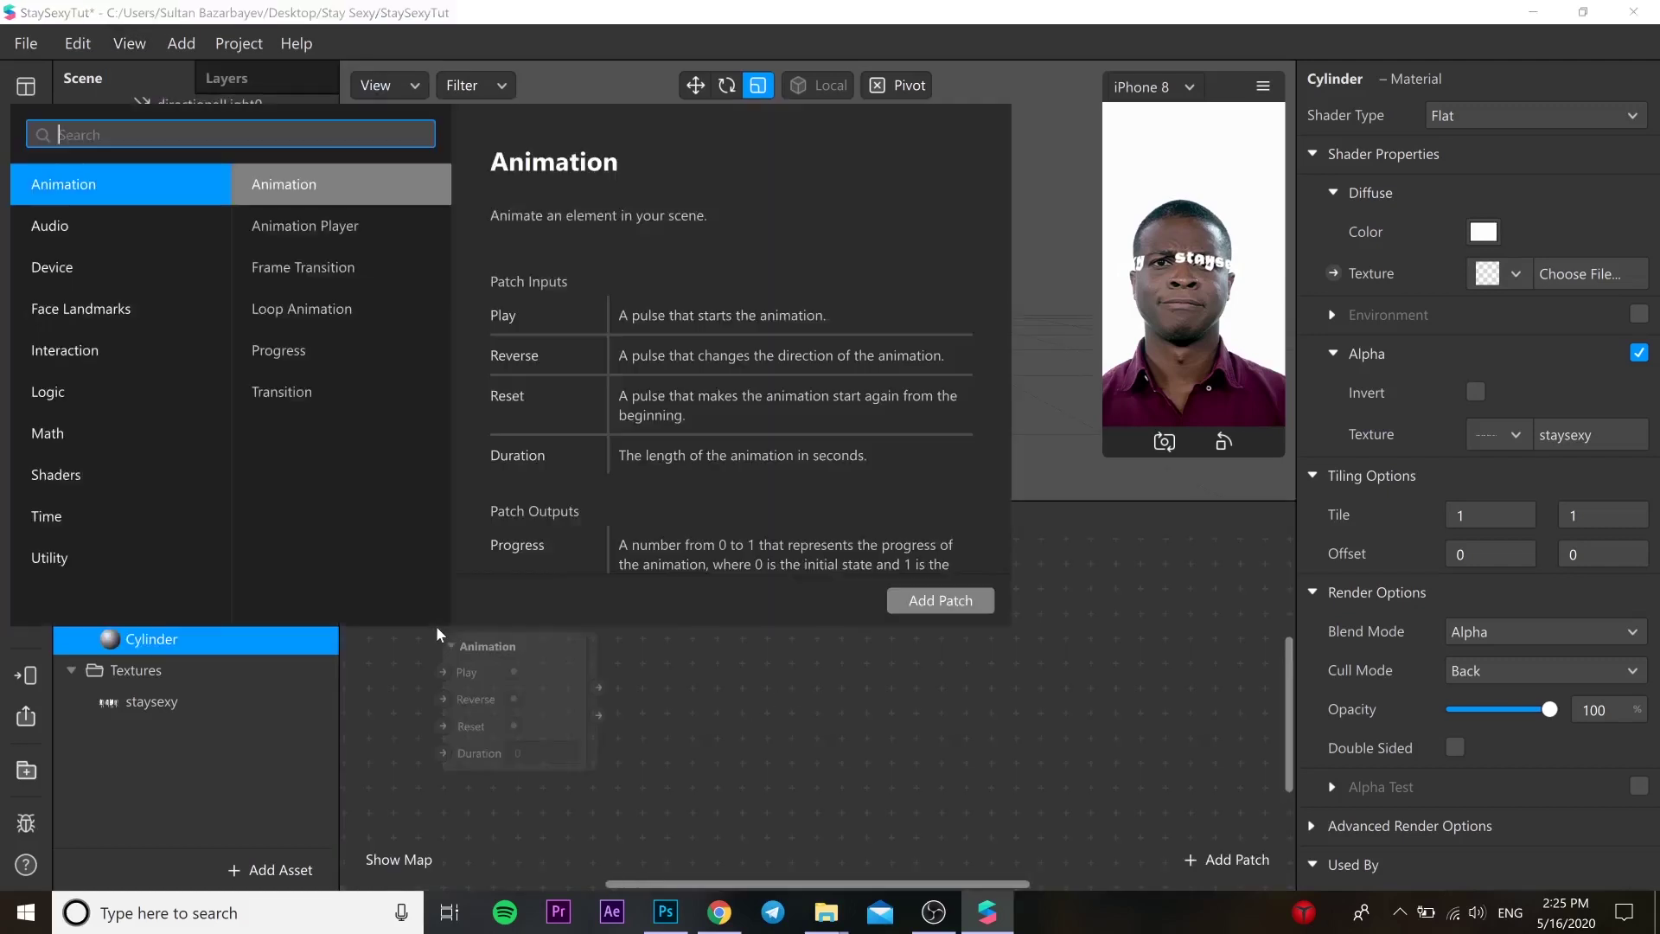
text(loop)
key(Return)
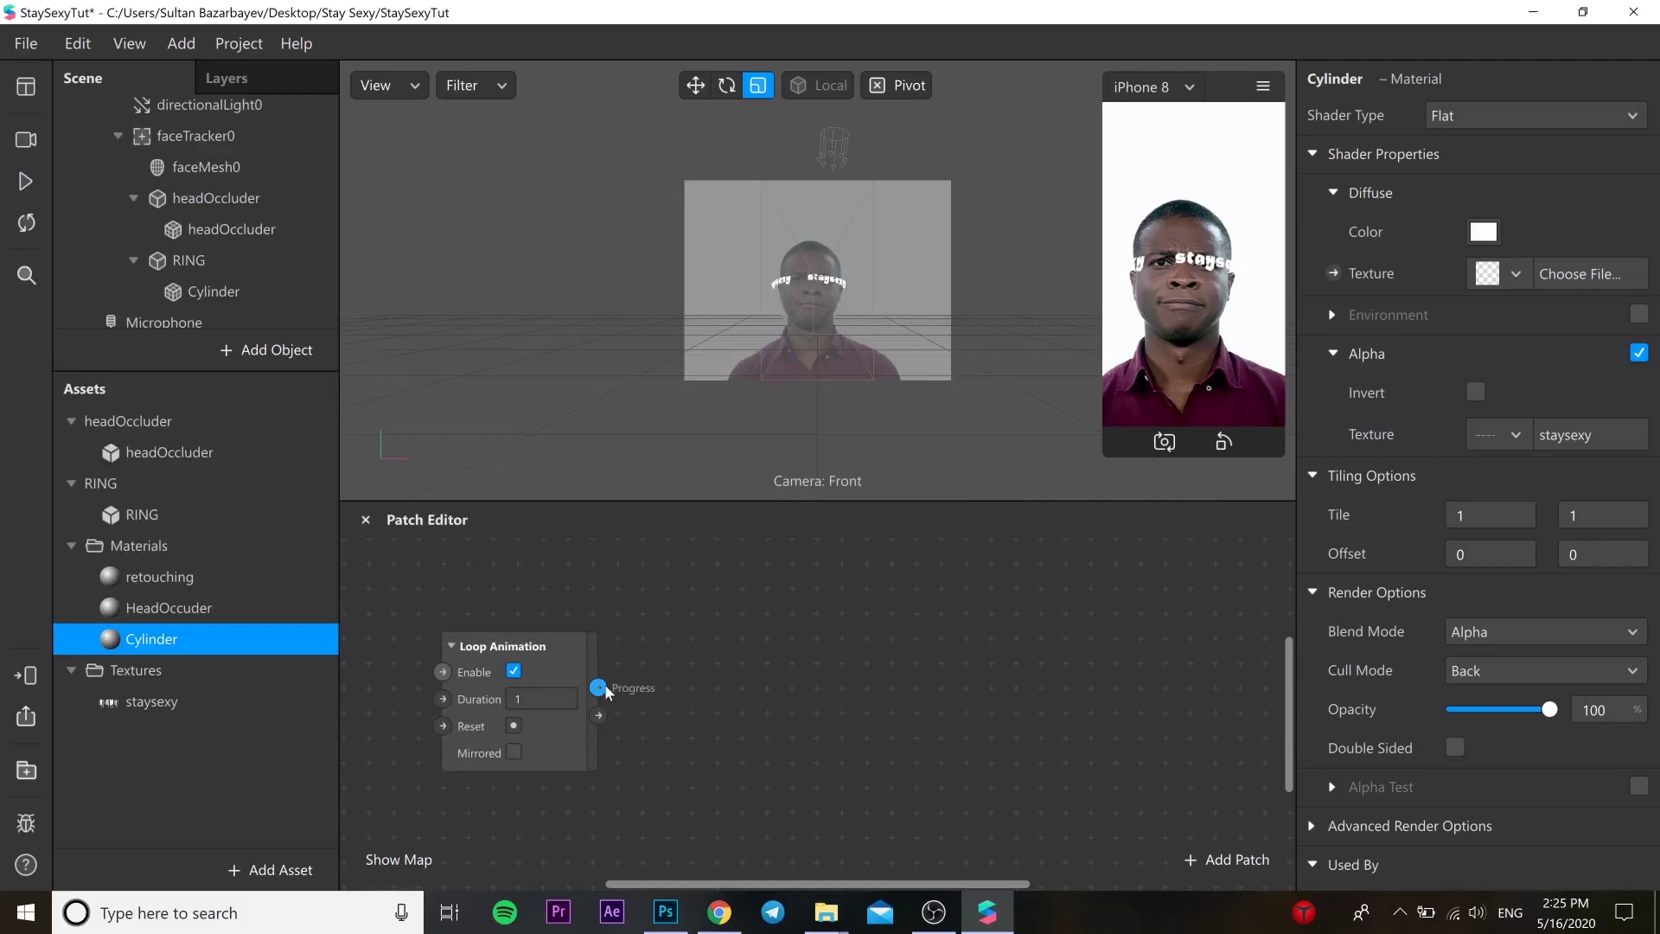
drag(598, 687, 685, 636)
text(tra)
key(Down)
key(Return)
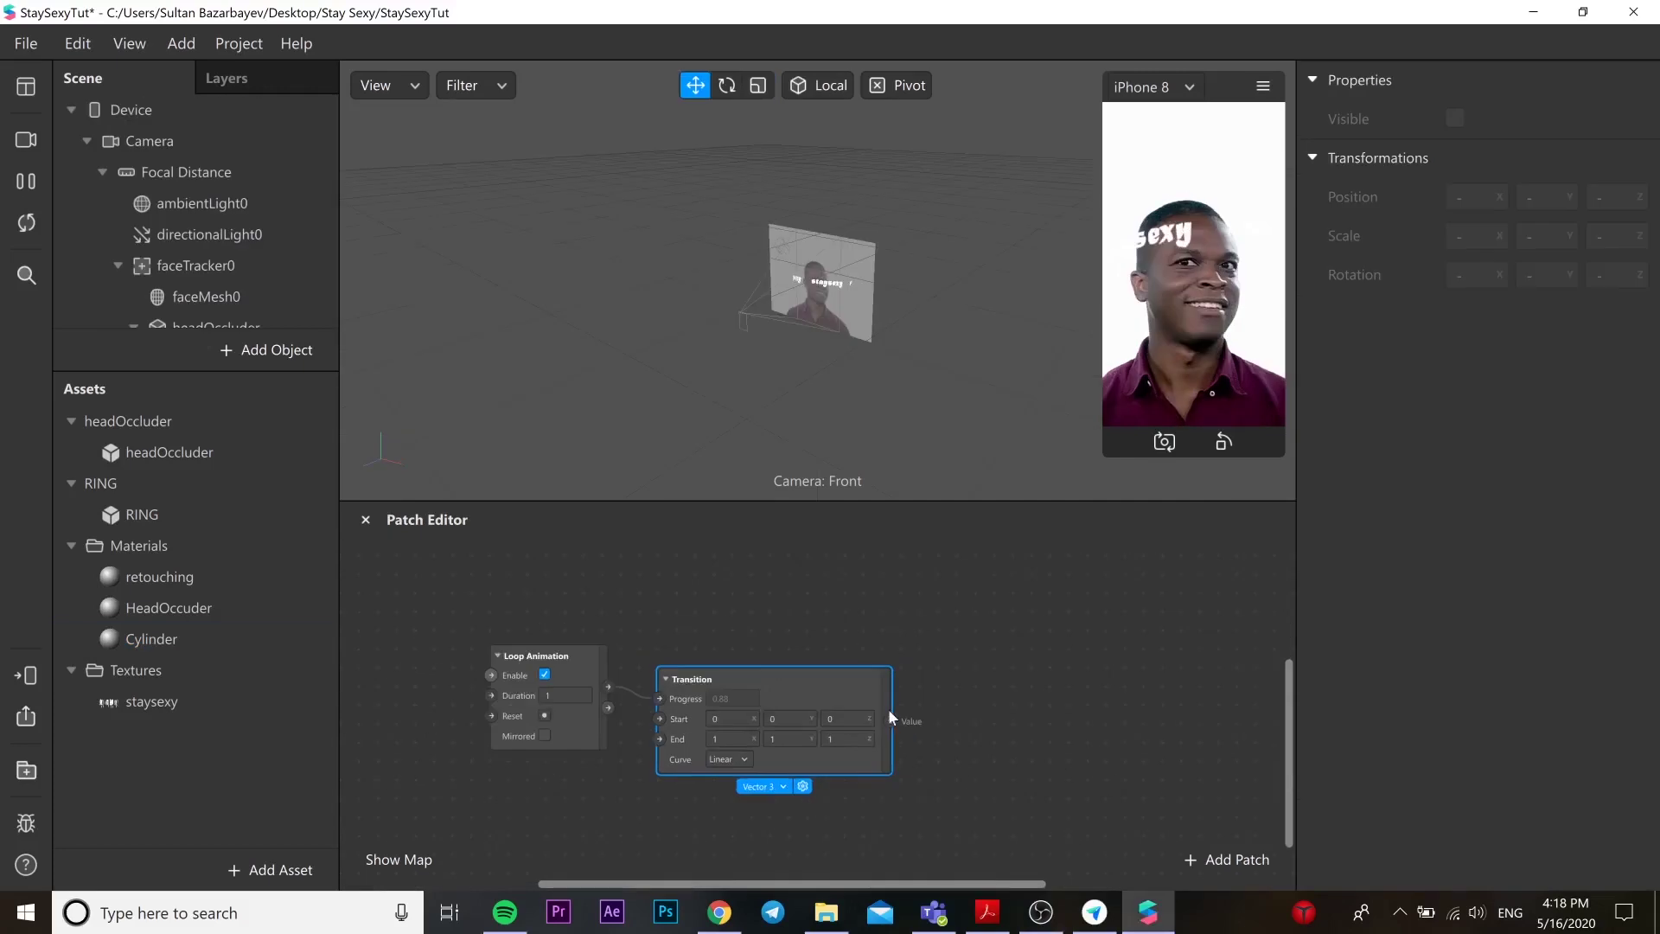
Create RING's 3D Rotation patch and drive it from the Transition output
drag(891, 719, 959, 711)
click(958, 706)
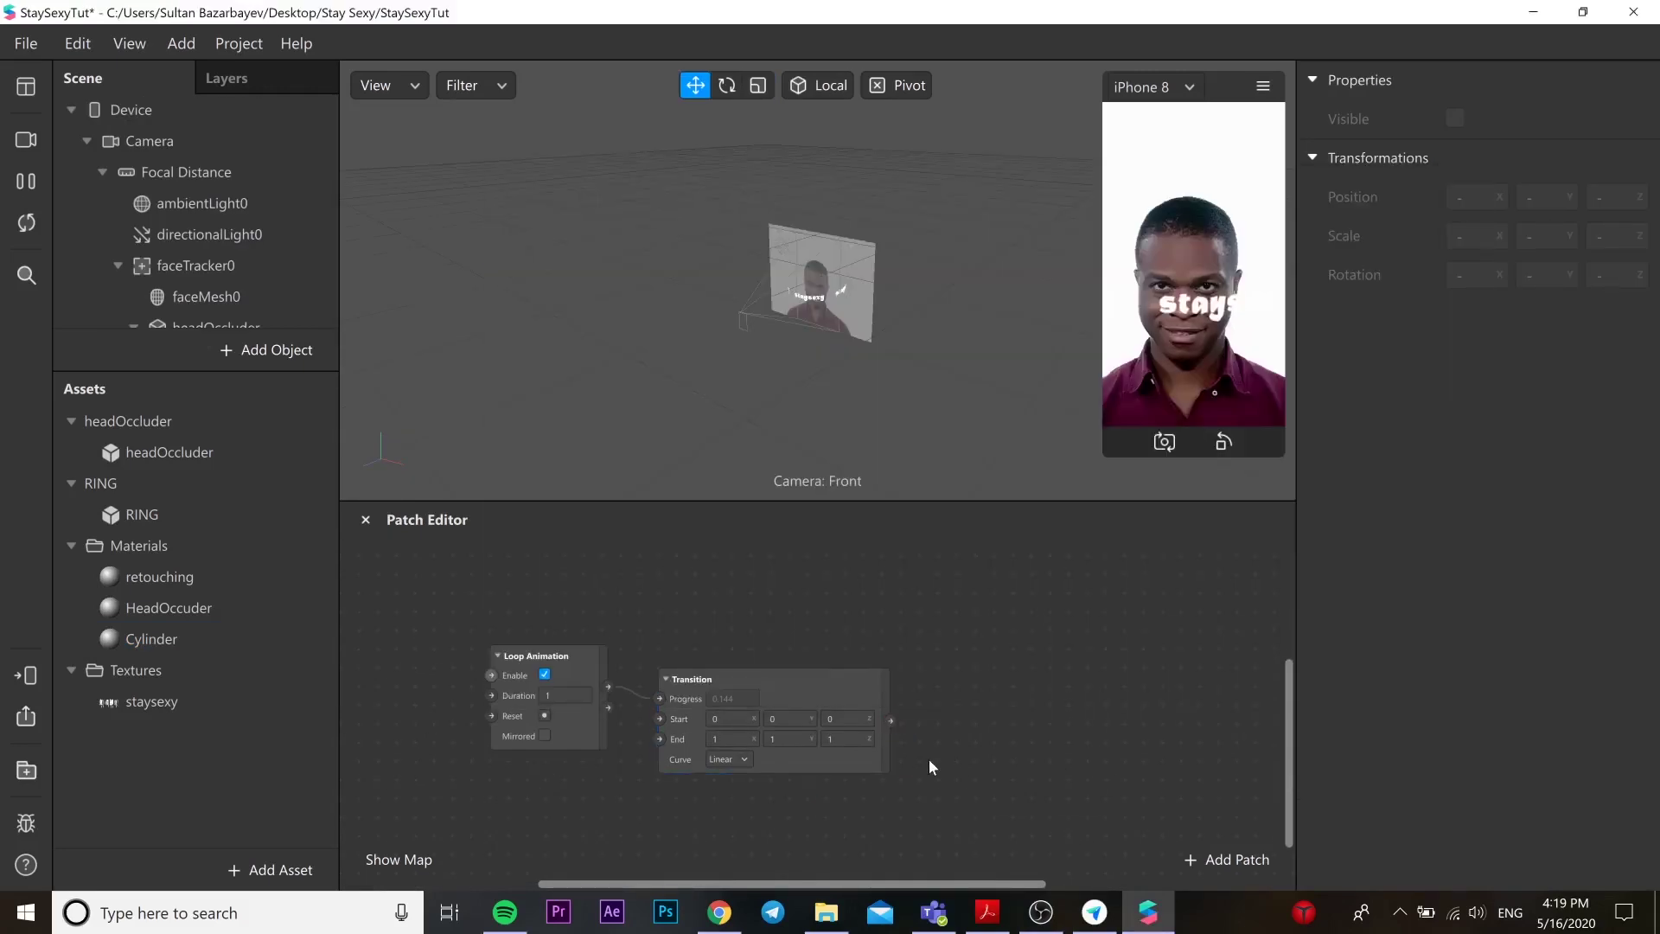
scroll(238, 280, down, 1)
click(238, 280)
scroll(215, 298, down, 1)
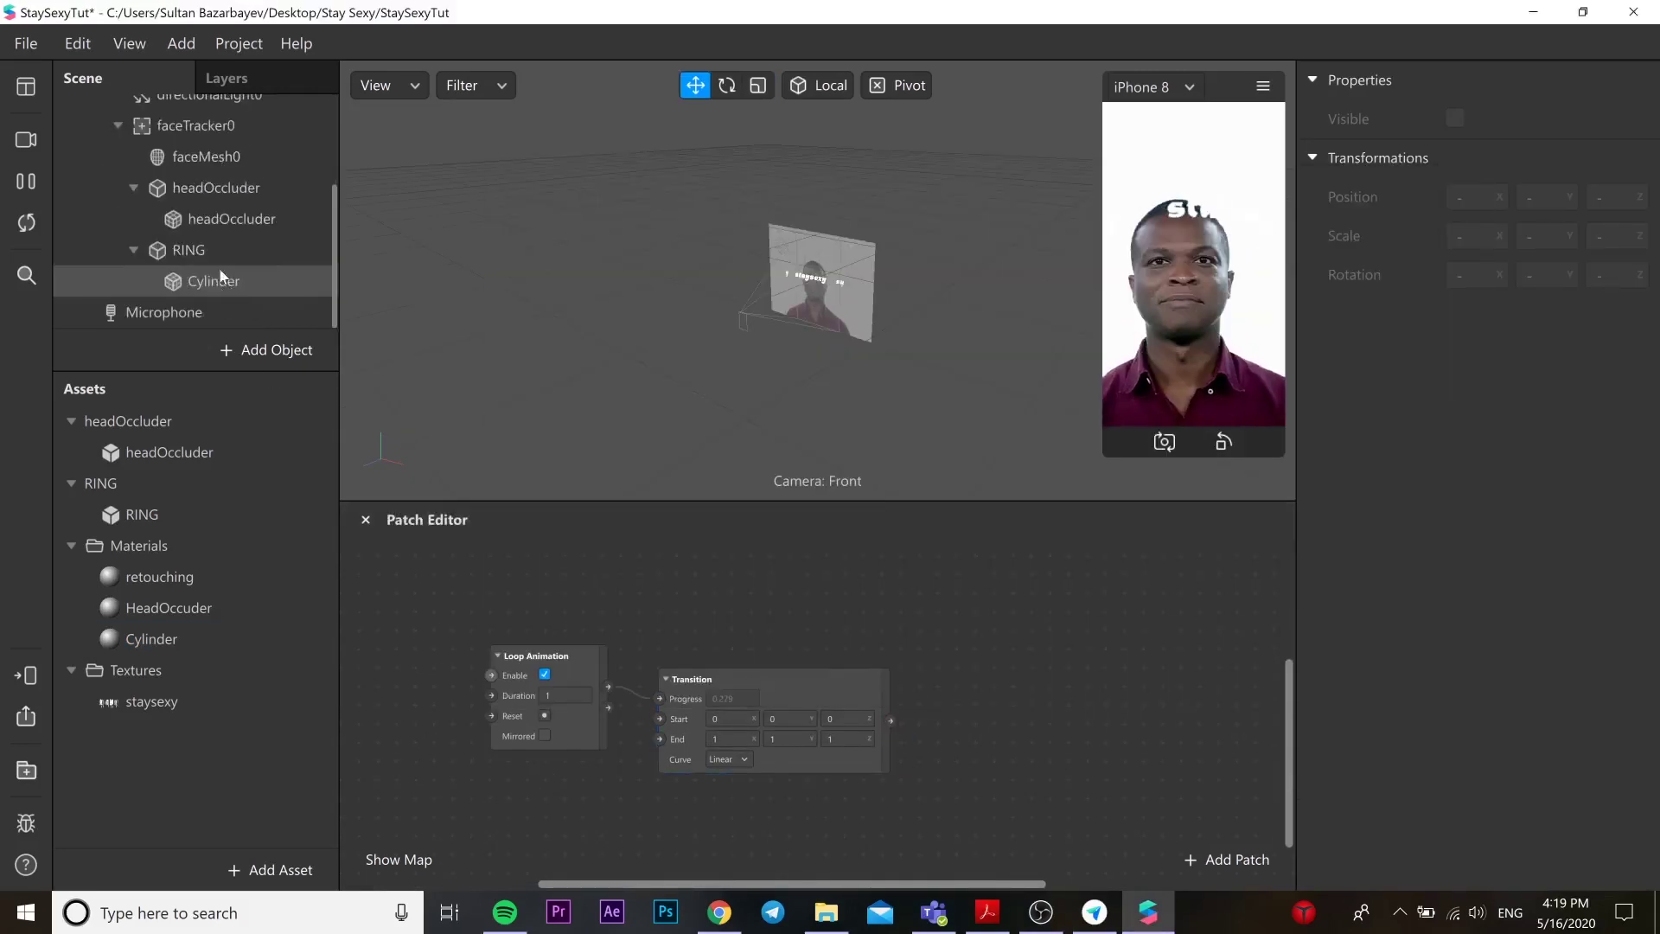
click(221, 249)
click(1312, 432)
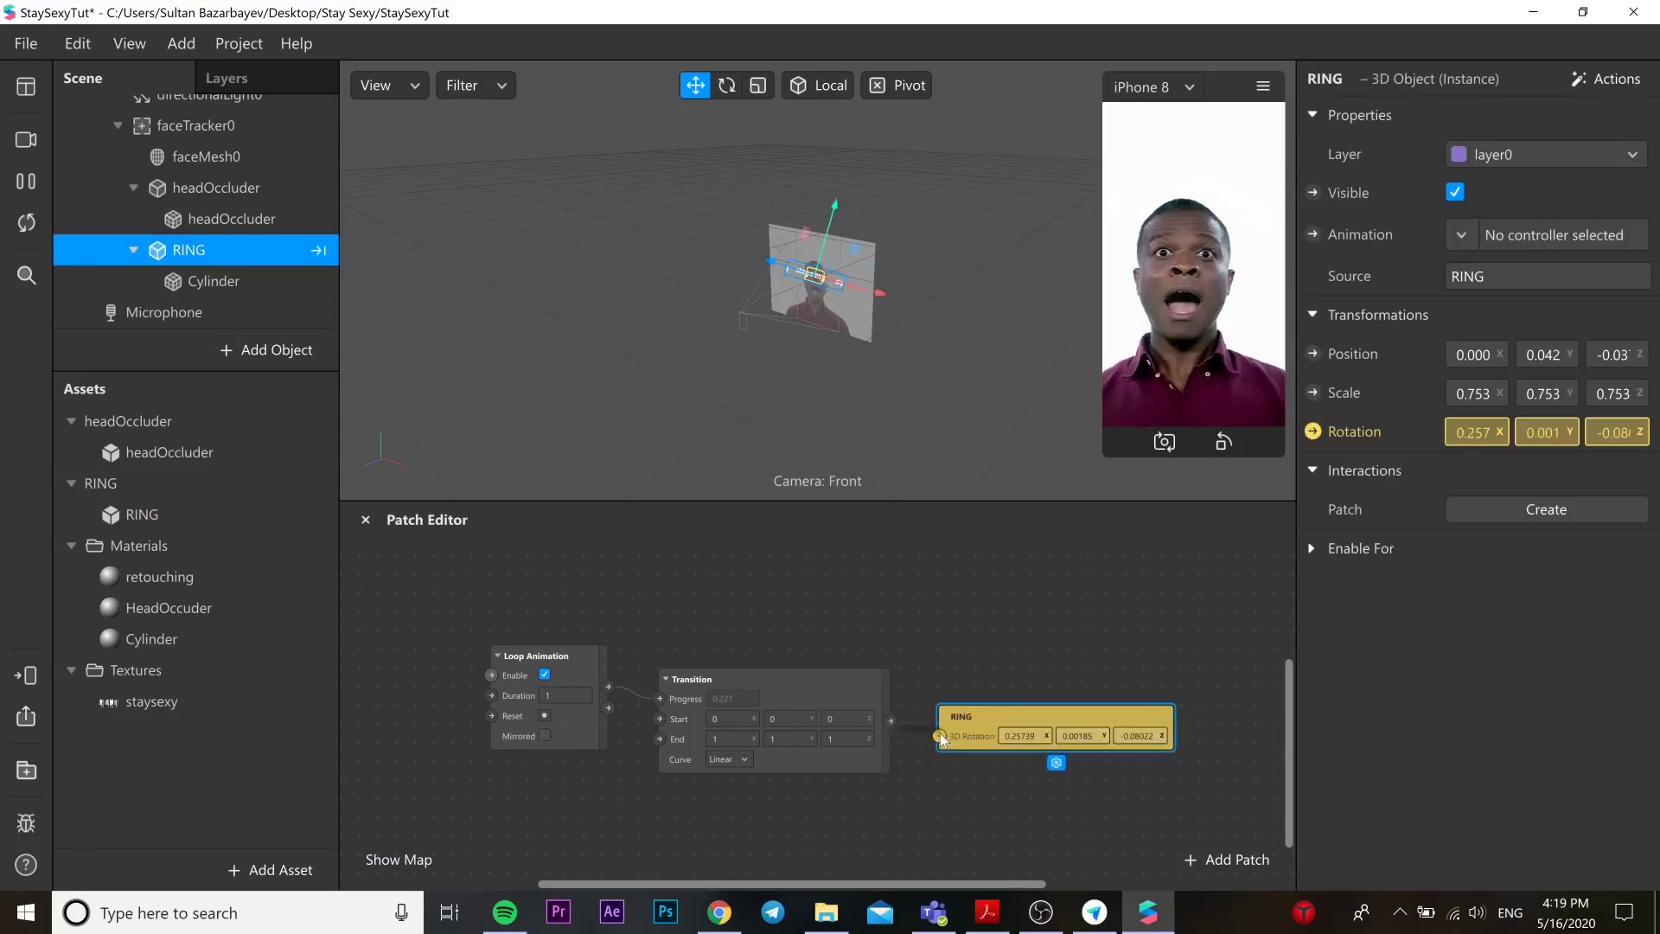
drag(931, 737, 960, 688)
Set the Transition End Y to -360 and the loop Duration to 10
click(738, 700)
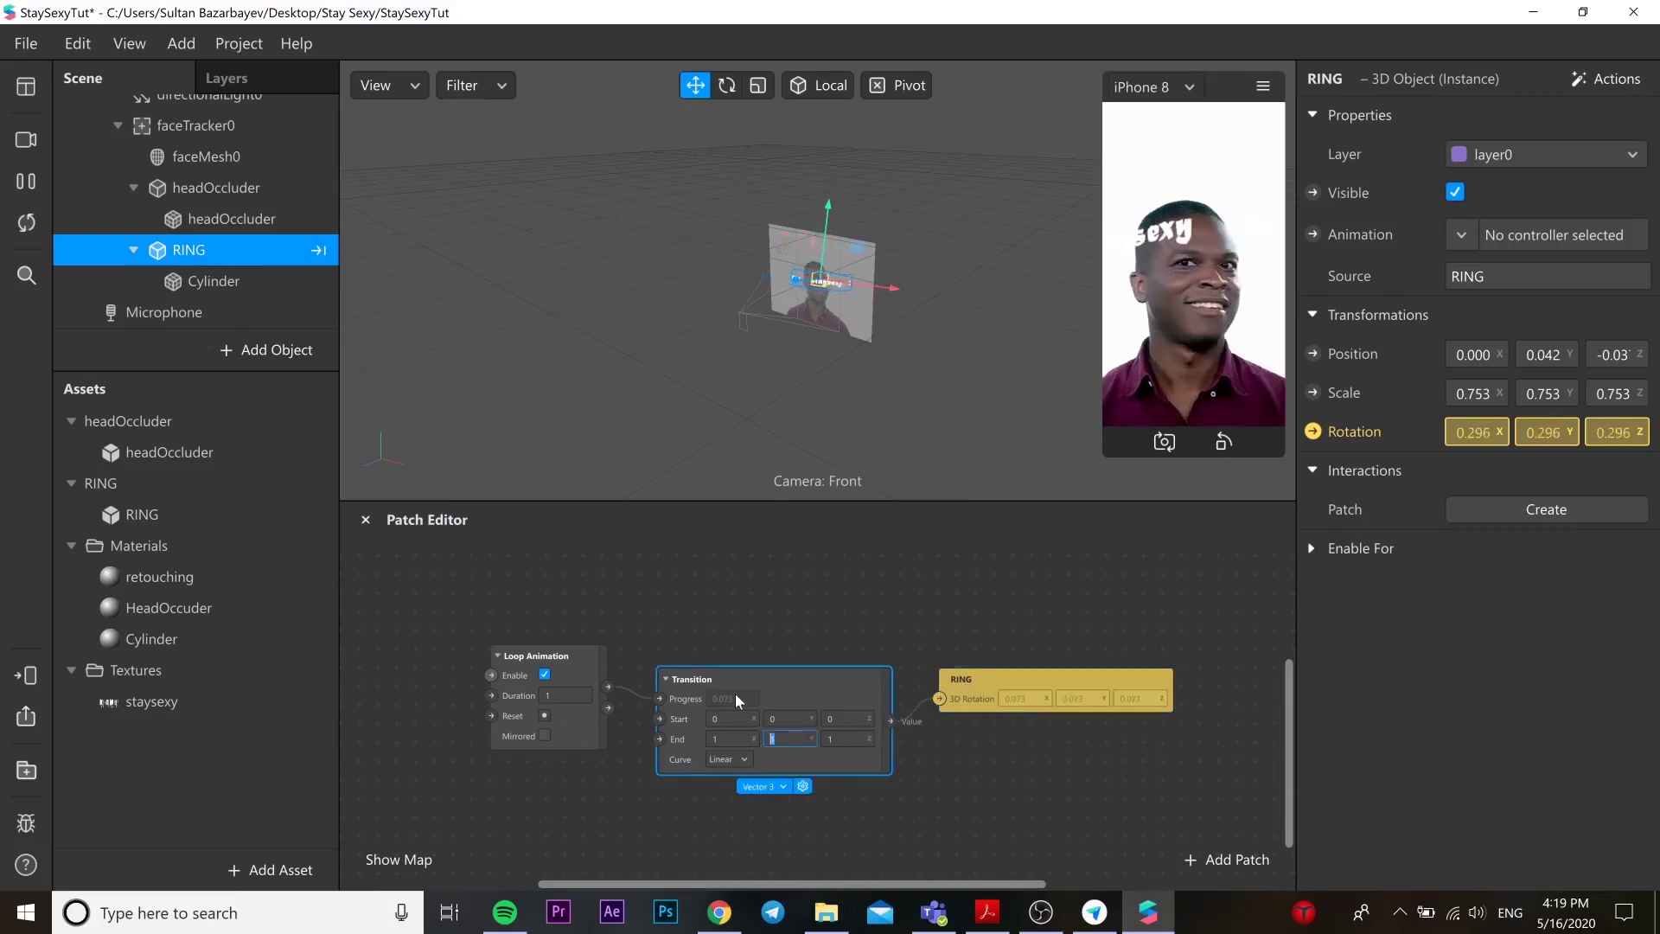
text(-360)
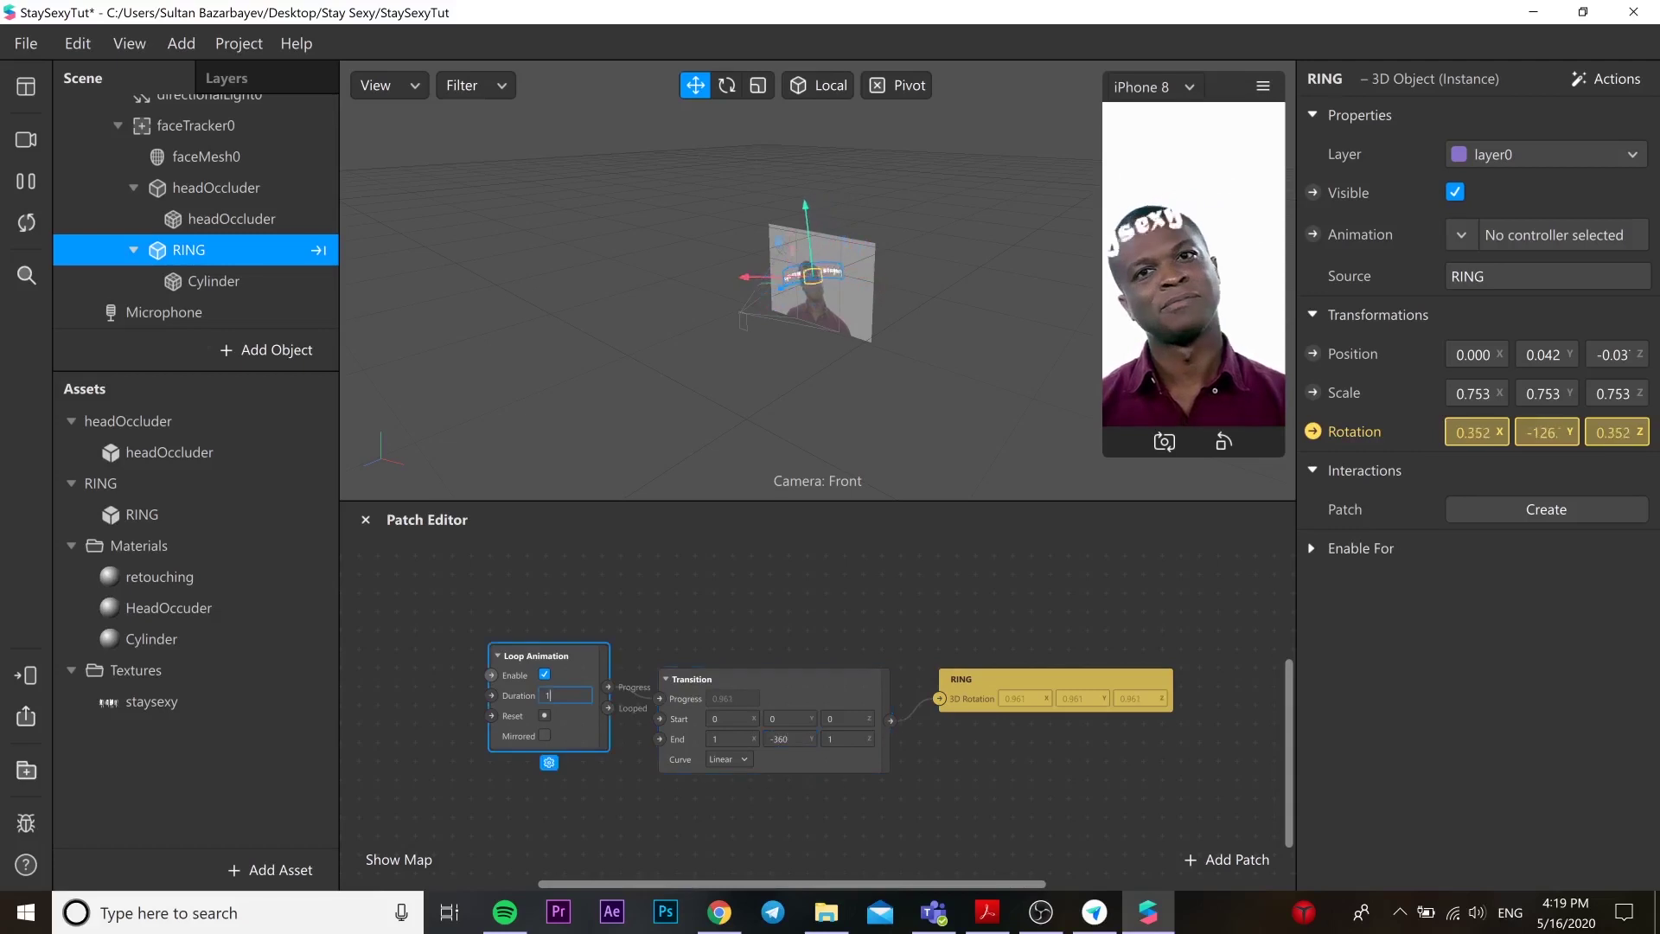
click(549, 695)
text(0)
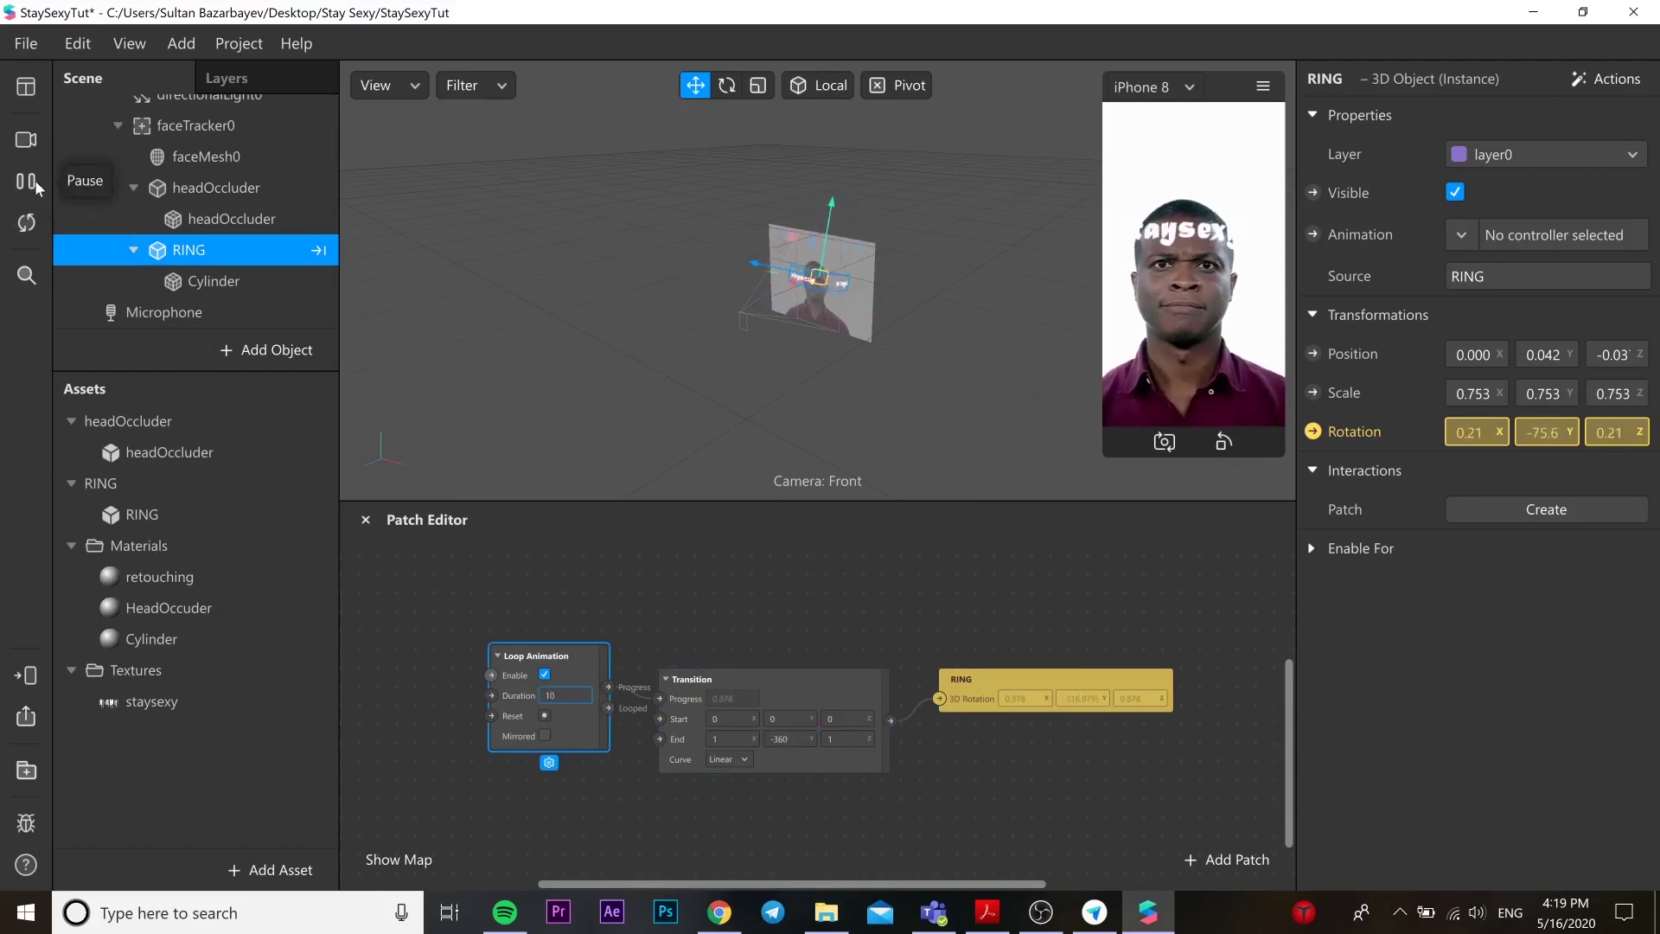
click(446, 604)
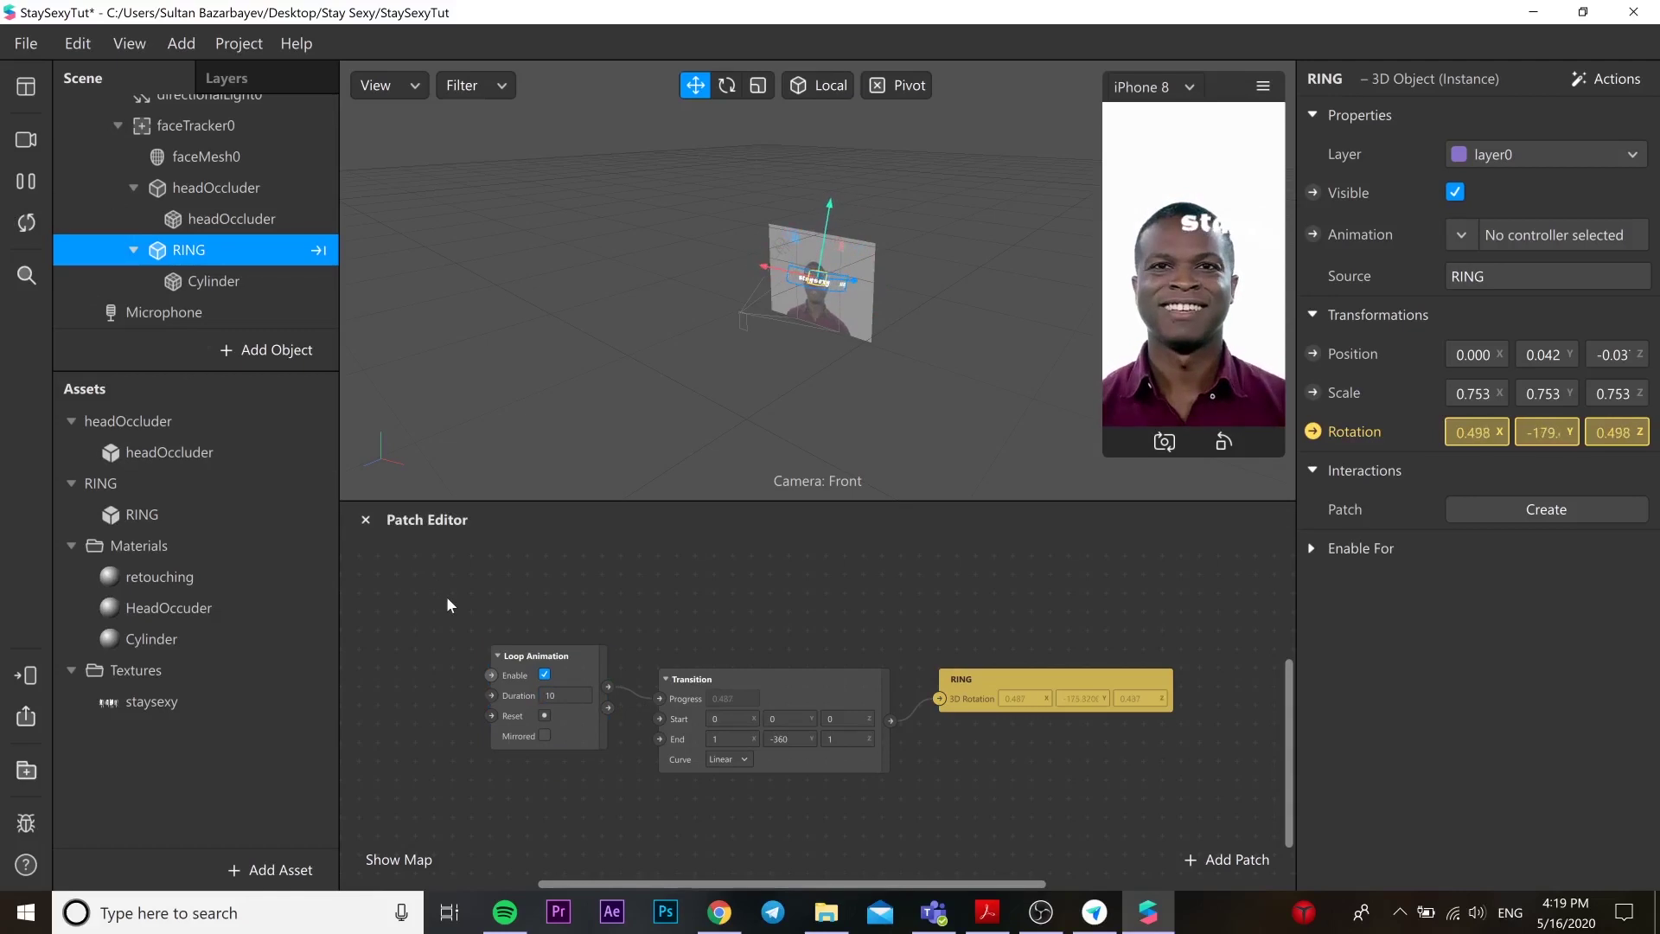
scroll(891, 734, down, 1)
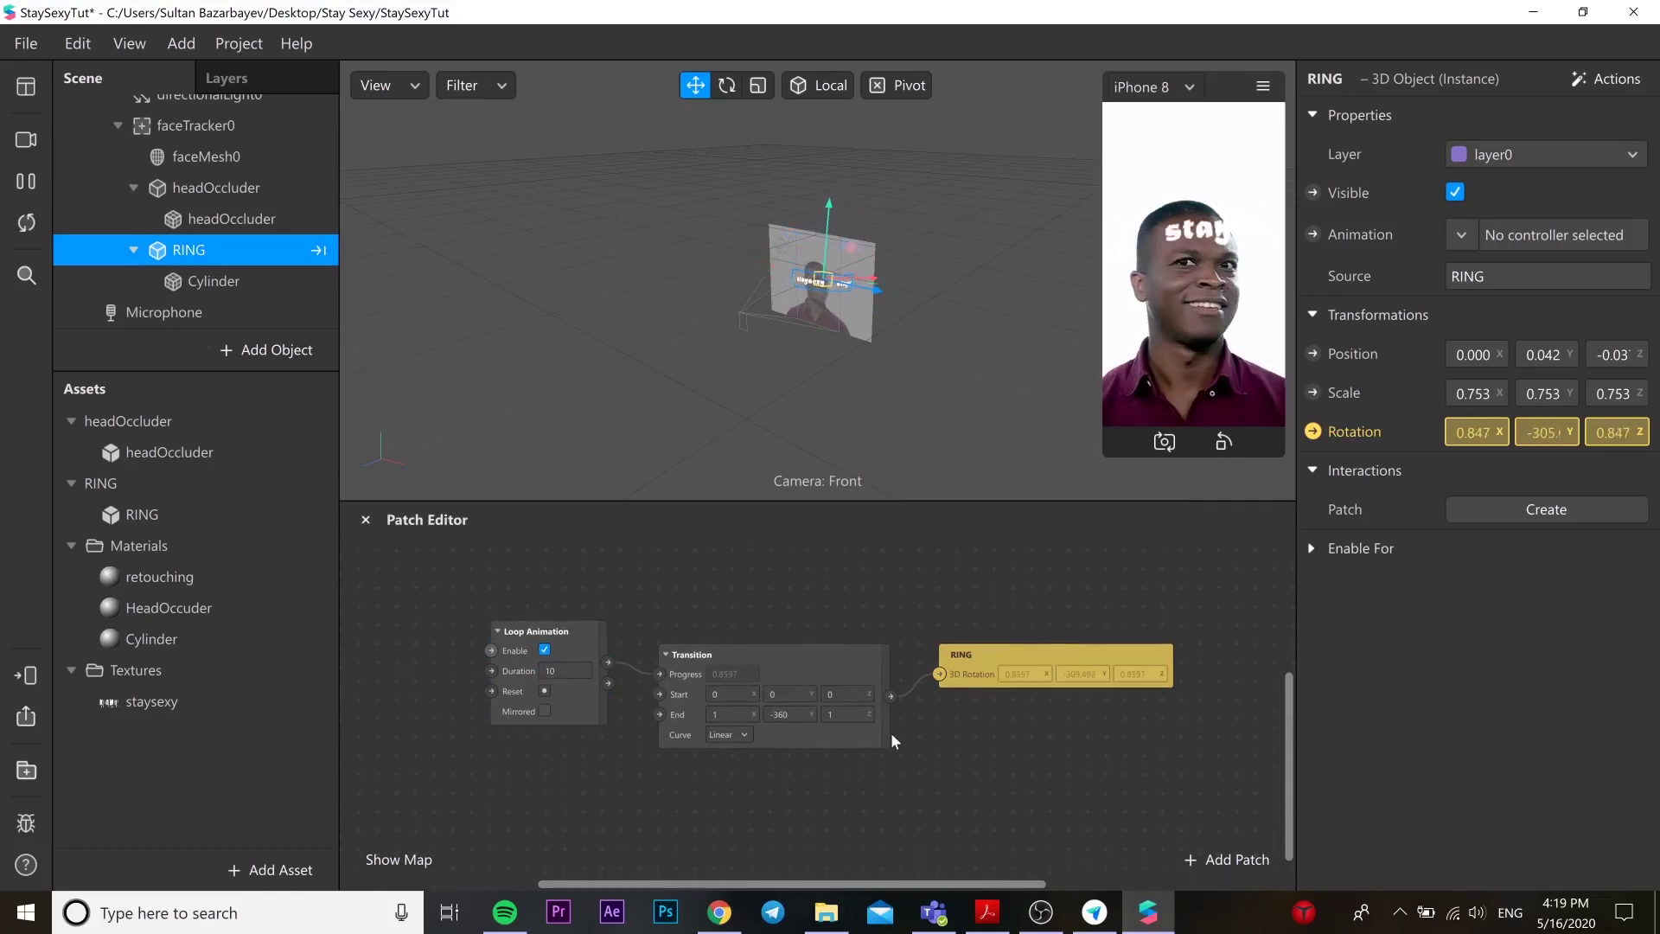
scroll(891, 734, down, 2)
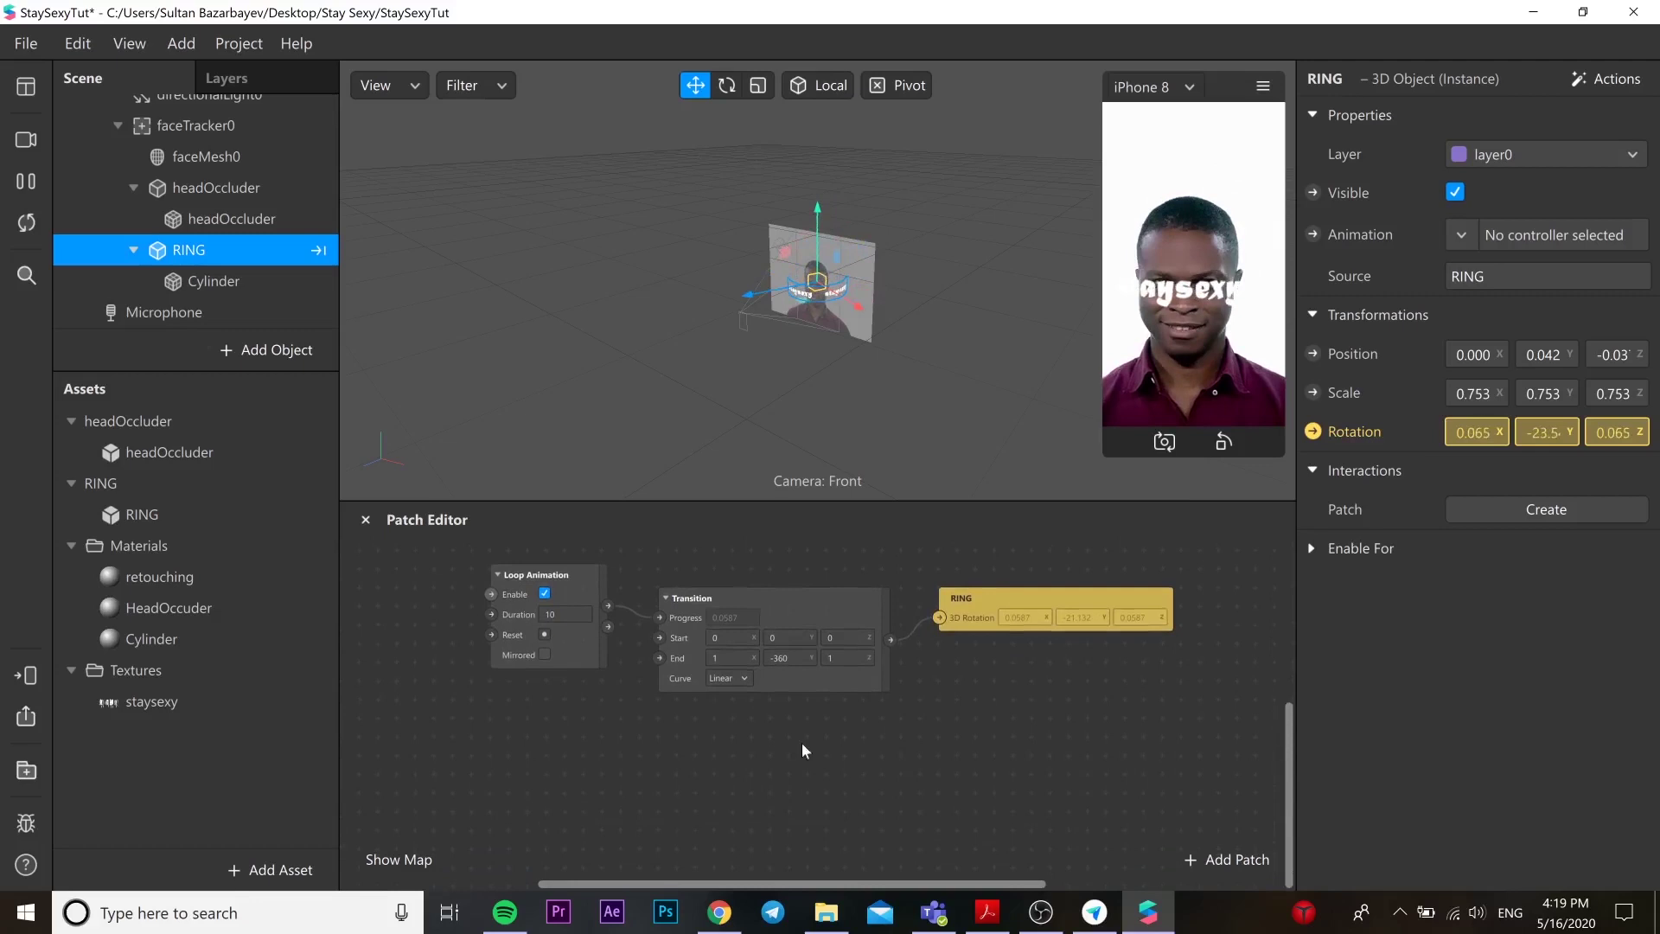
Add a Screen Tap patch to the Patch Editor
right_click(478, 741)
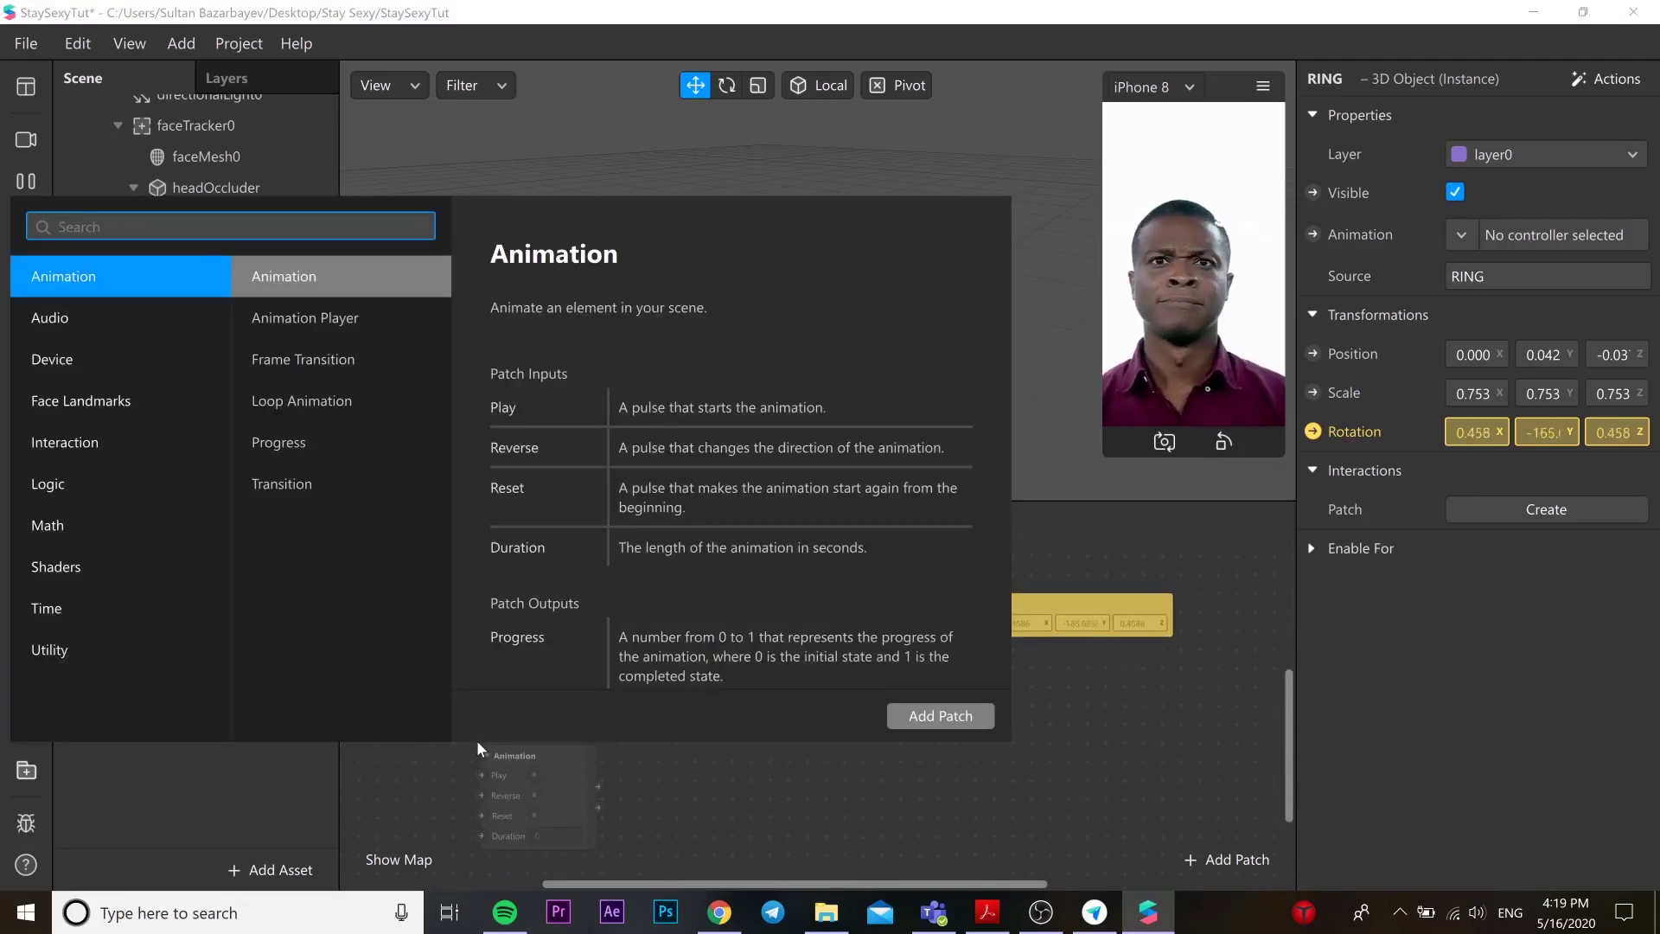
text(screen)
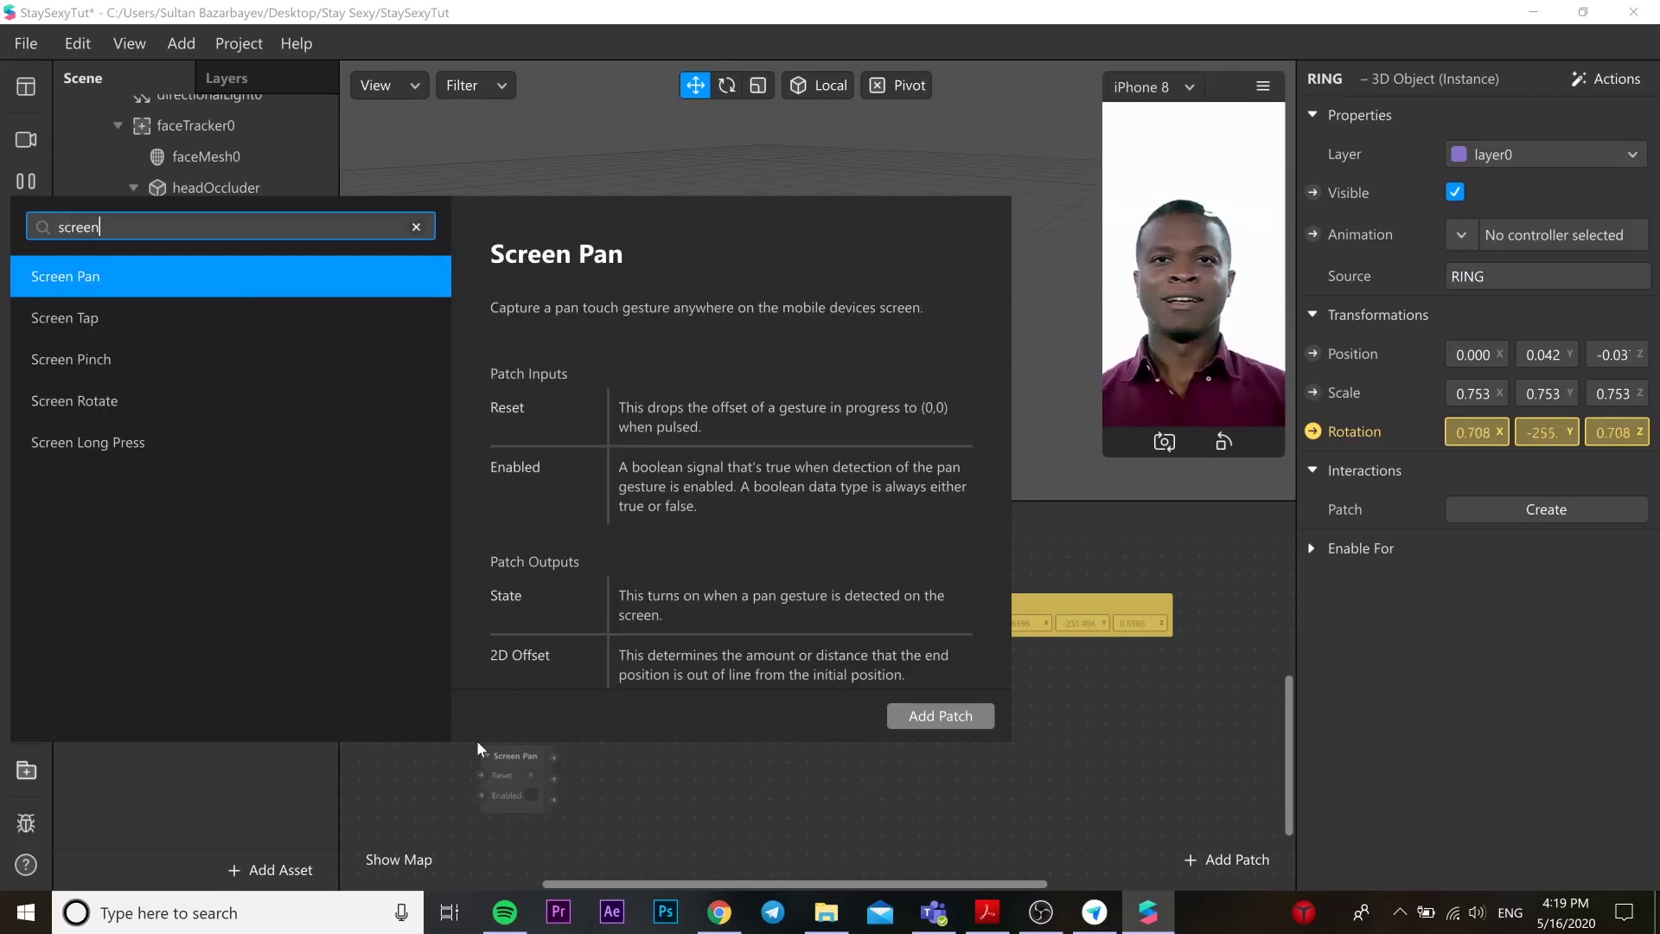
key(Down)
key(Return)
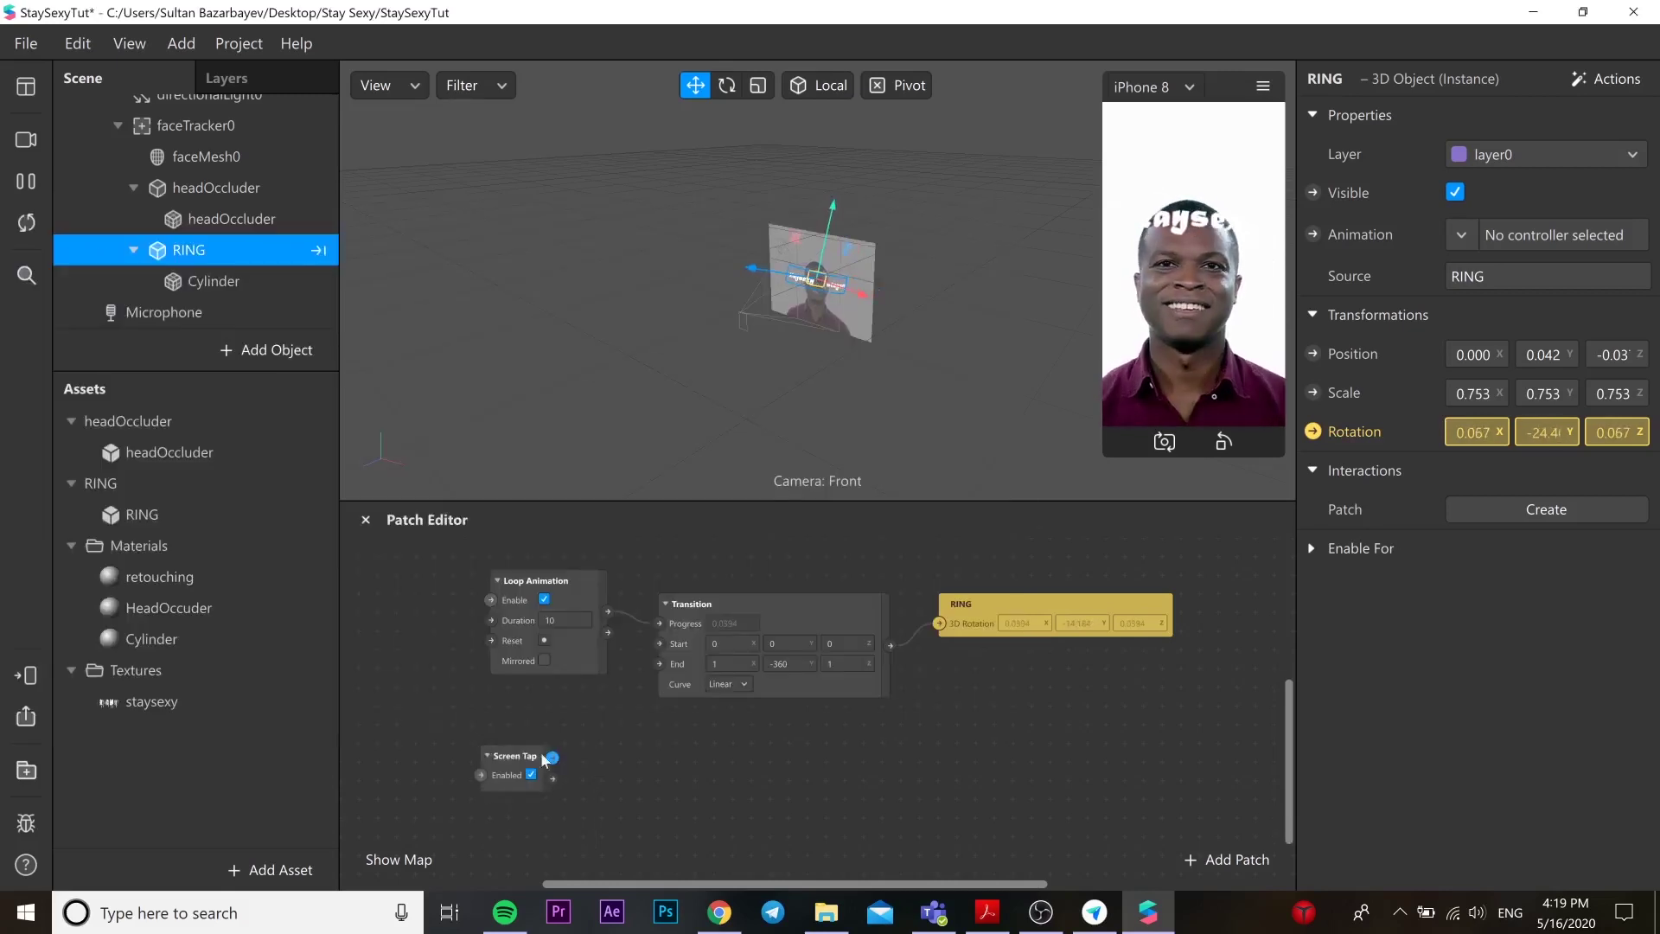
Add a Counter patch and wire its Count output into a new Option Picker
right_click(594, 769)
text(count)
key(Return)
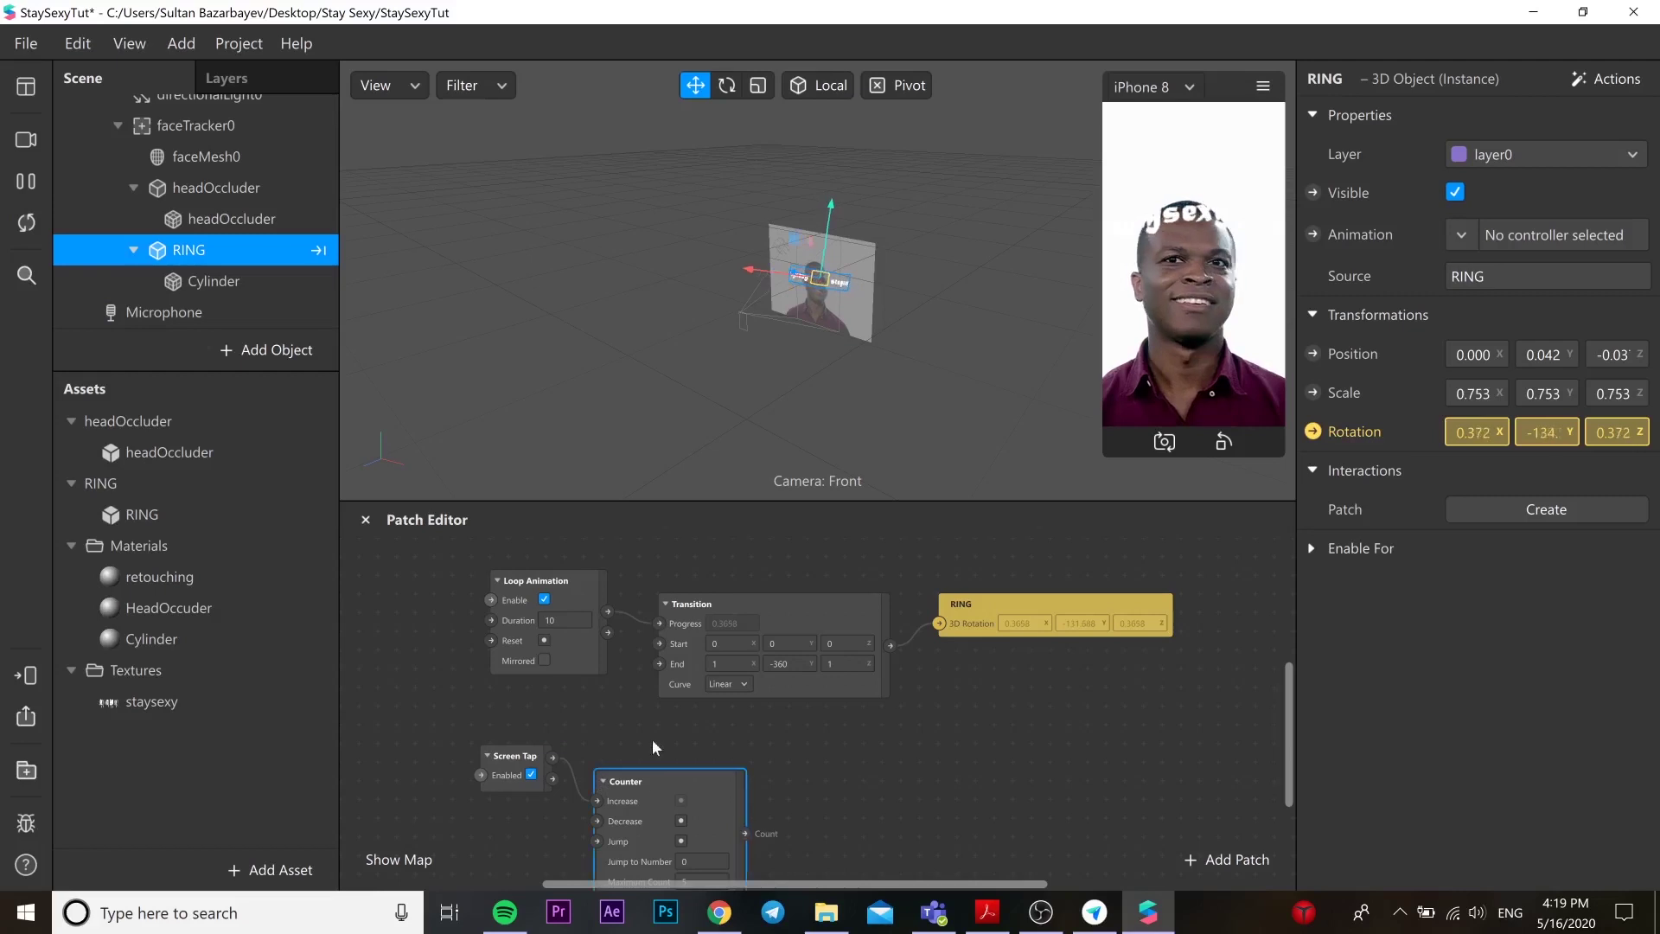
drag(755, 781, 816, 775)
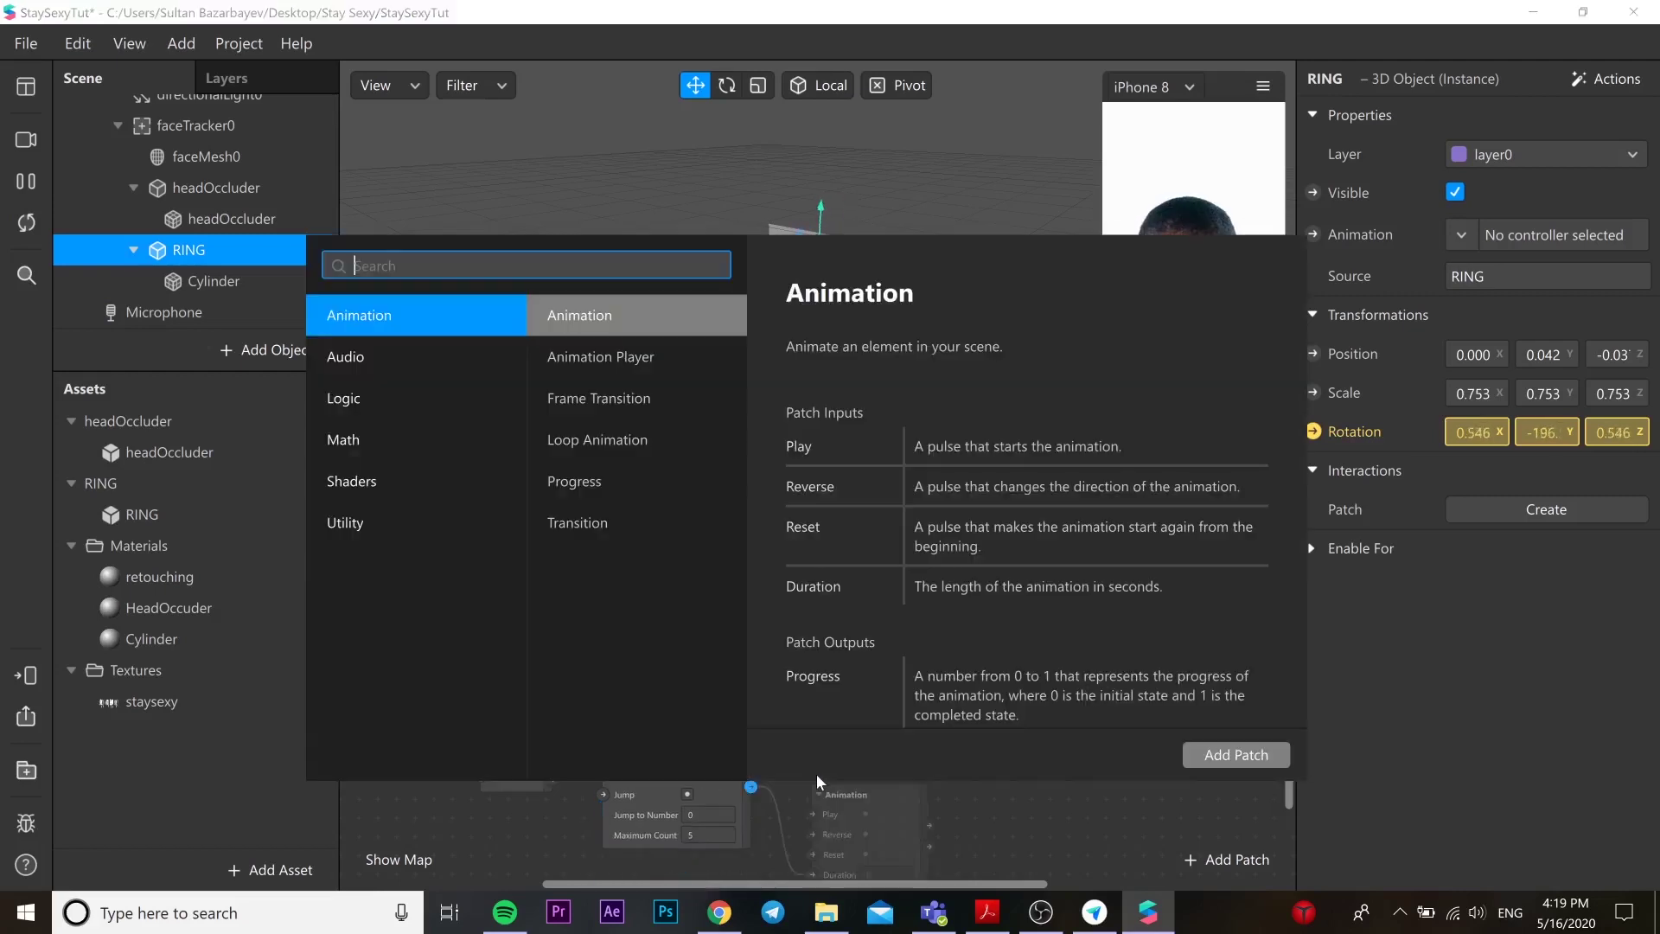
text(option)
key(Return)
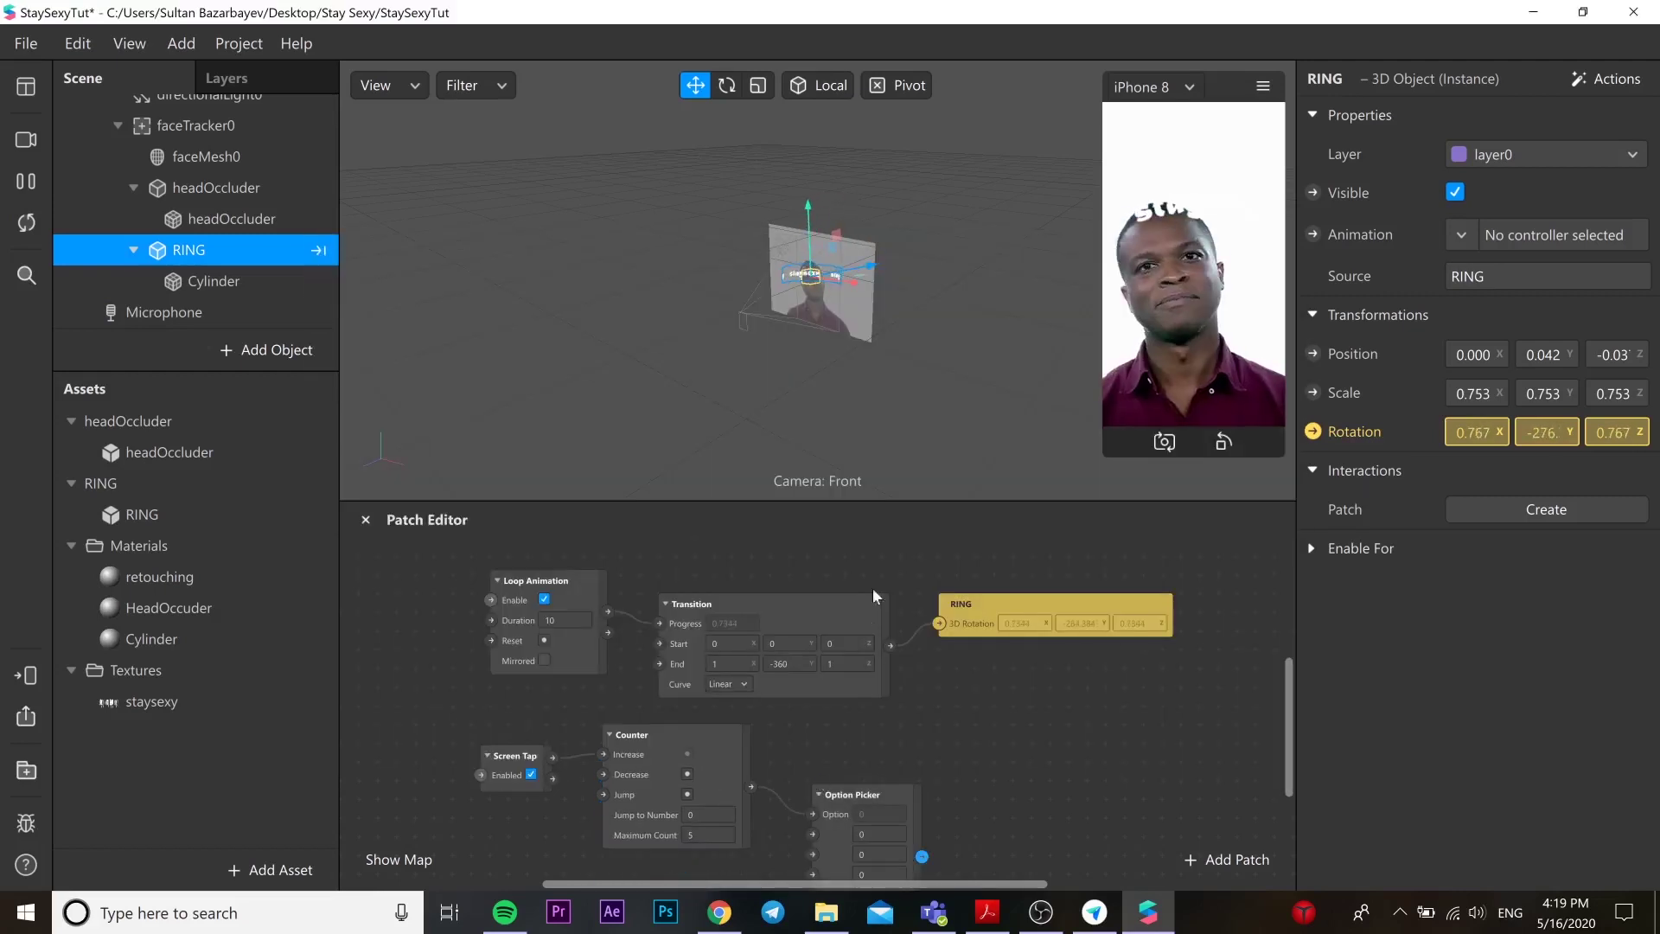
drag(842, 797, 857, 738)
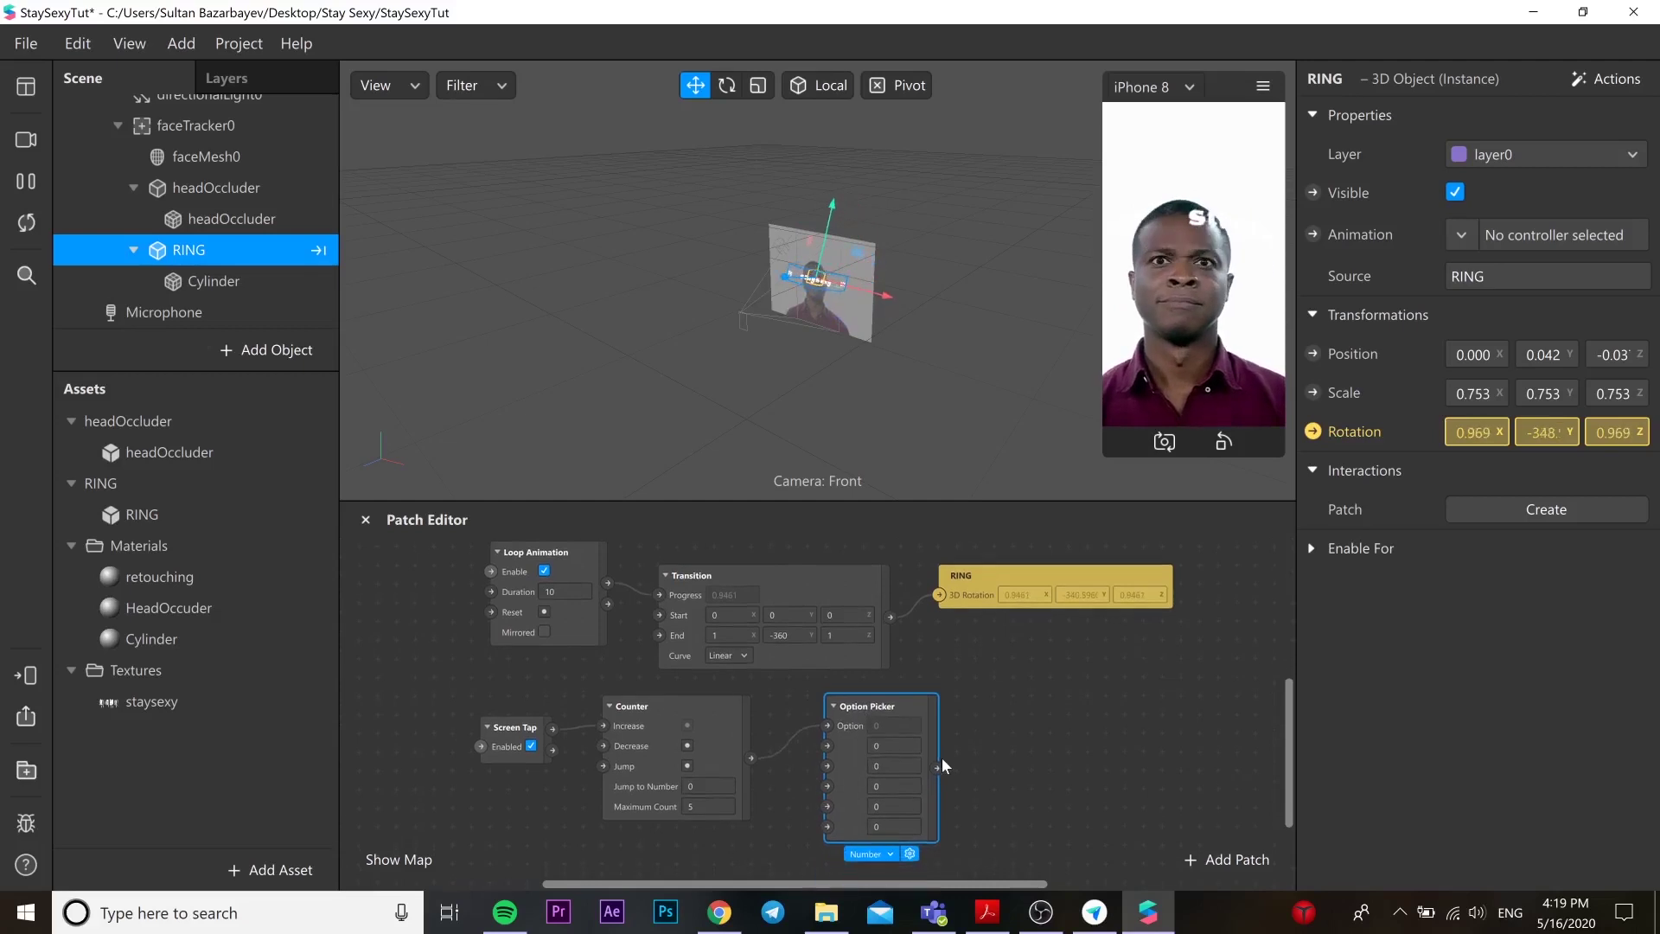
scroll(942, 757, down, 2)
Make the Option Picker hold colours, with dark red first and purple second
click(886, 758)
click(892, 650)
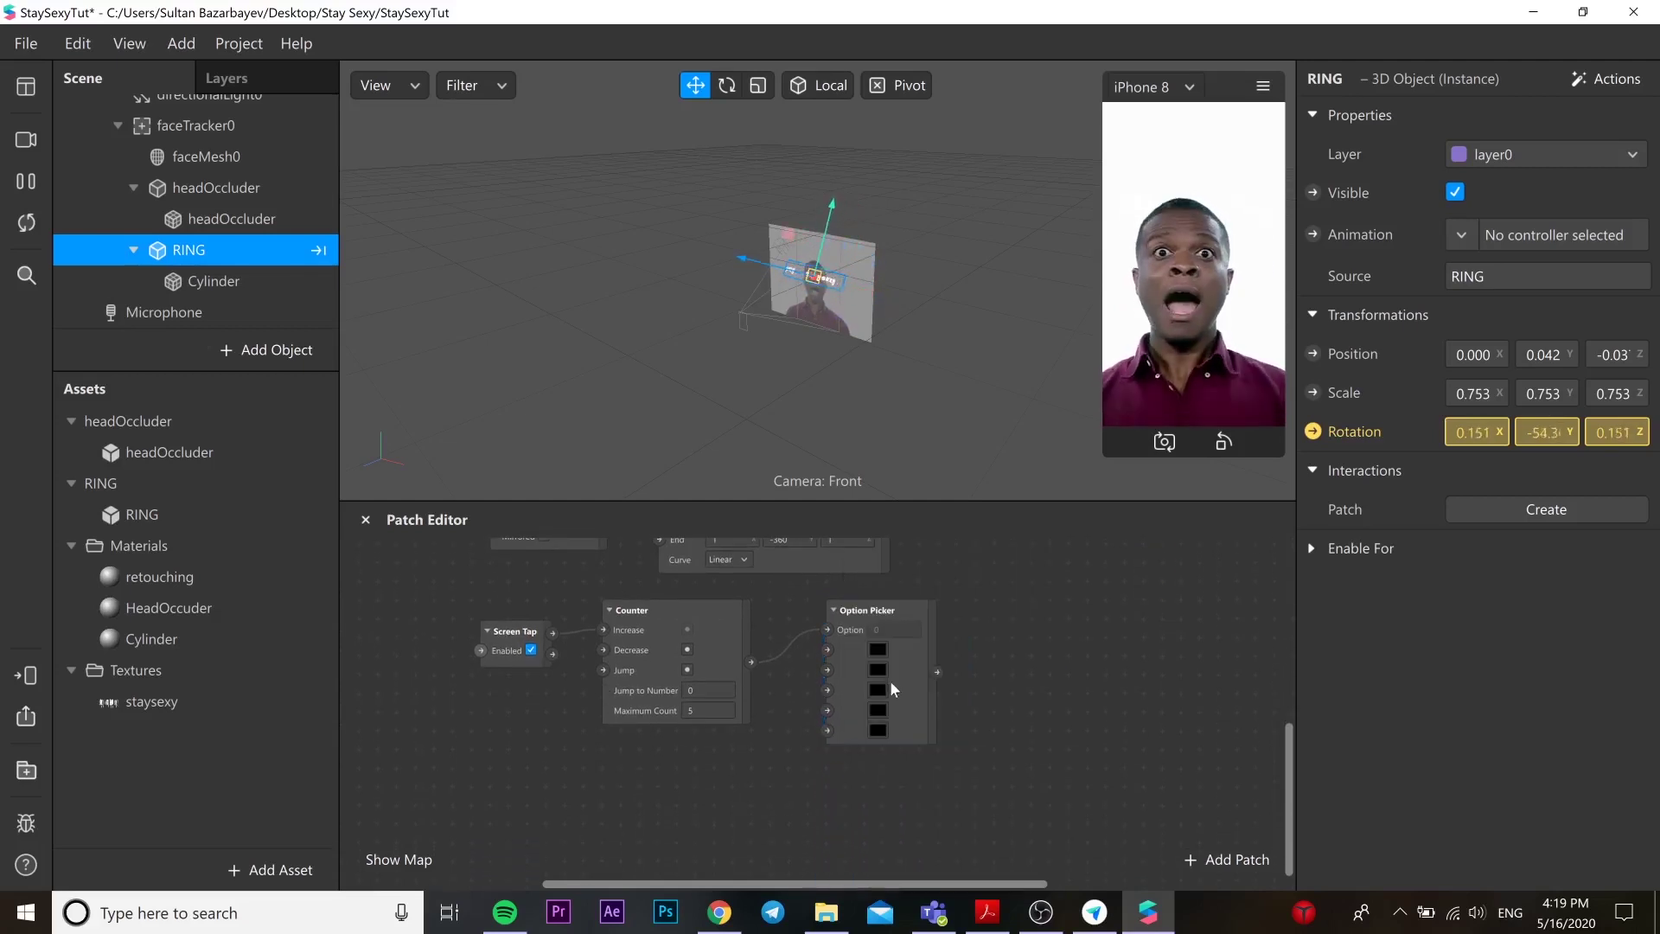
click(879, 647)
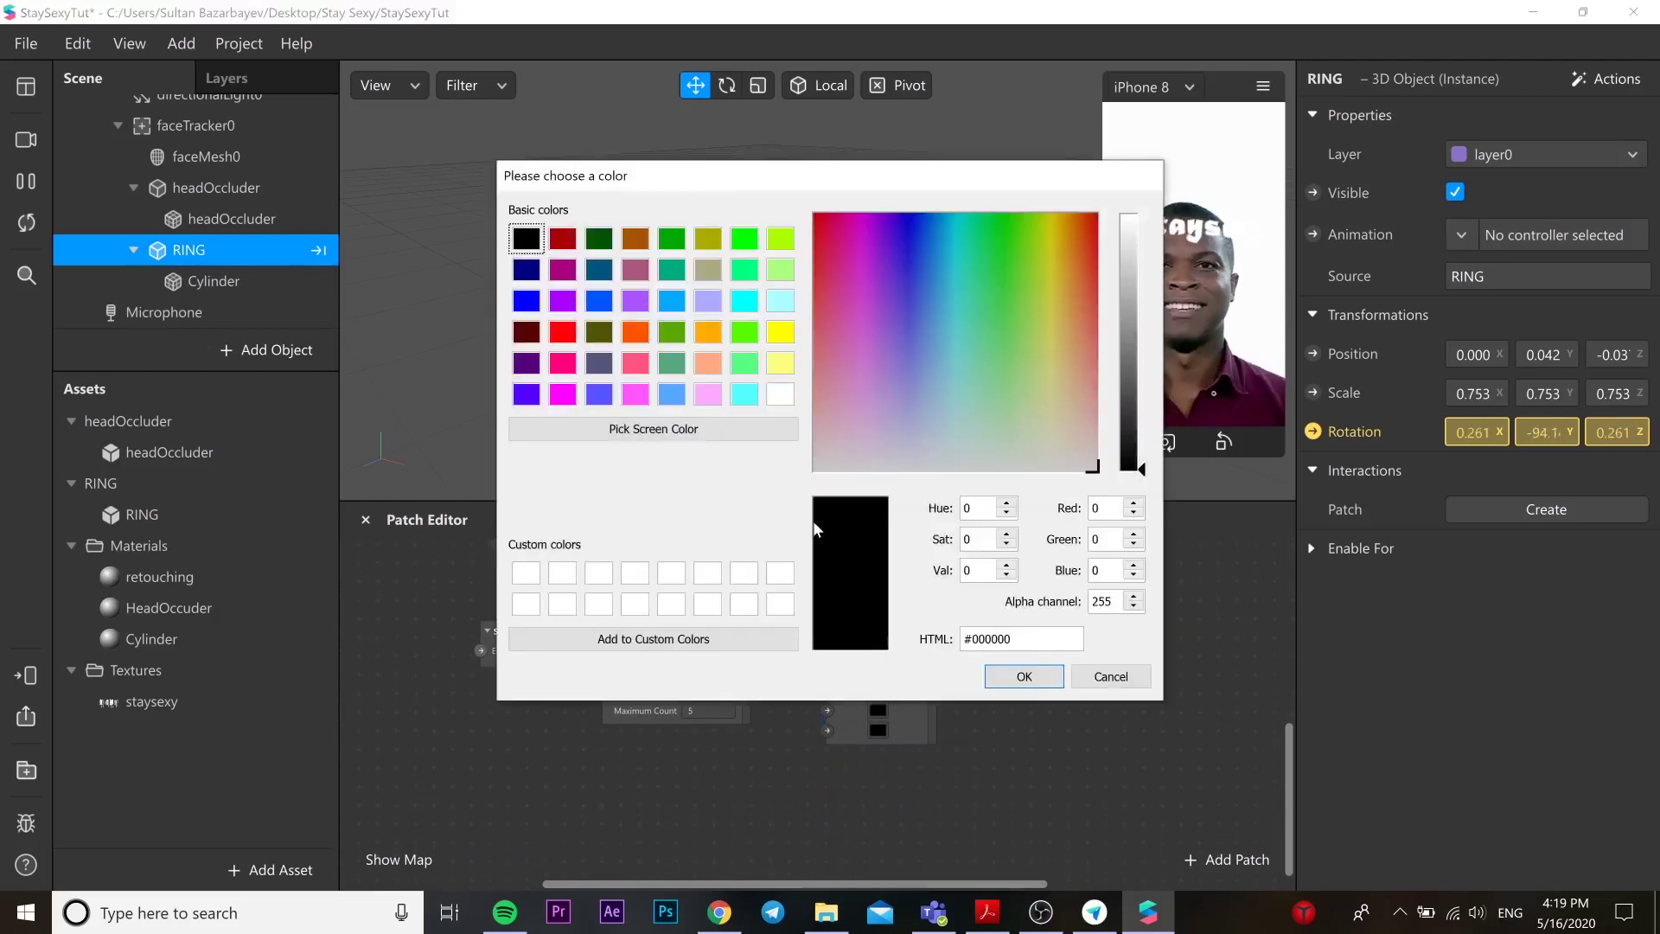
click(563, 240)
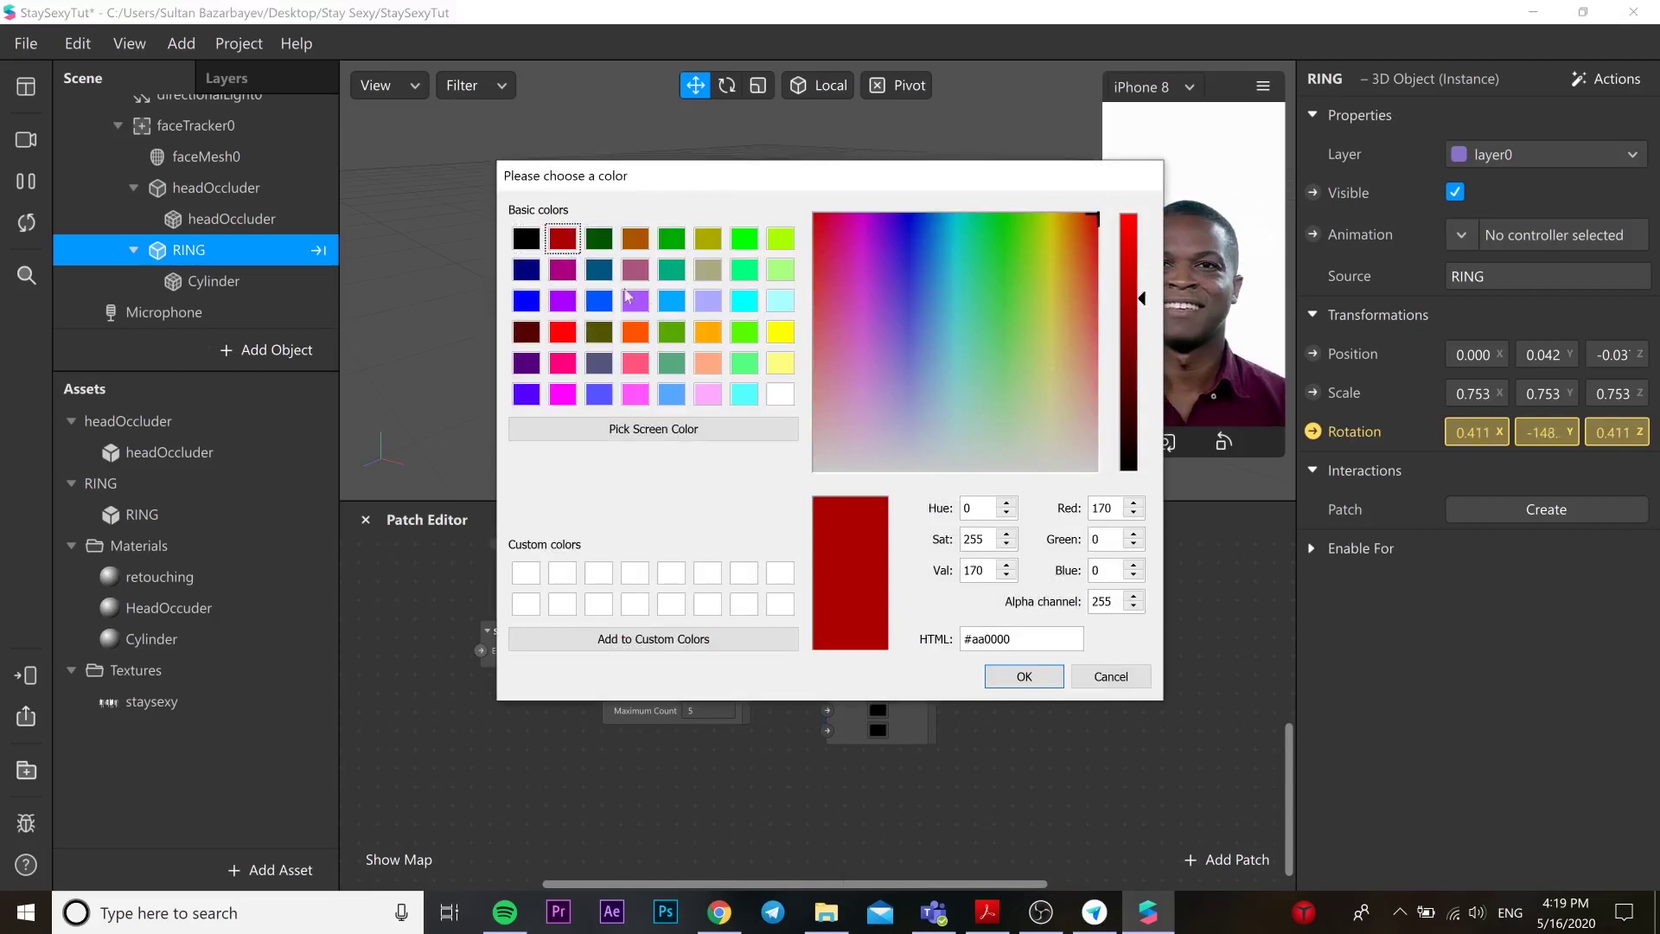
click(1029, 682)
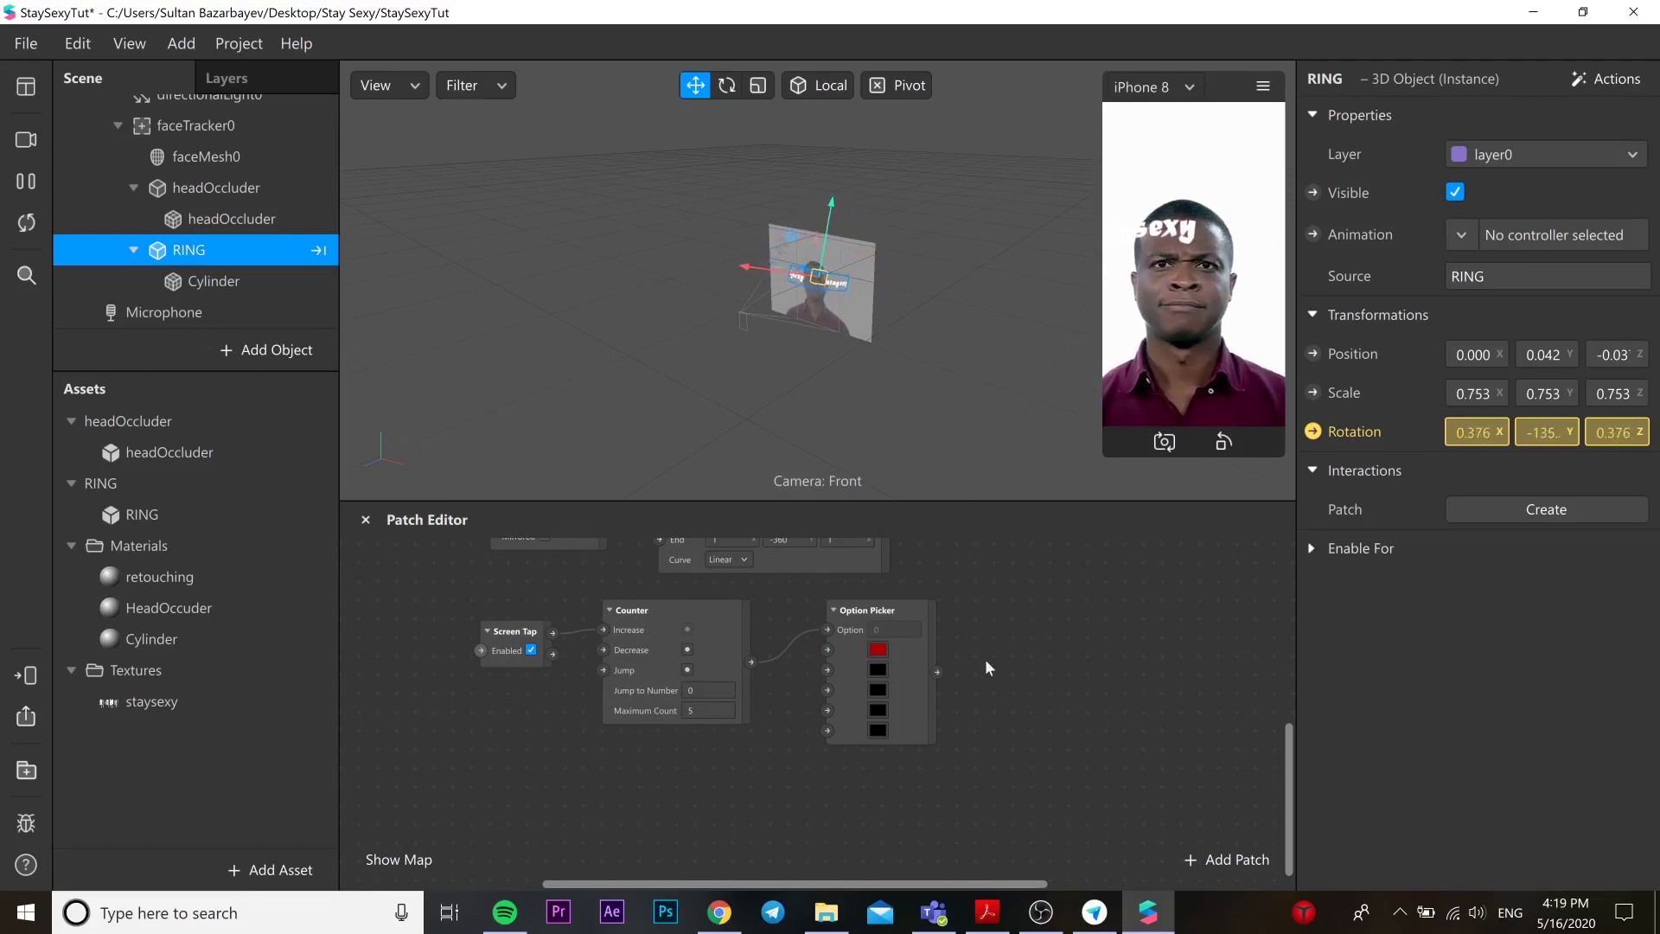
click(876, 668)
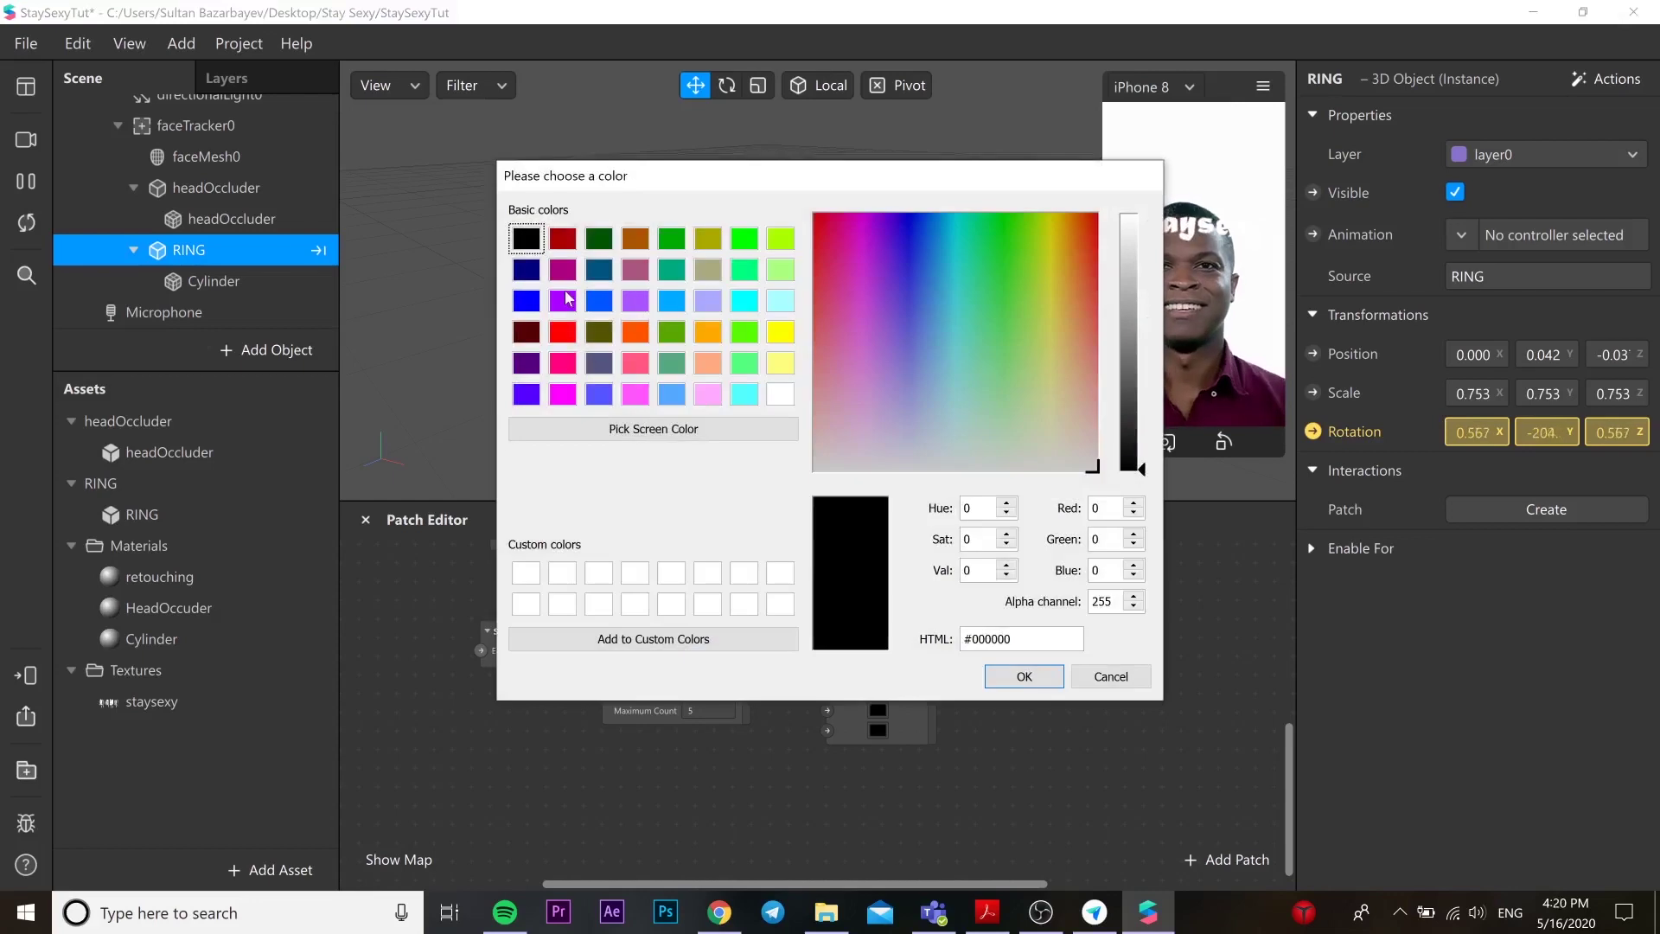
click(563, 300)
click(1025, 678)
Set the third, fourth and fifth options to orange, lavender and spring green
click(877, 689)
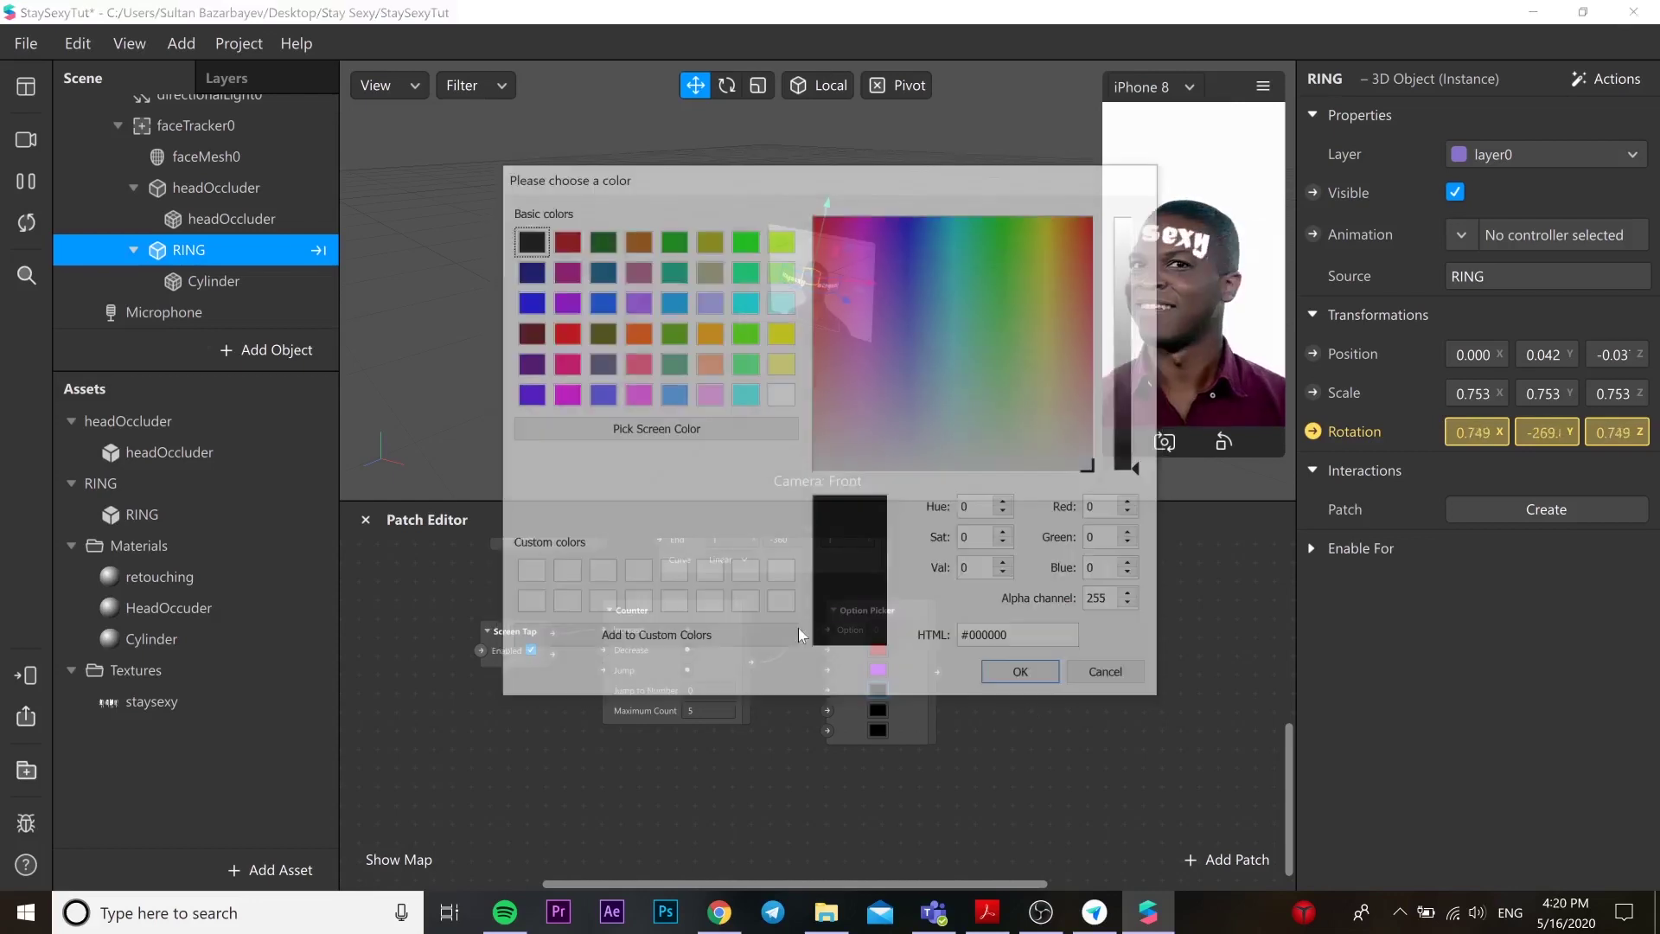
click(635, 332)
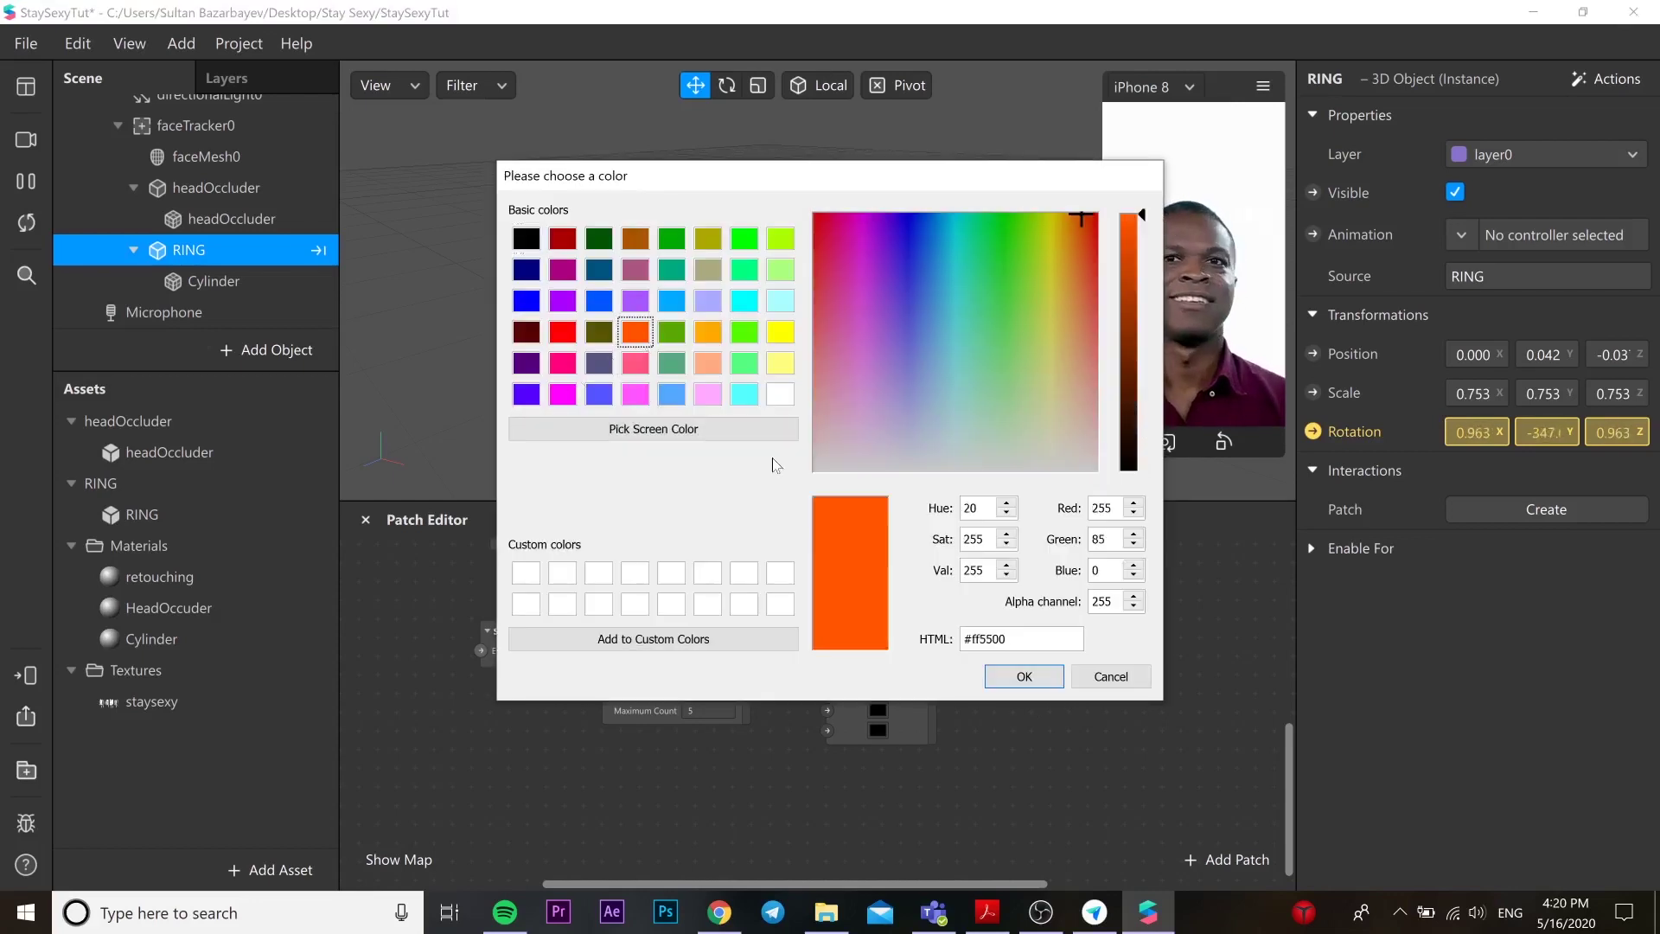
click(1005, 674)
click(878, 711)
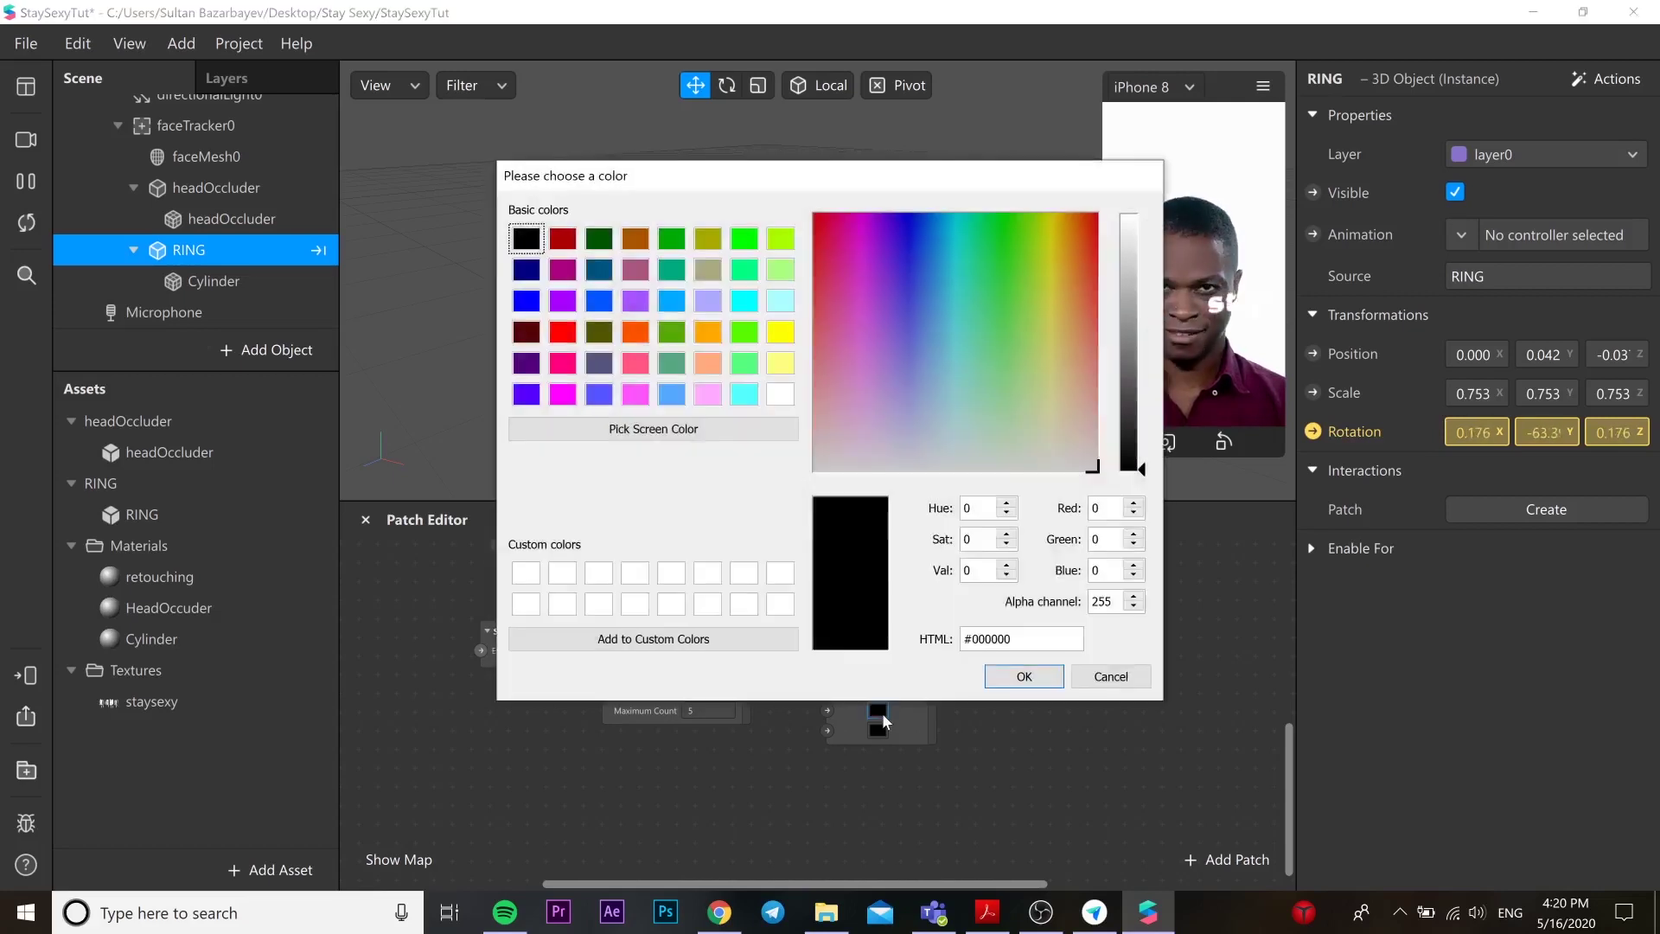
click(702, 302)
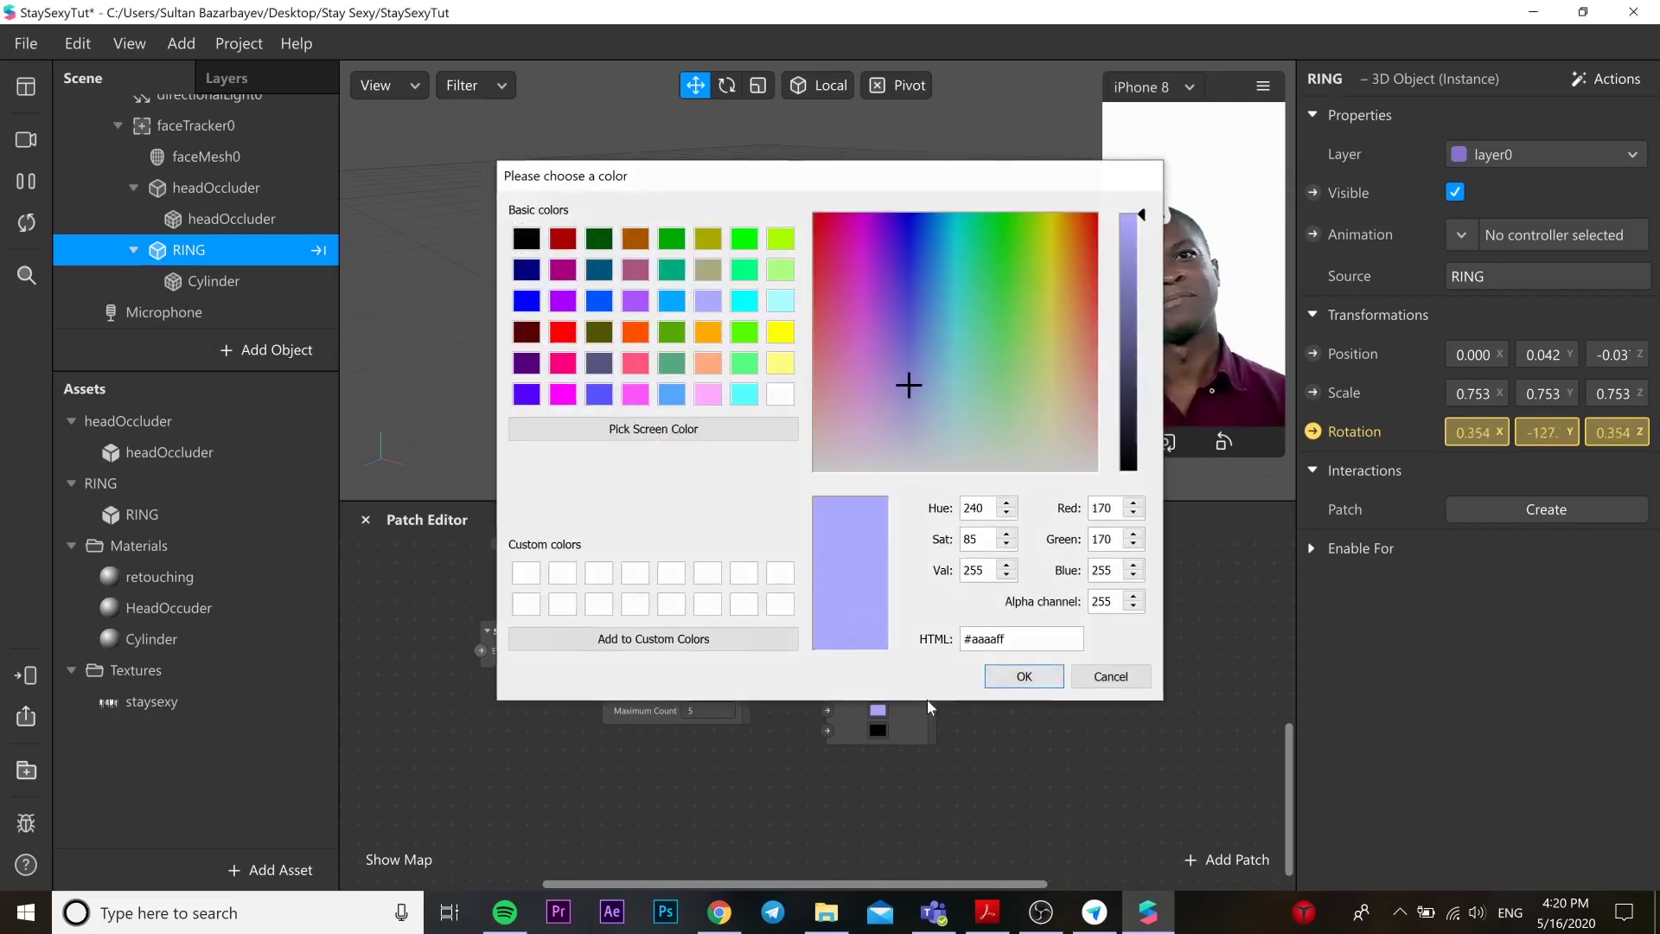
click(1027, 678)
click(878, 730)
click(745, 273)
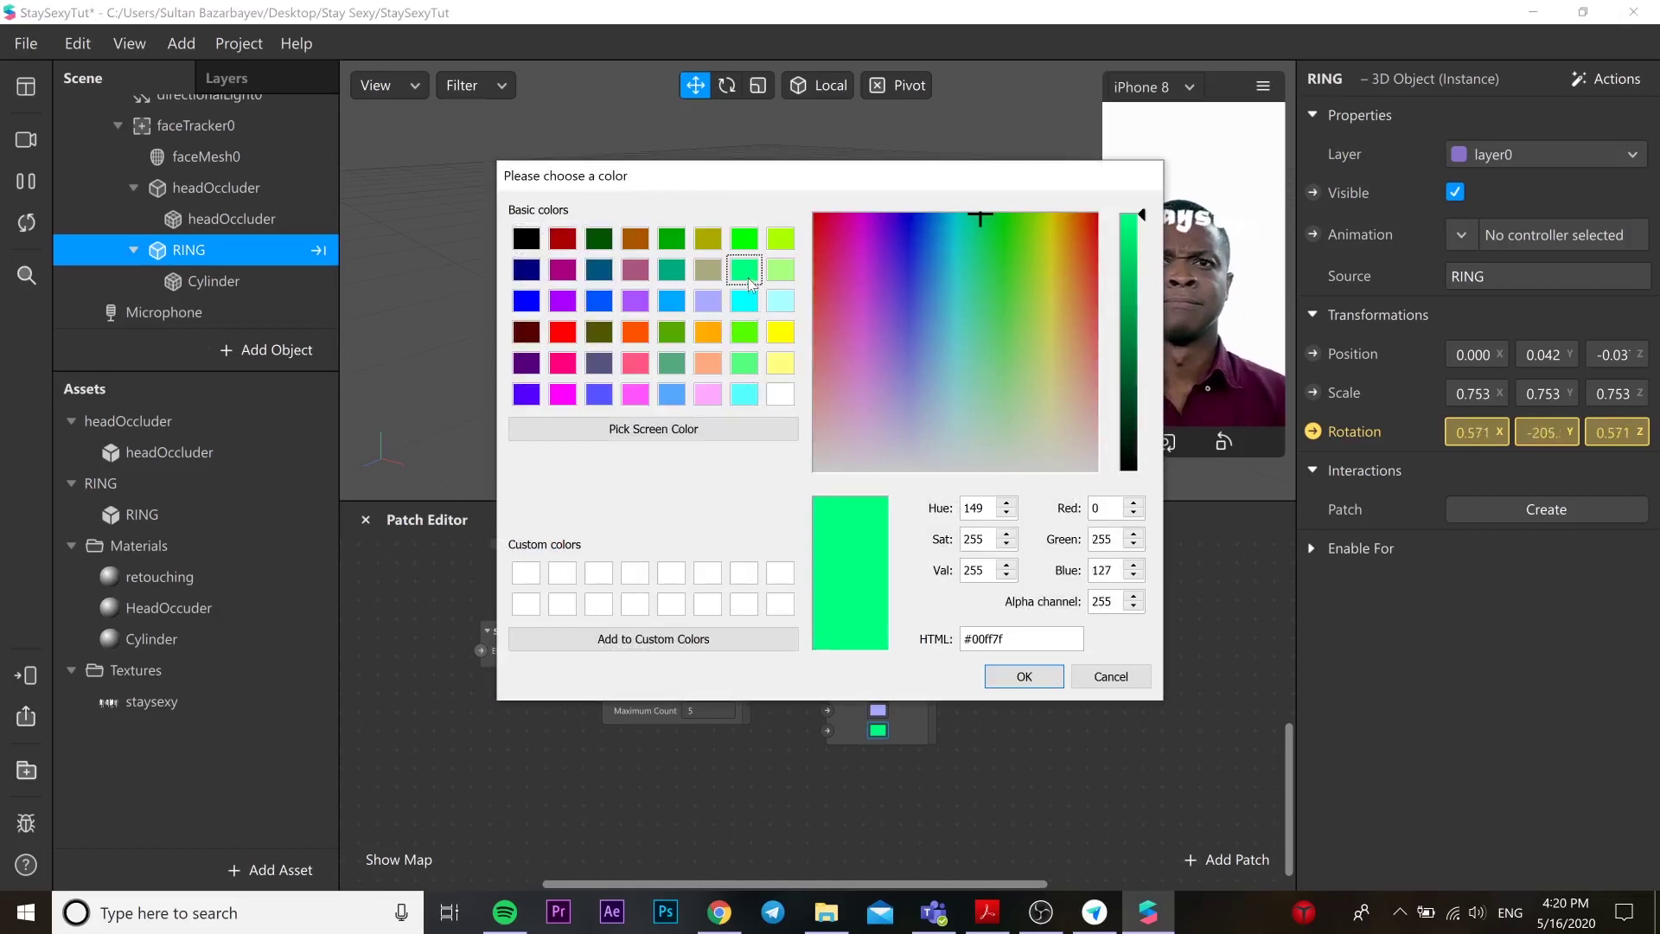
click(1006, 670)
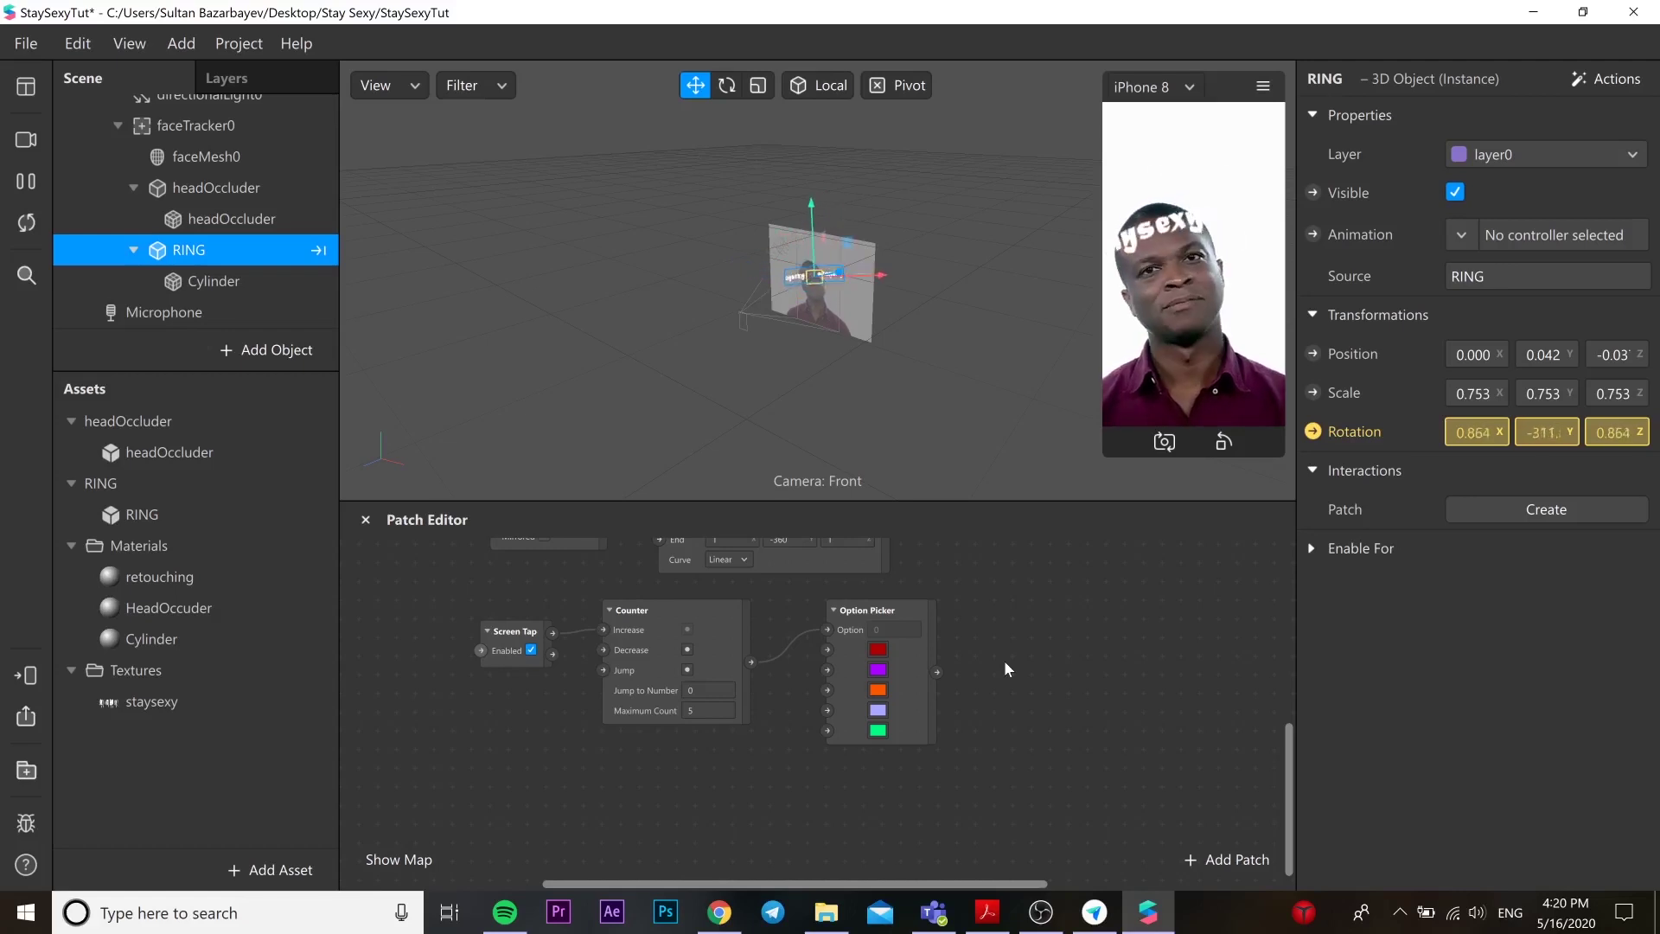
Feed the Option Picker's colour into the Cylinder material's Diffuse Texture and enable Simulate Touch
click(197, 638)
click(1334, 274)
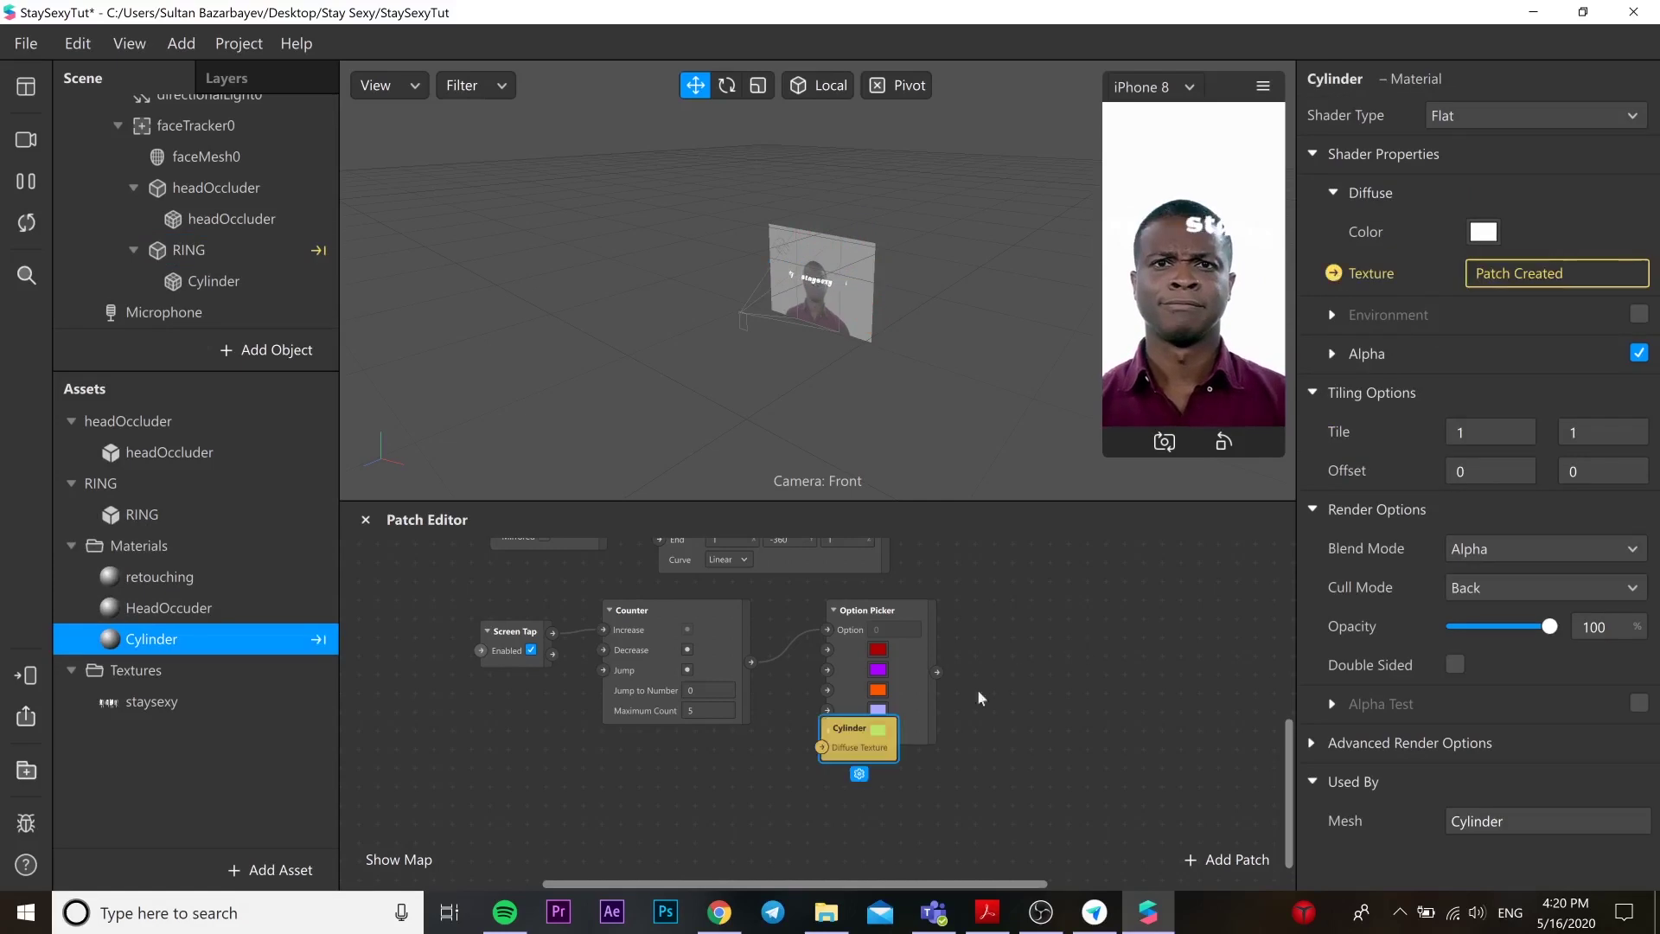
drag(859, 737, 1052, 658)
drag(937, 672, 1015, 673)
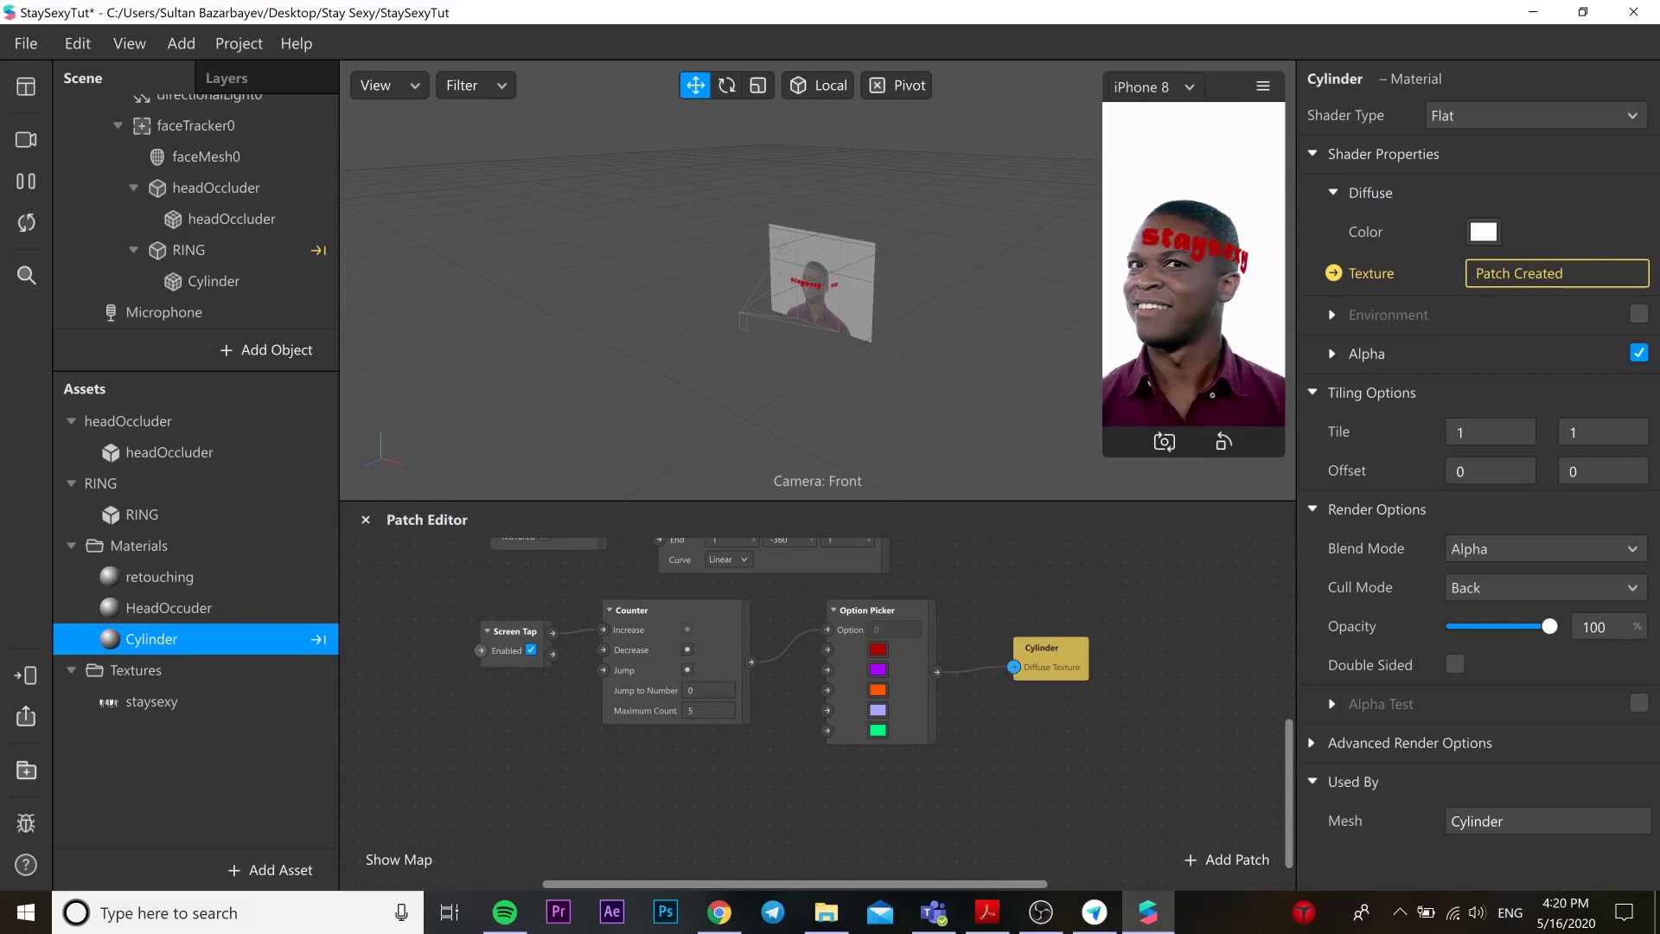
click(1263, 86)
click(1289, 132)
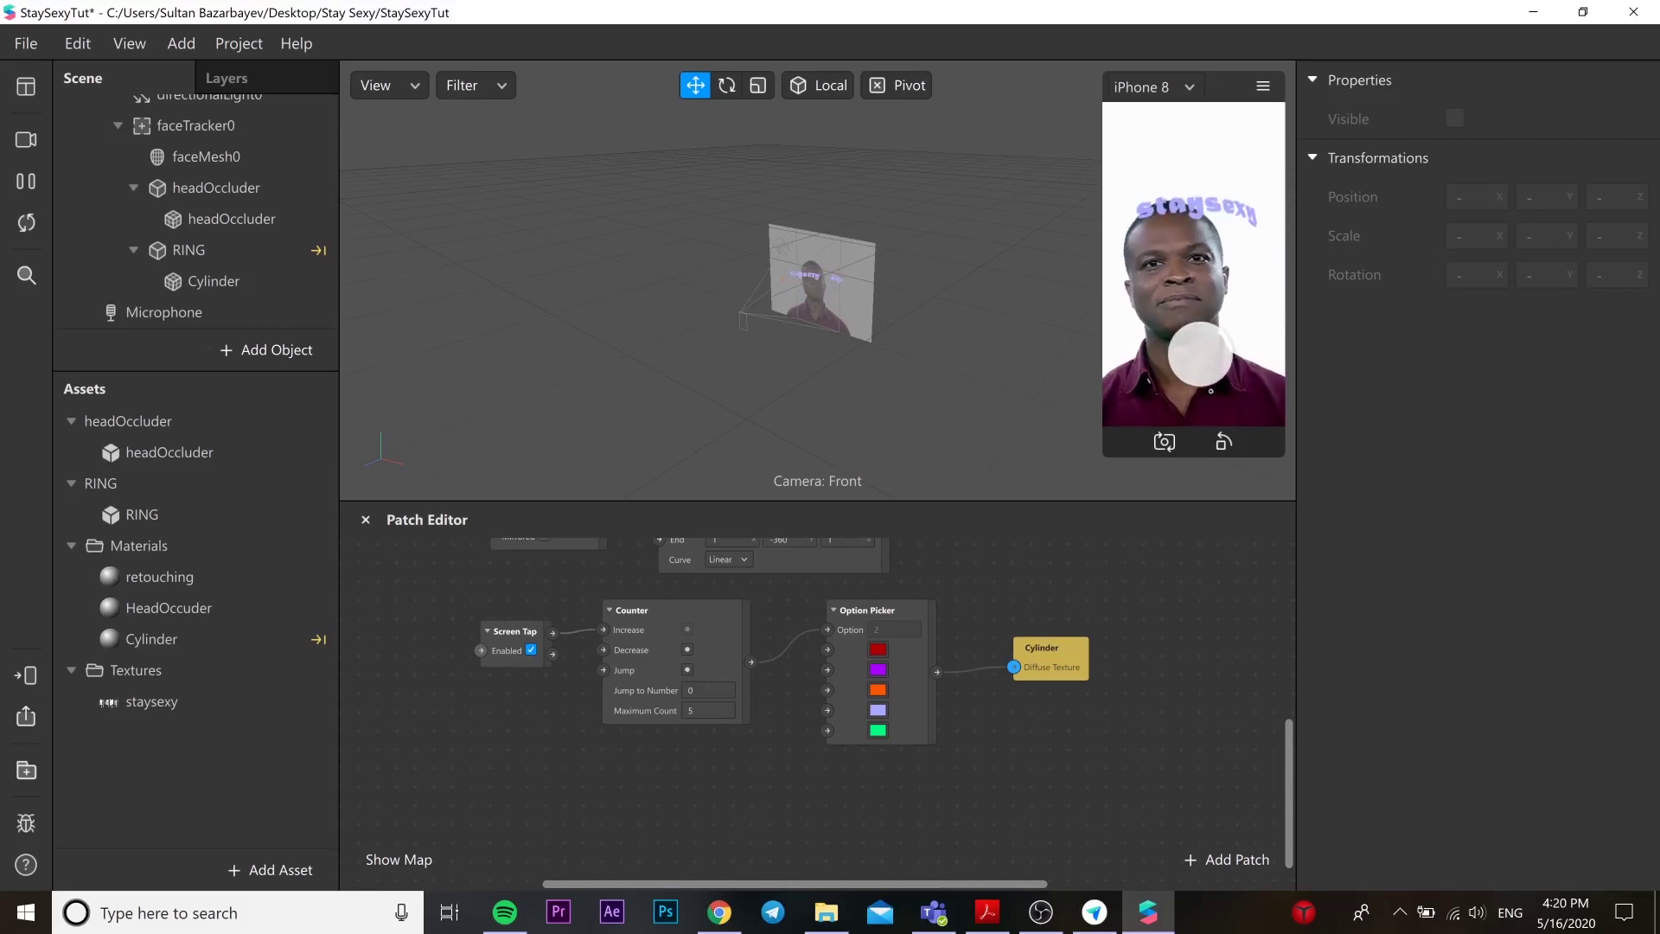
Pause playback, add a Loop Animation patch, and reconnect the Option Picker to Cylinder's Diffuse Texture
click(26, 180)
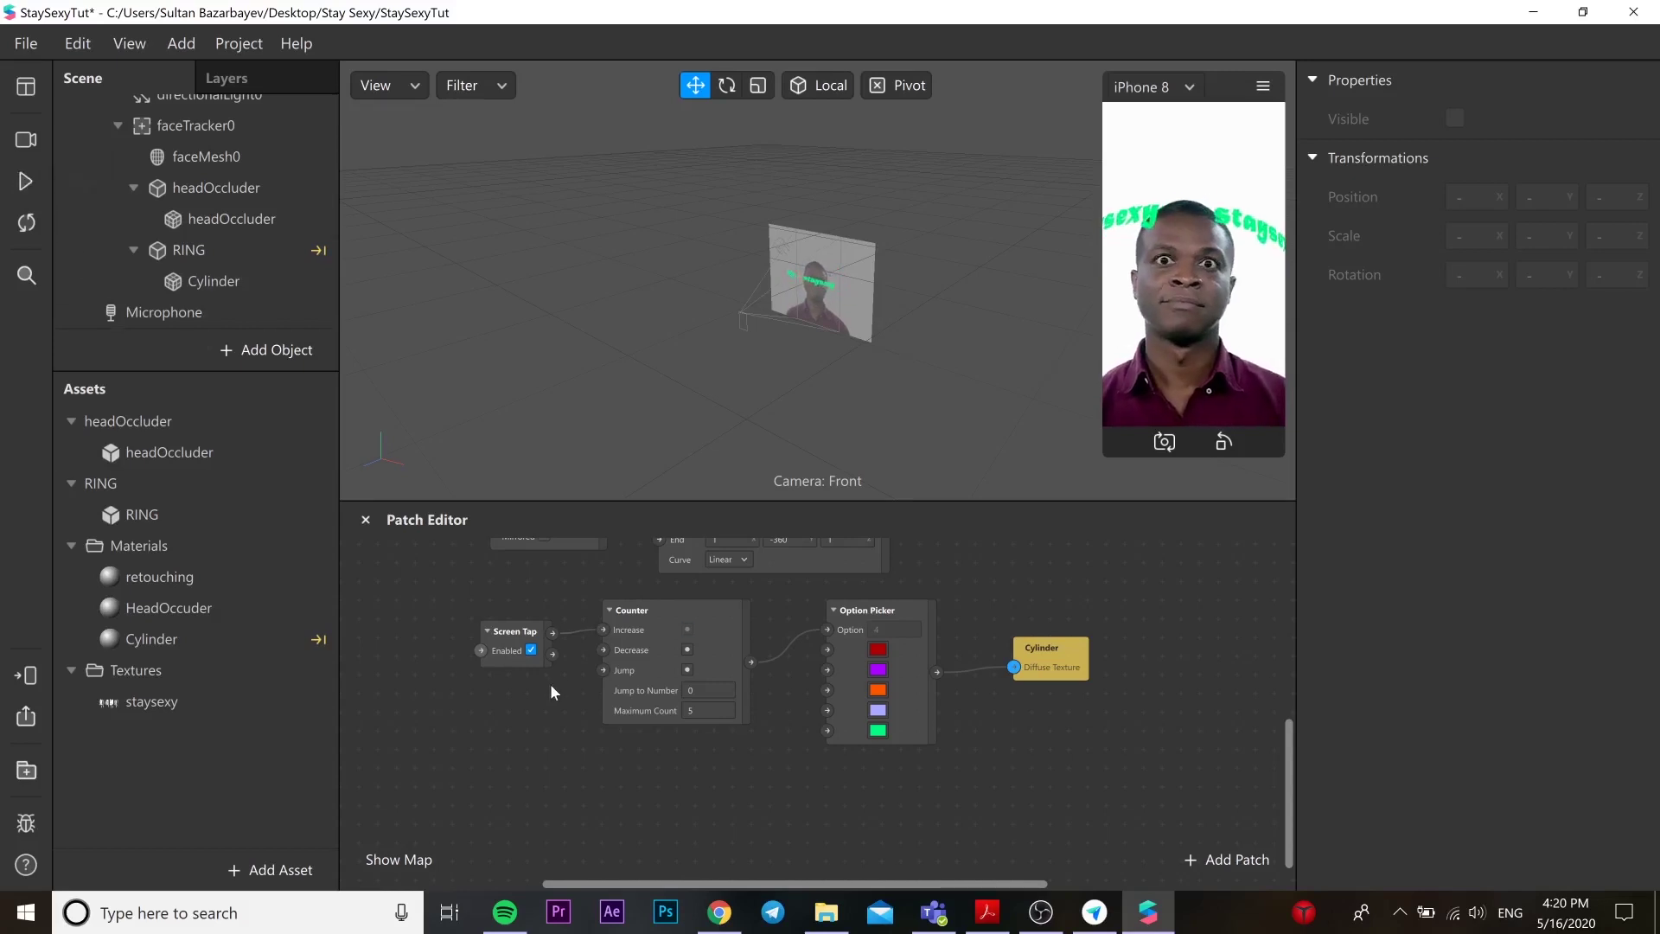
scroll(550, 683, down, 1)
double_click(509, 755)
text(loo)
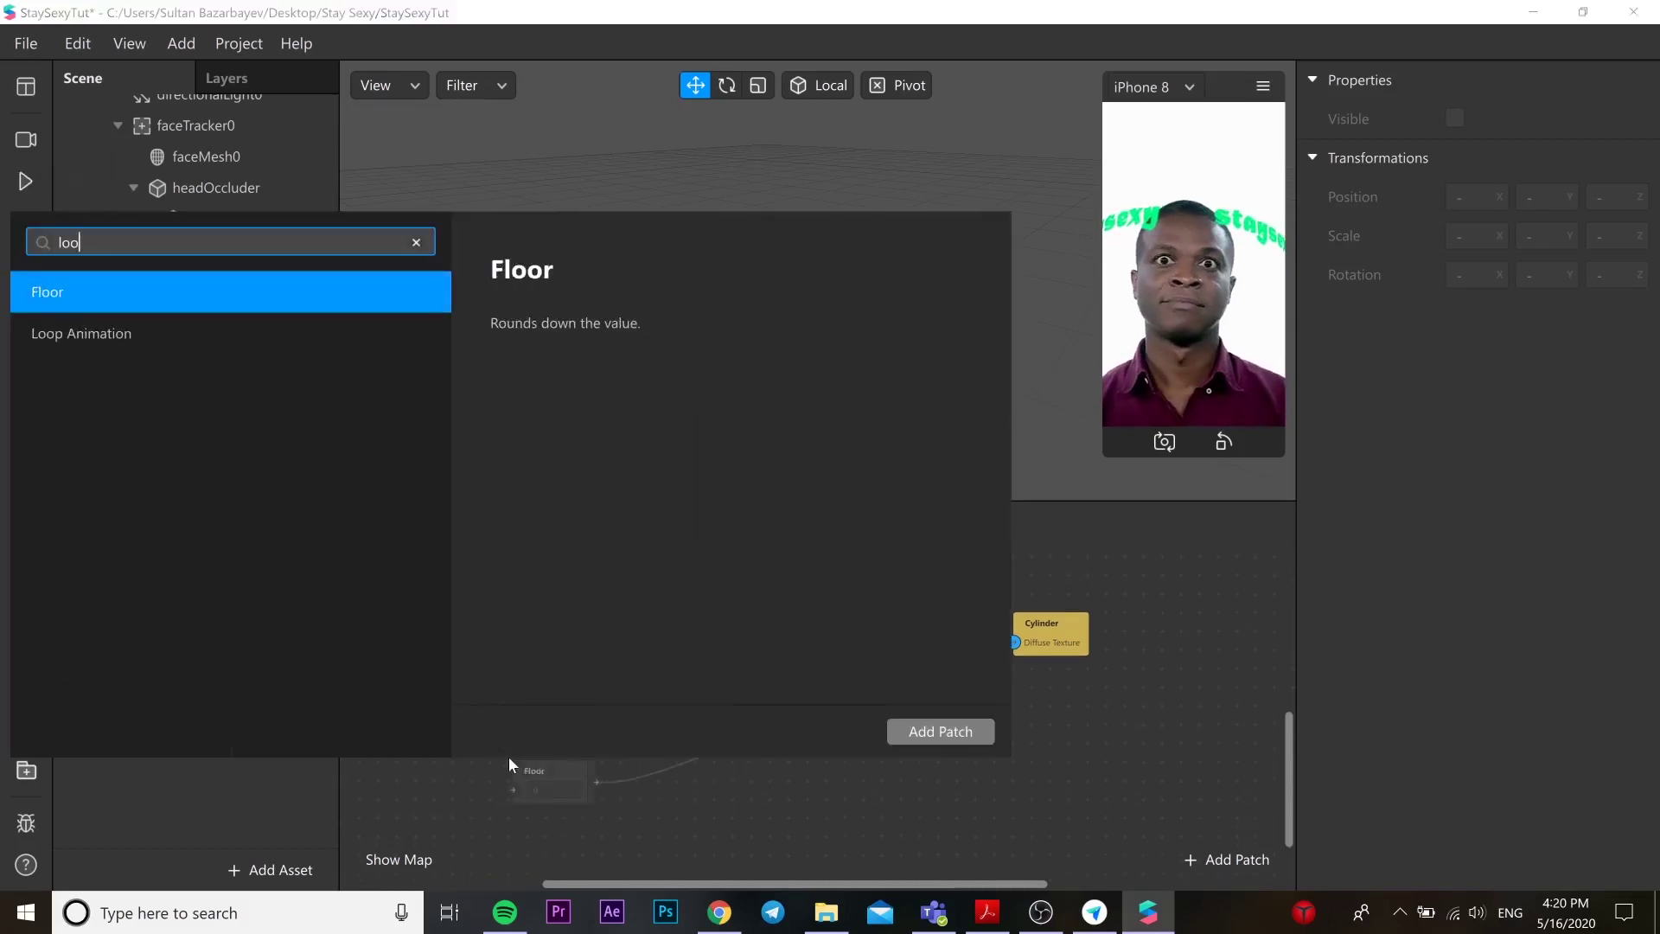
key(Down)
key(Return)
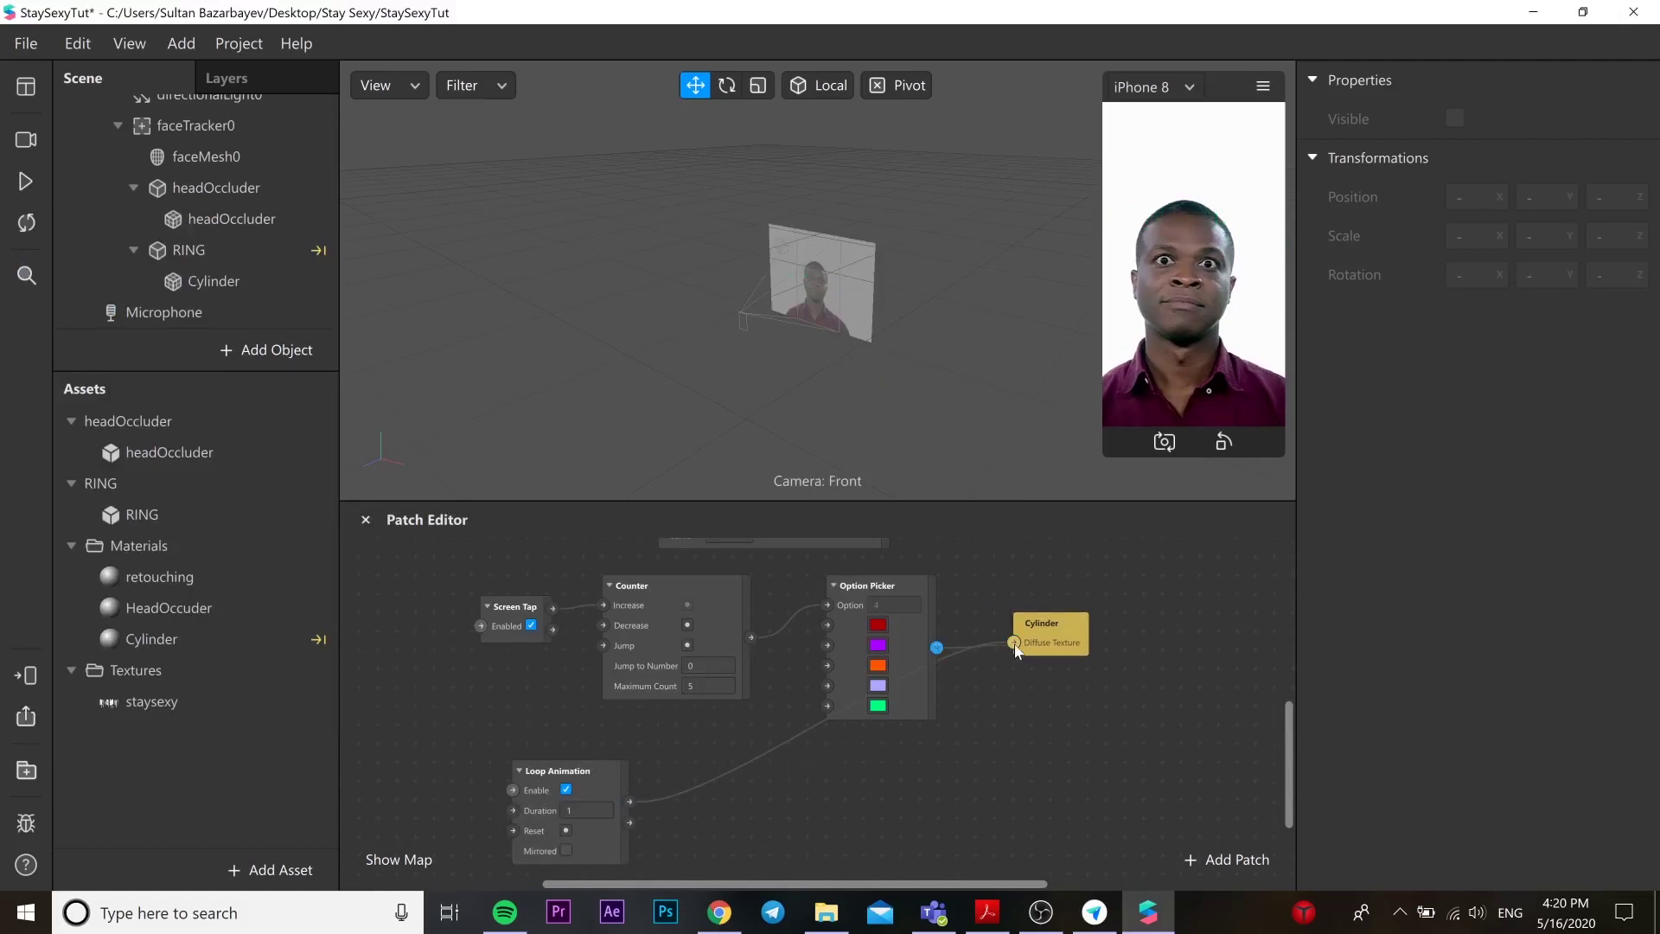
drag(1016, 650, 1014, 644)
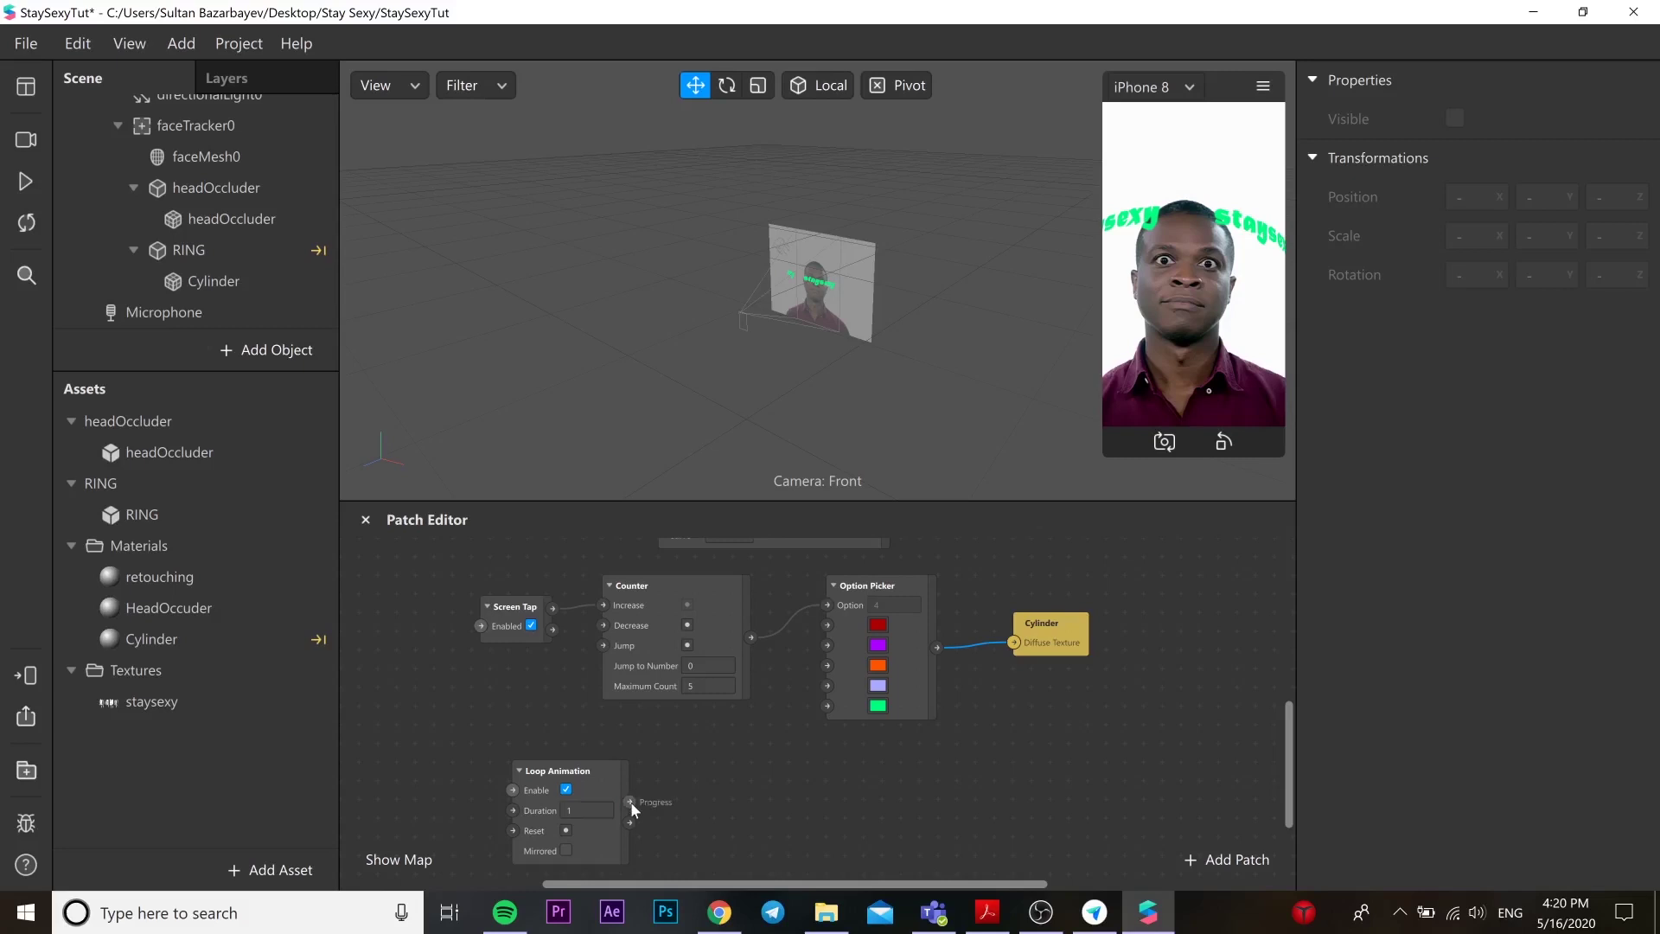
Add a Transition patch fed by Loop Animation's Progress and place it beside it
drag(630, 802, 706, 793)
text(transi)
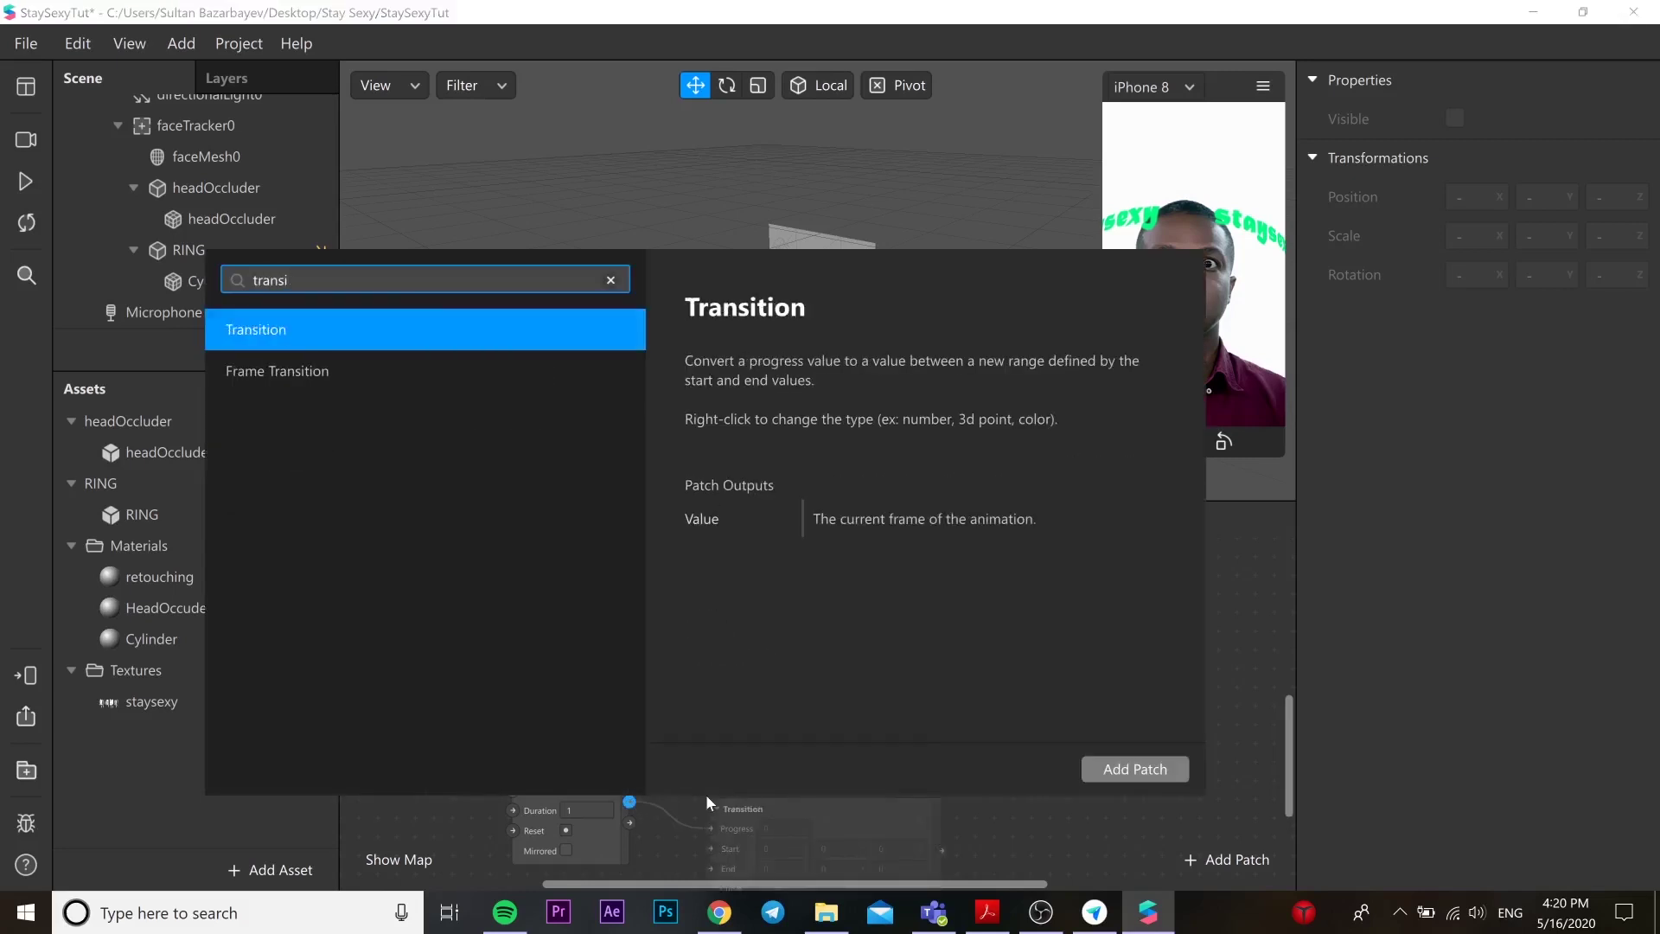
key(Return)
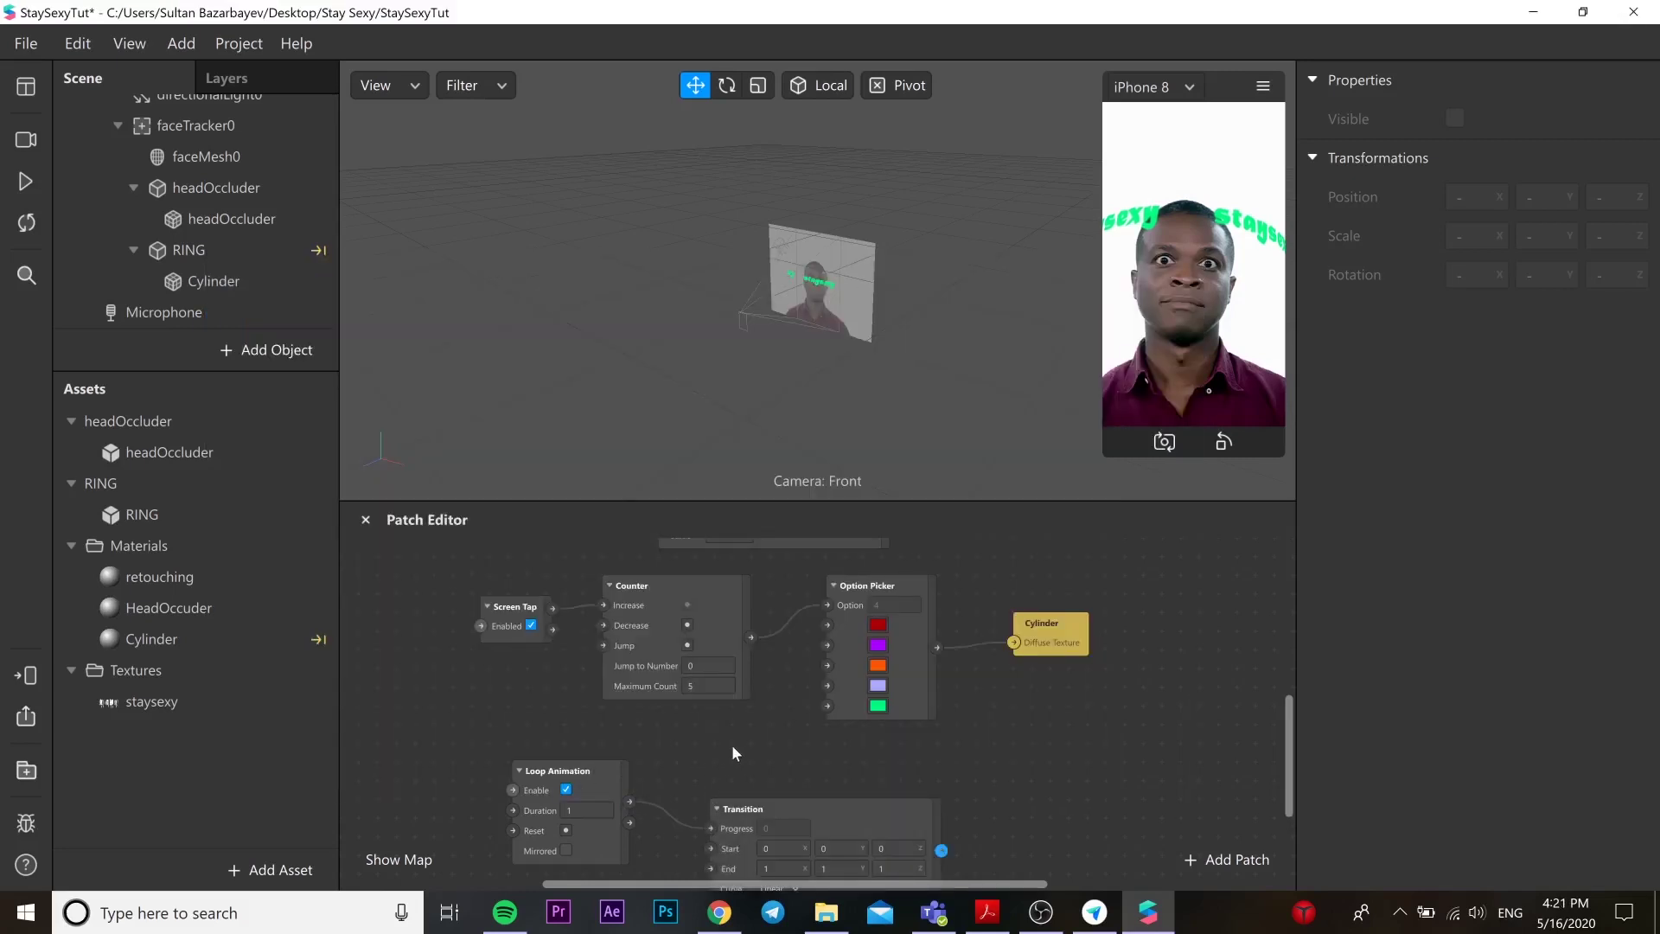
scroll(732, 744, down, 2)
drag(802, 752, 768, 733)
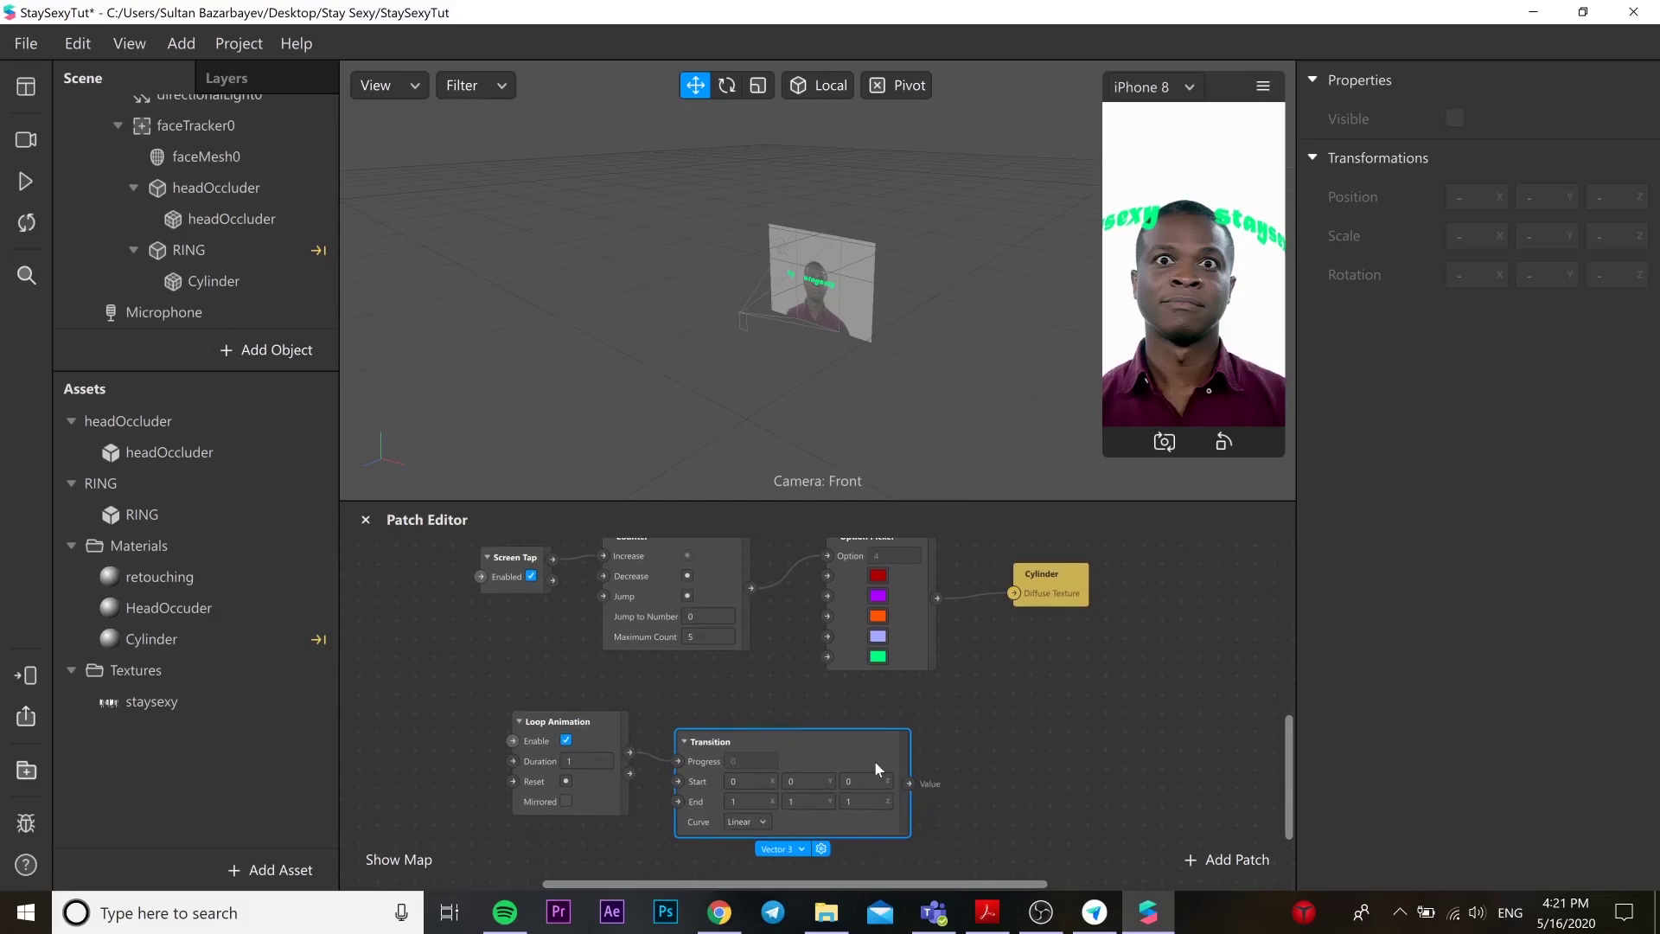
Create a patch for RING's position and feed the Transition output into its 3D Position
click(230, 252)
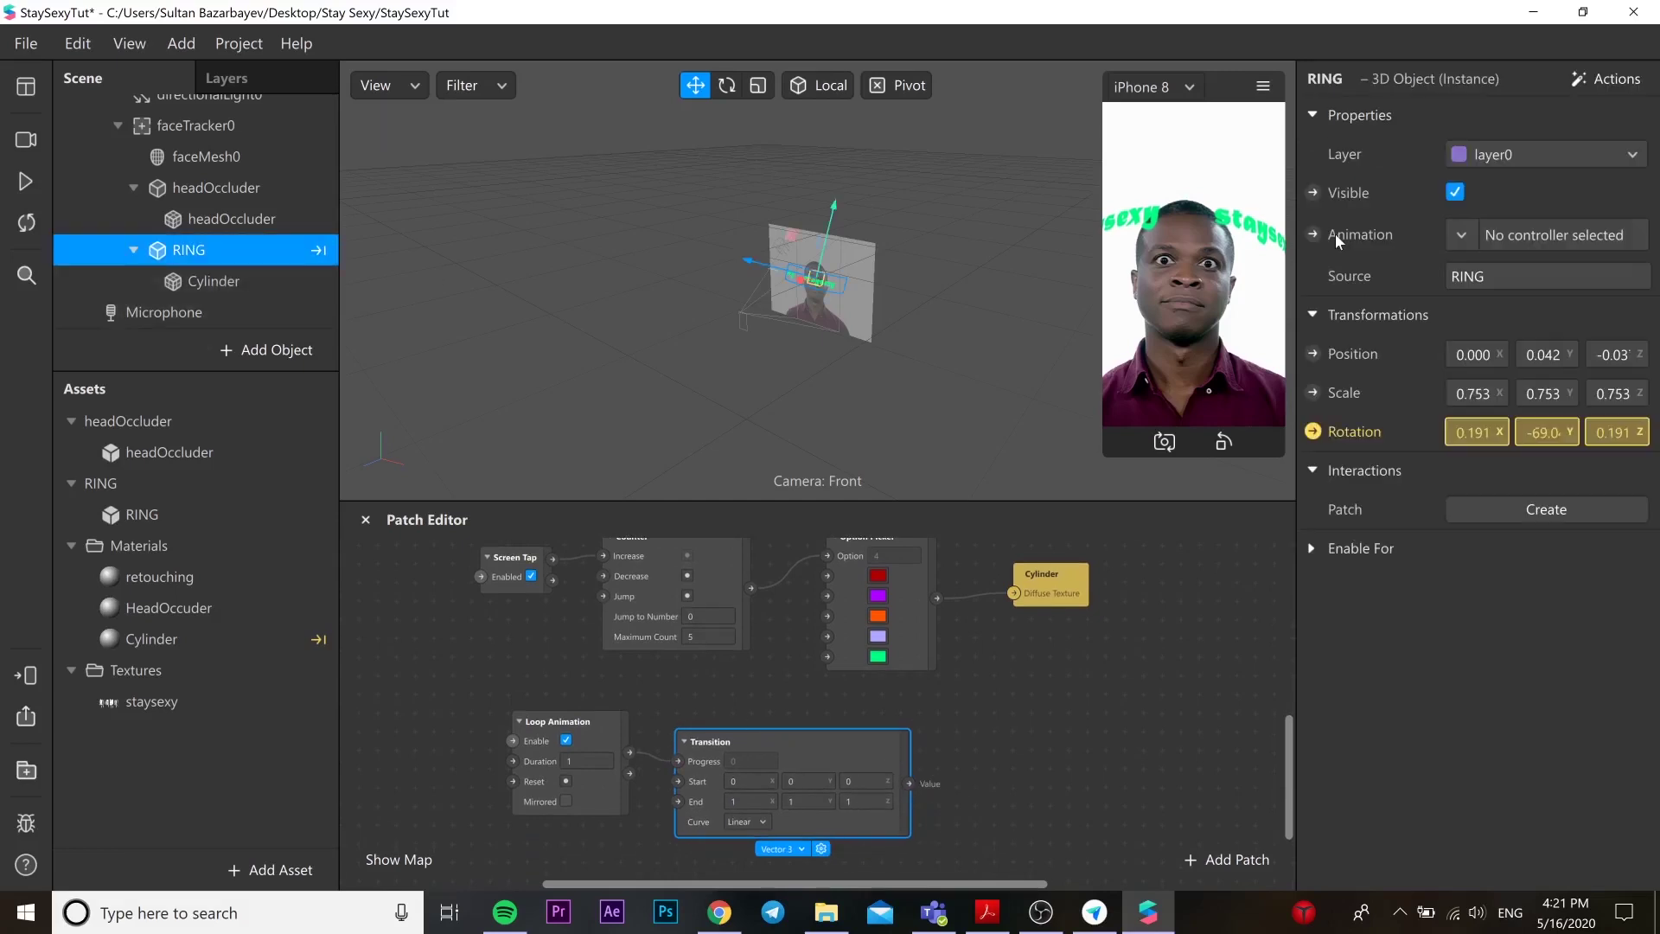
click(1315, 354)
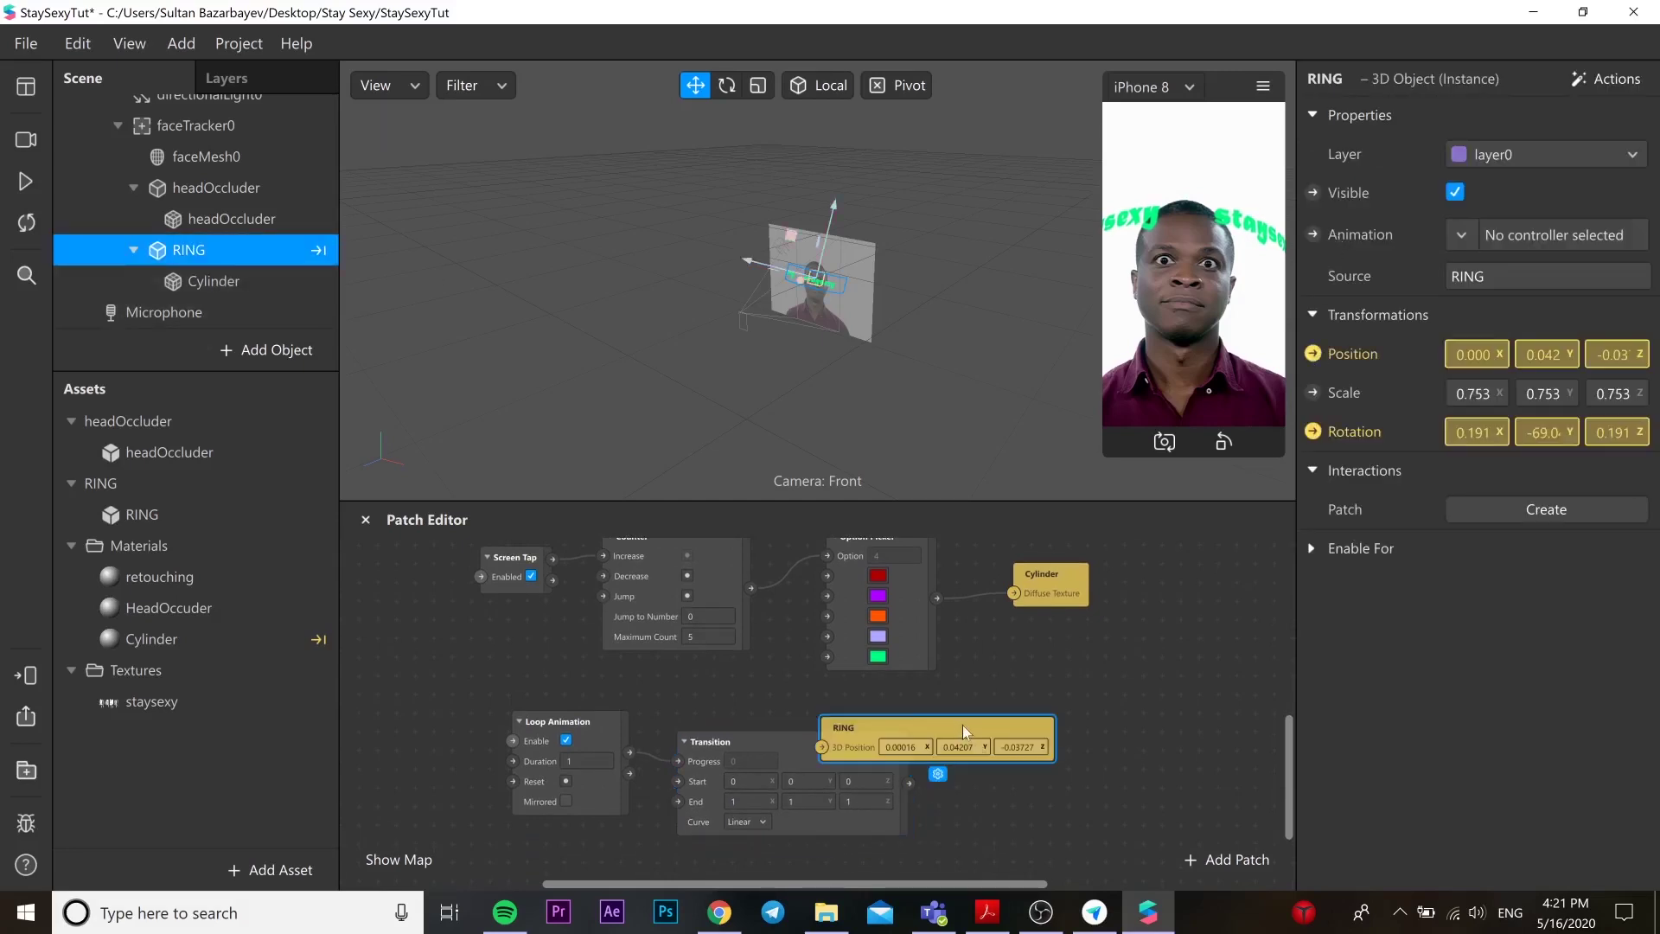
drag(973, 735, 1096, 739)
drag(908, 783, 940, 761)
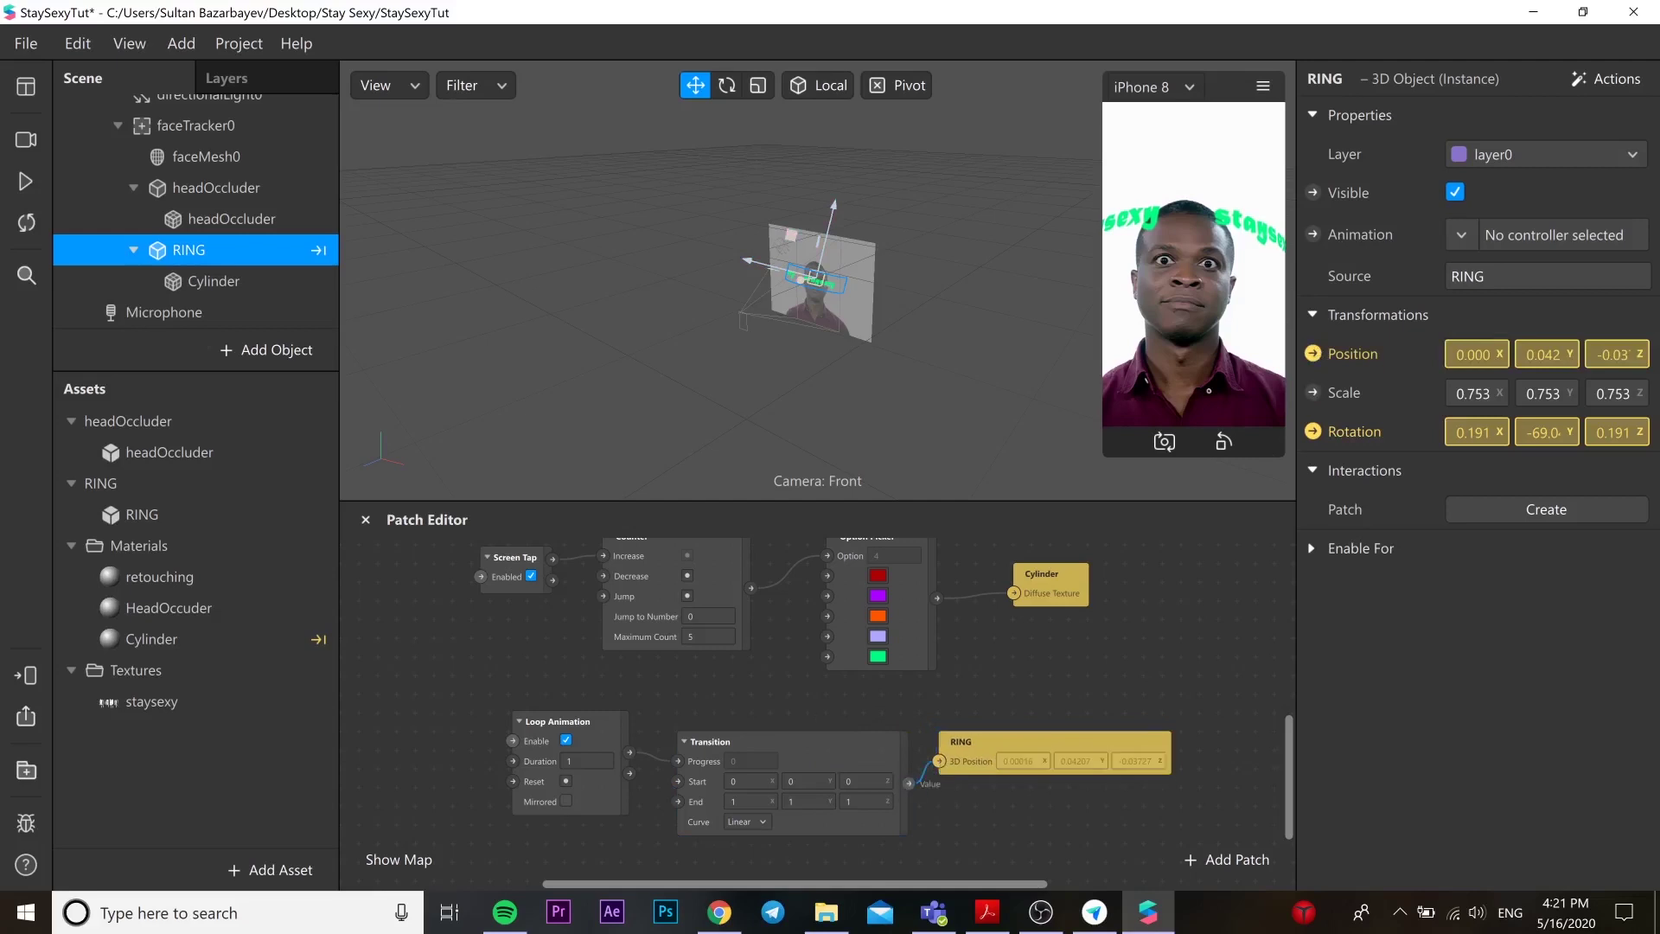
Set the Transition's X to -0.0075, Y from 0.1 to -0.5, and Start Z to -0.15
click(735, 781)
text(-0.0)
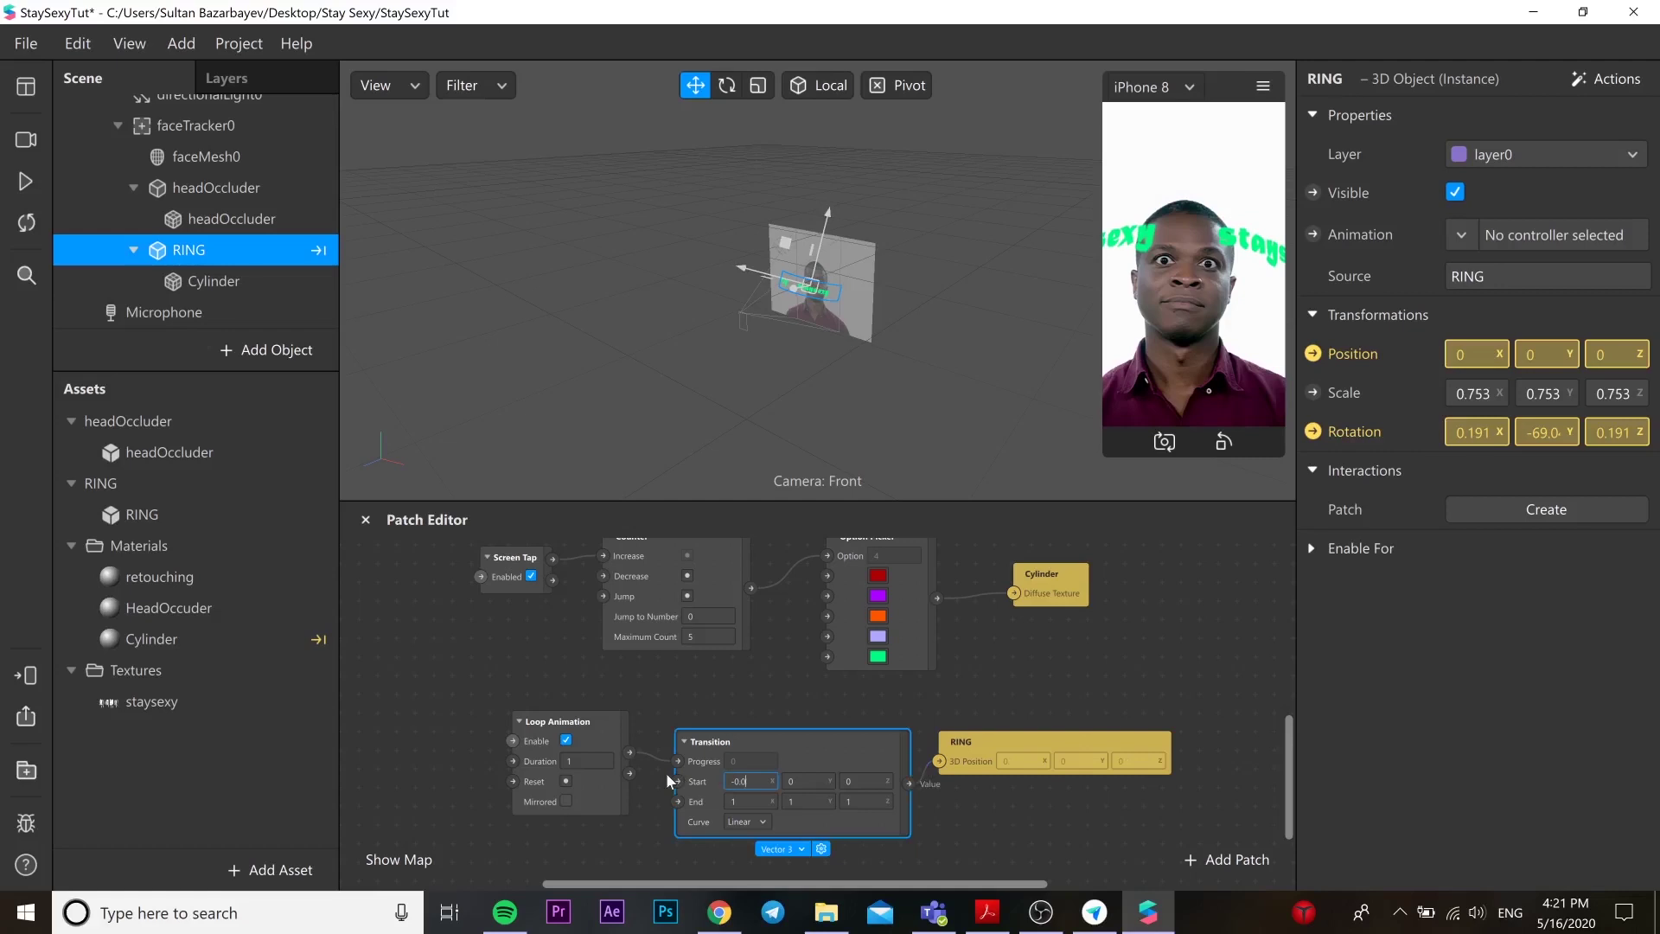
text(075)
click(735, 801)
text(-0.0075)
click(791, 781)
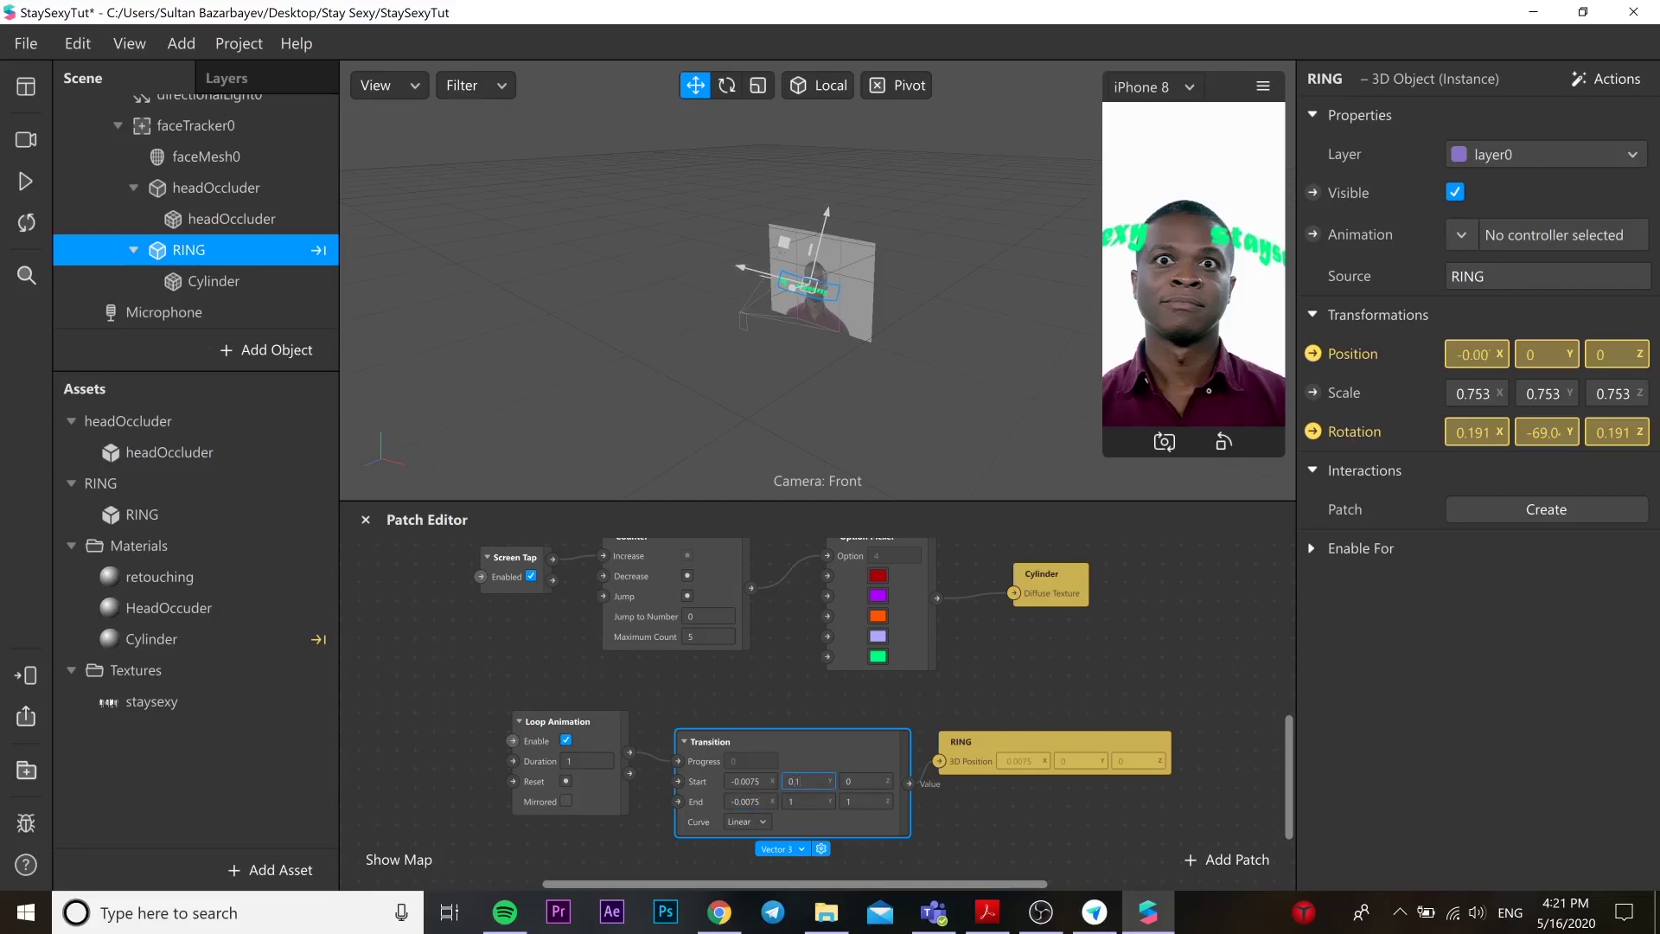
click(798, 801)
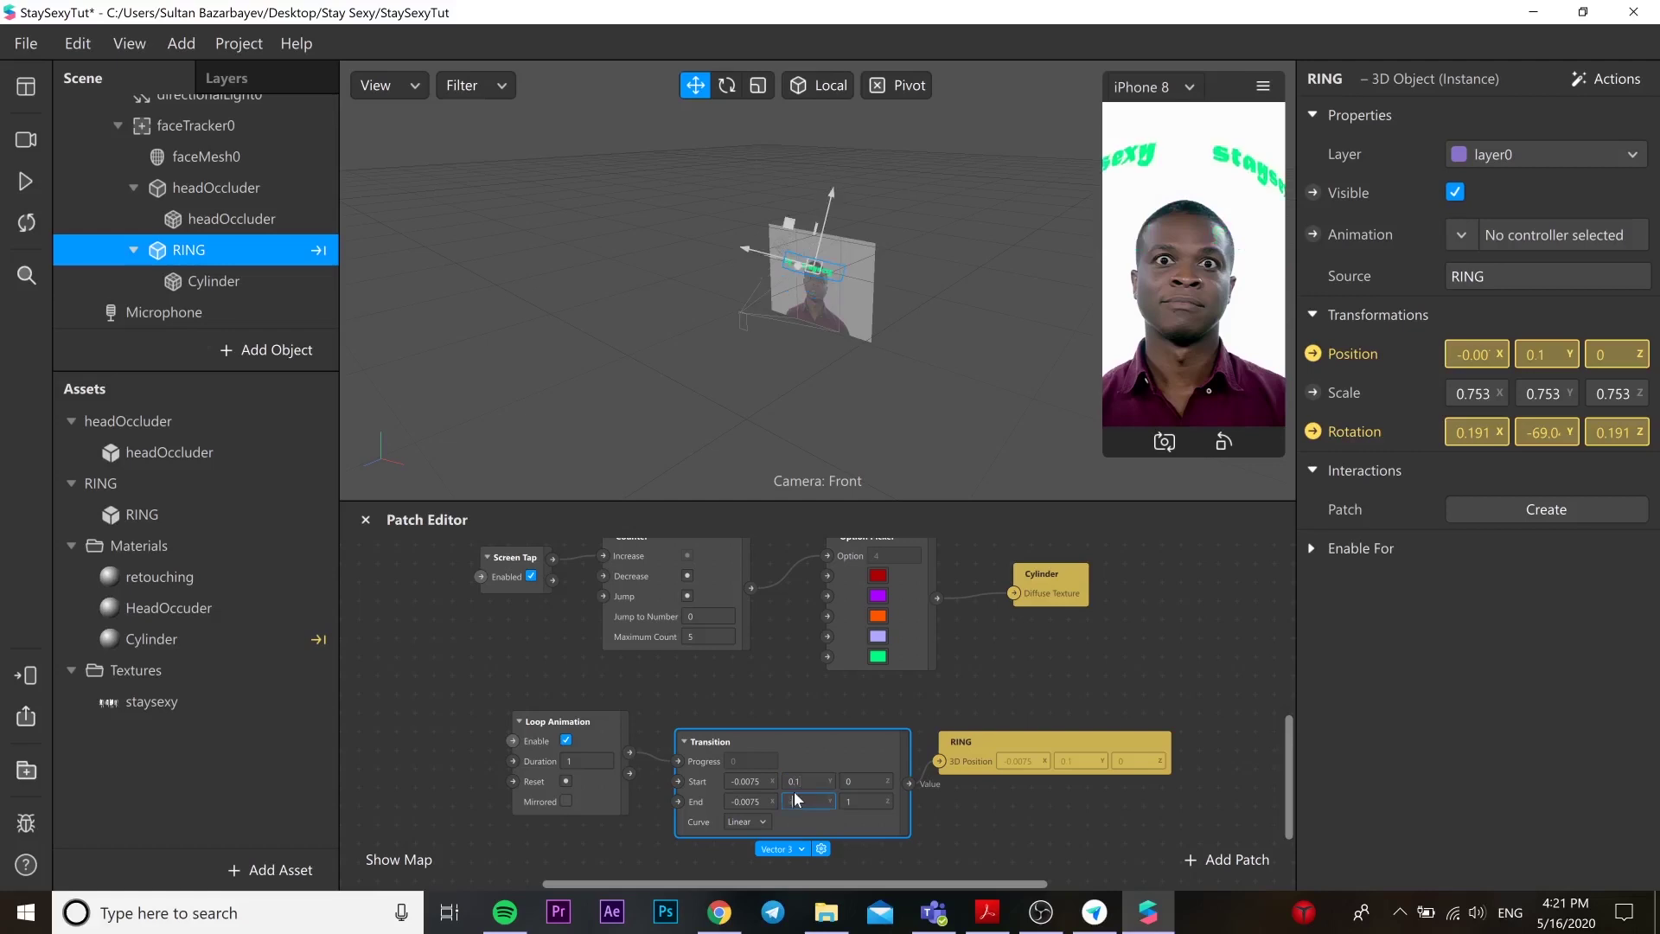
text(-0.5)
click(859, 782)
click(861, 802)
Set the Transition's End Z to -0.15 and briefly play the effect to watch the ring move
text(-0.15)
click(478, 664)
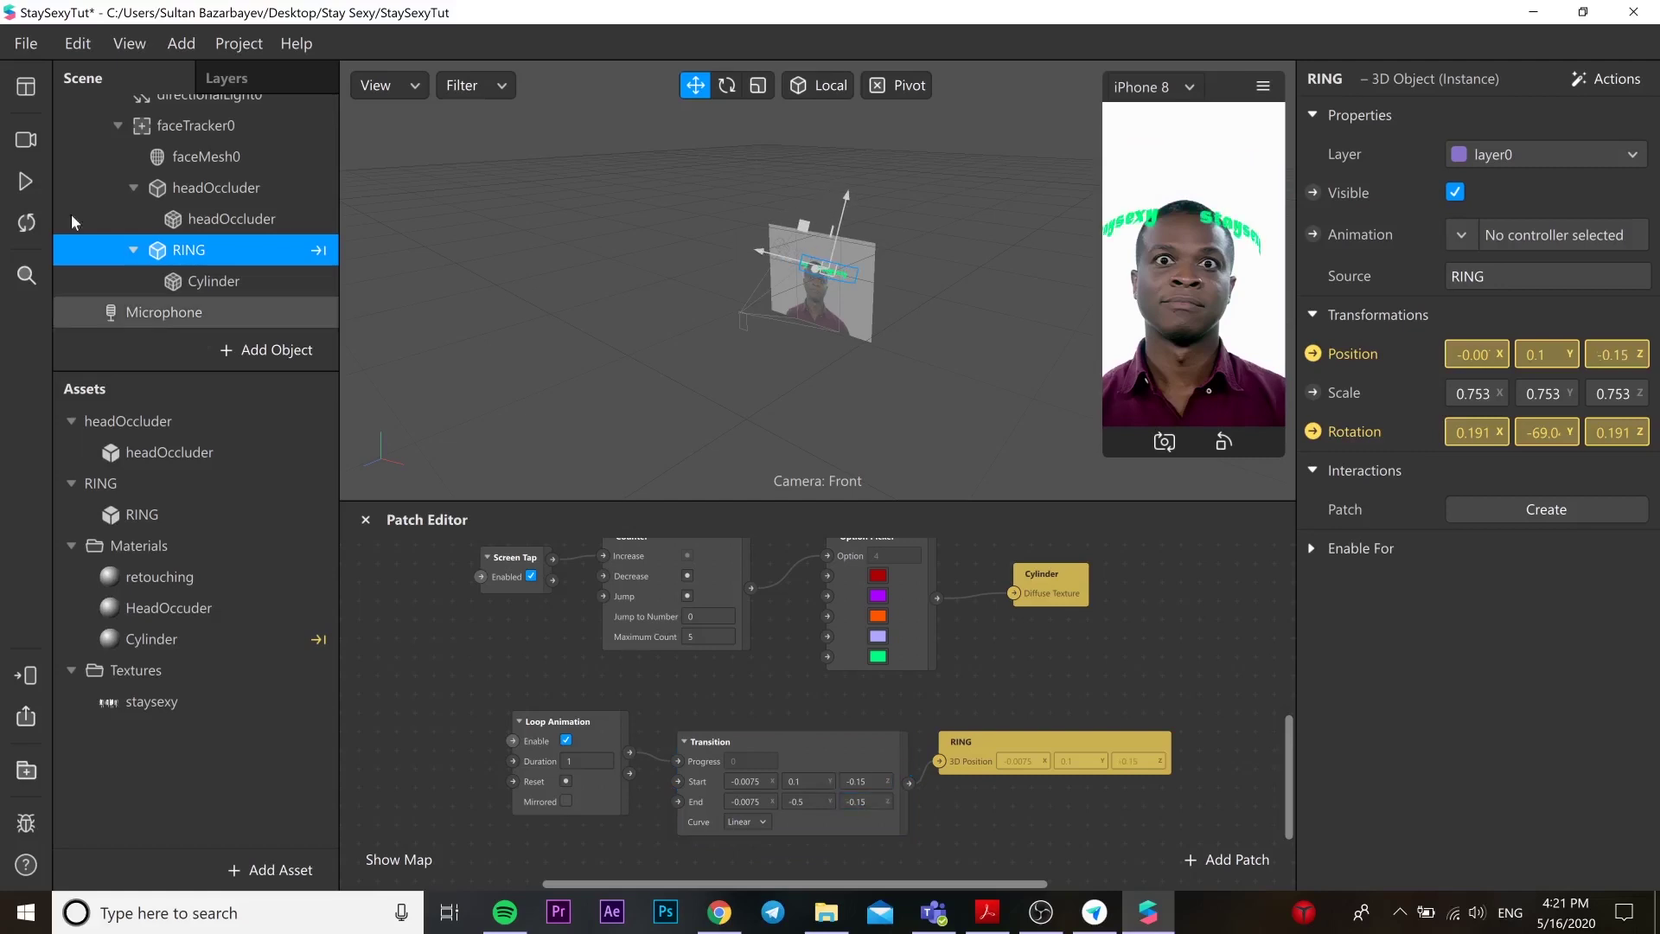
click(25, 182)
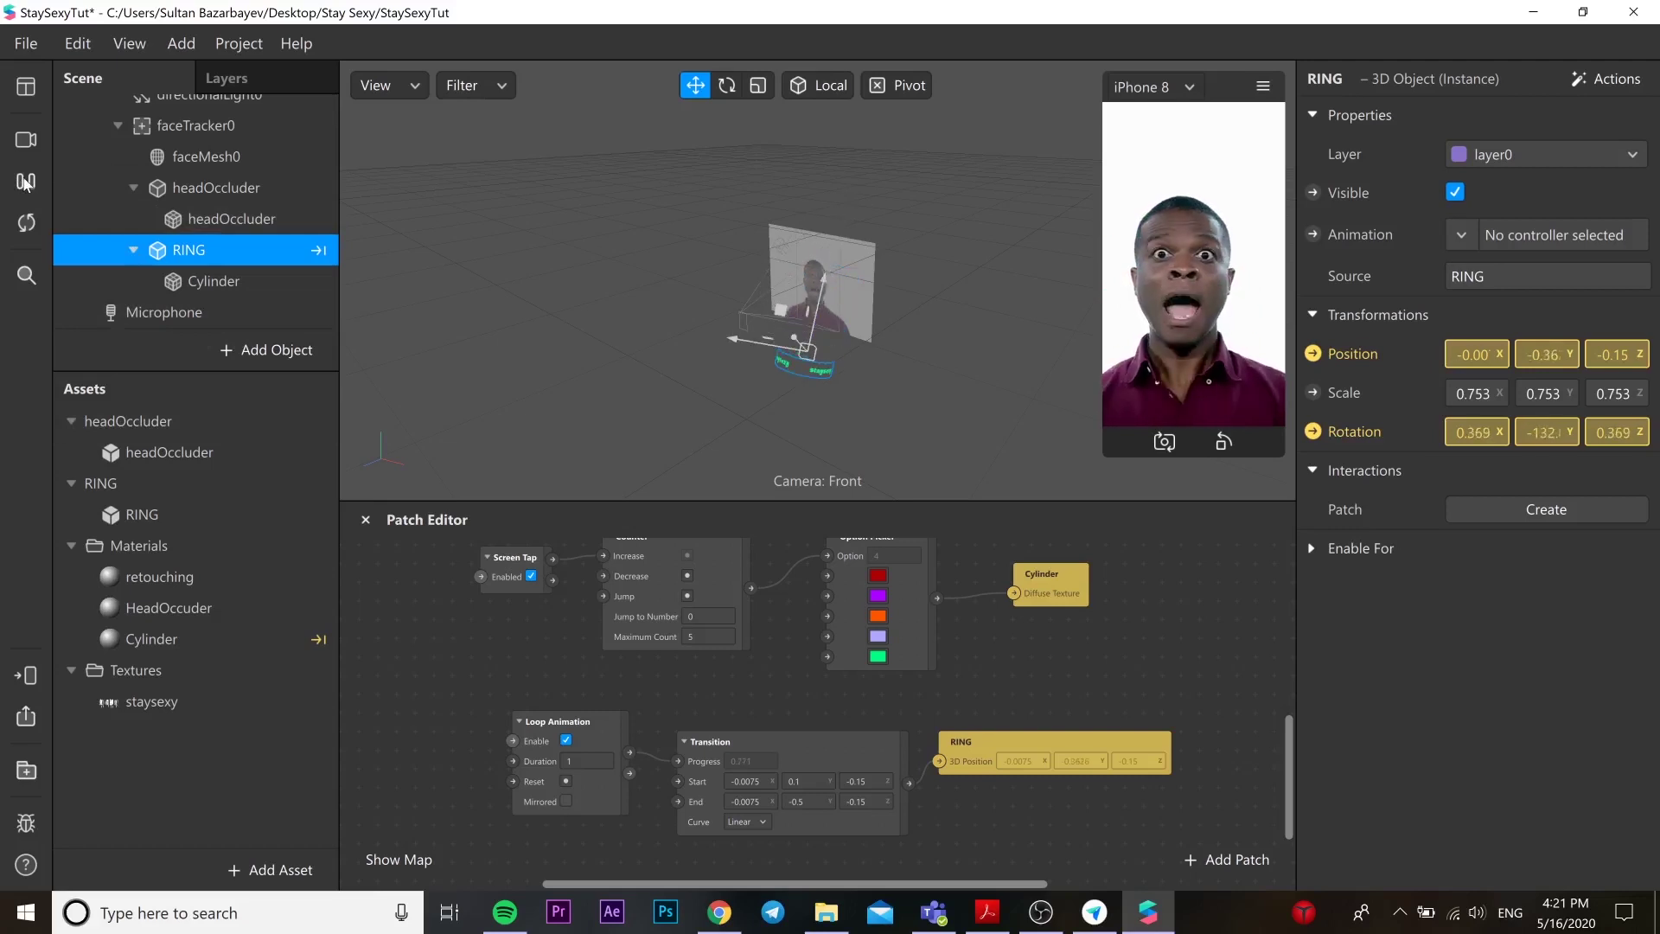
click(25, 182)
Set the Loop Animation duration to 4 and replay the effect from the start to check it
click(524, 763)
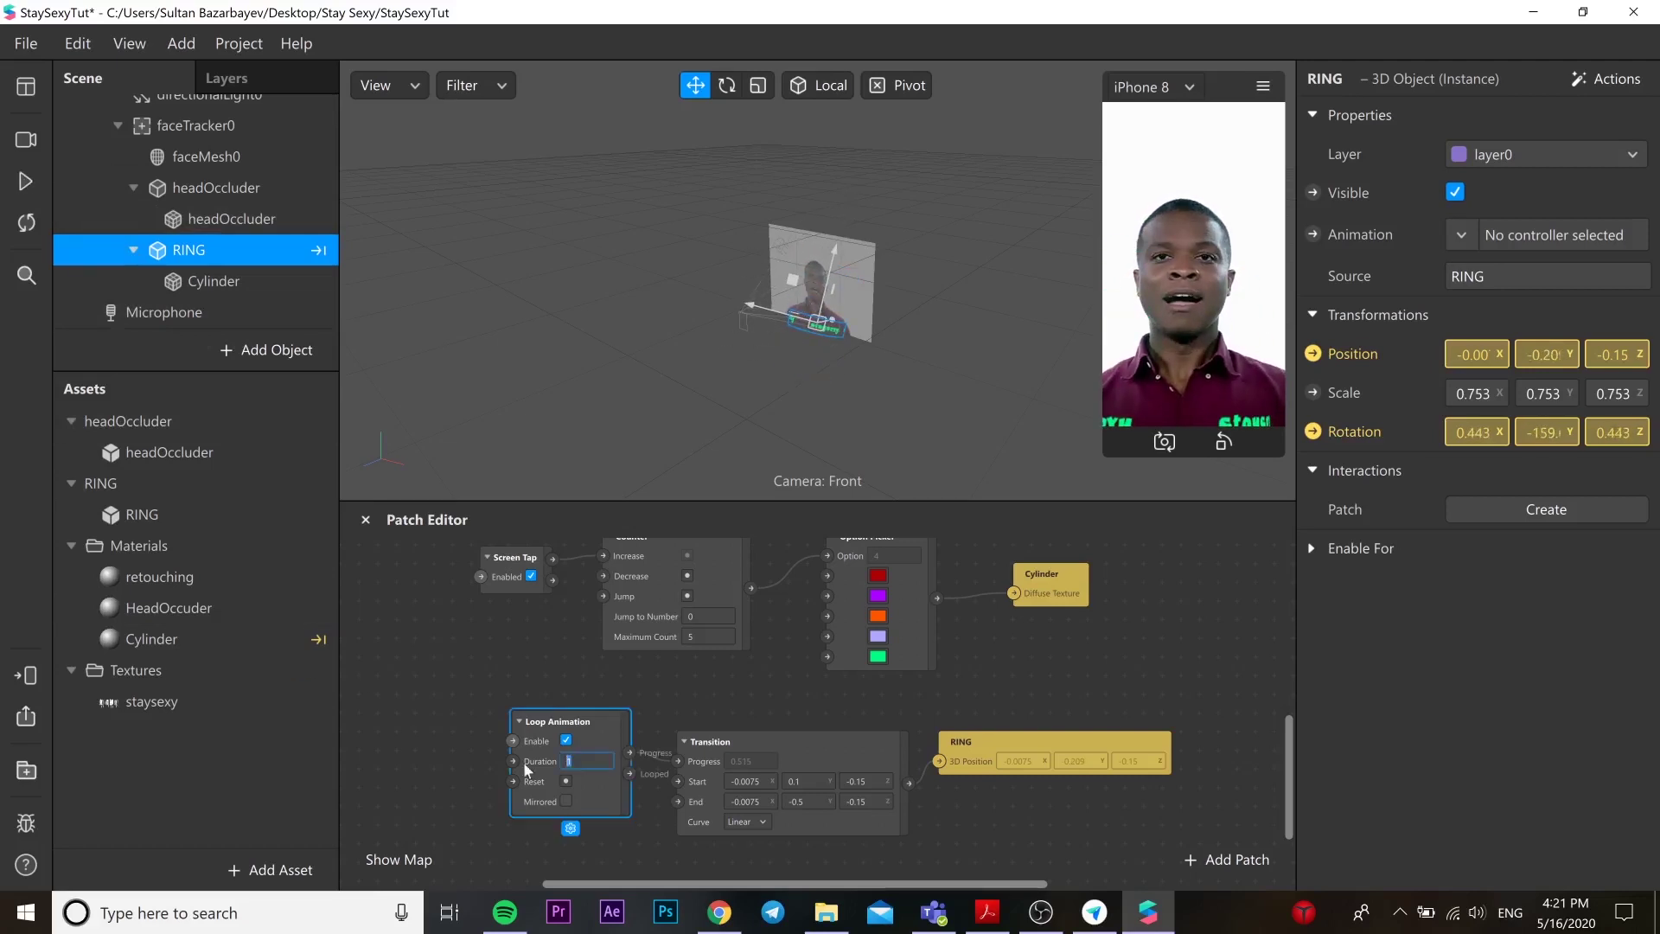
text(4)
key(Return)
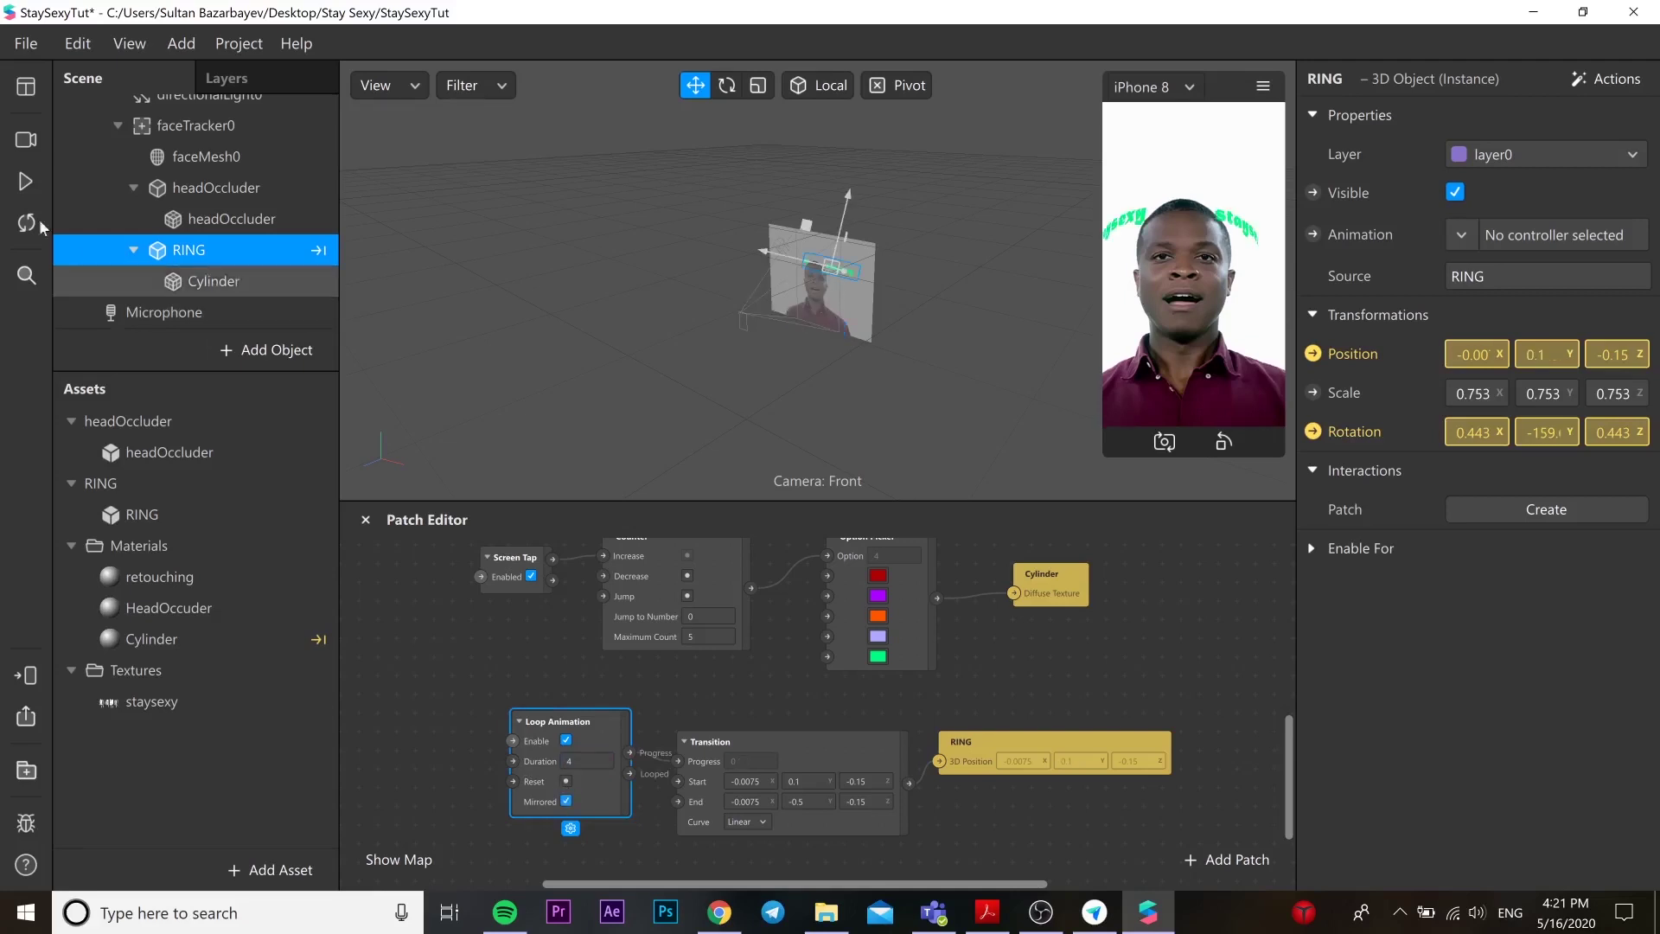
click(27, 181)
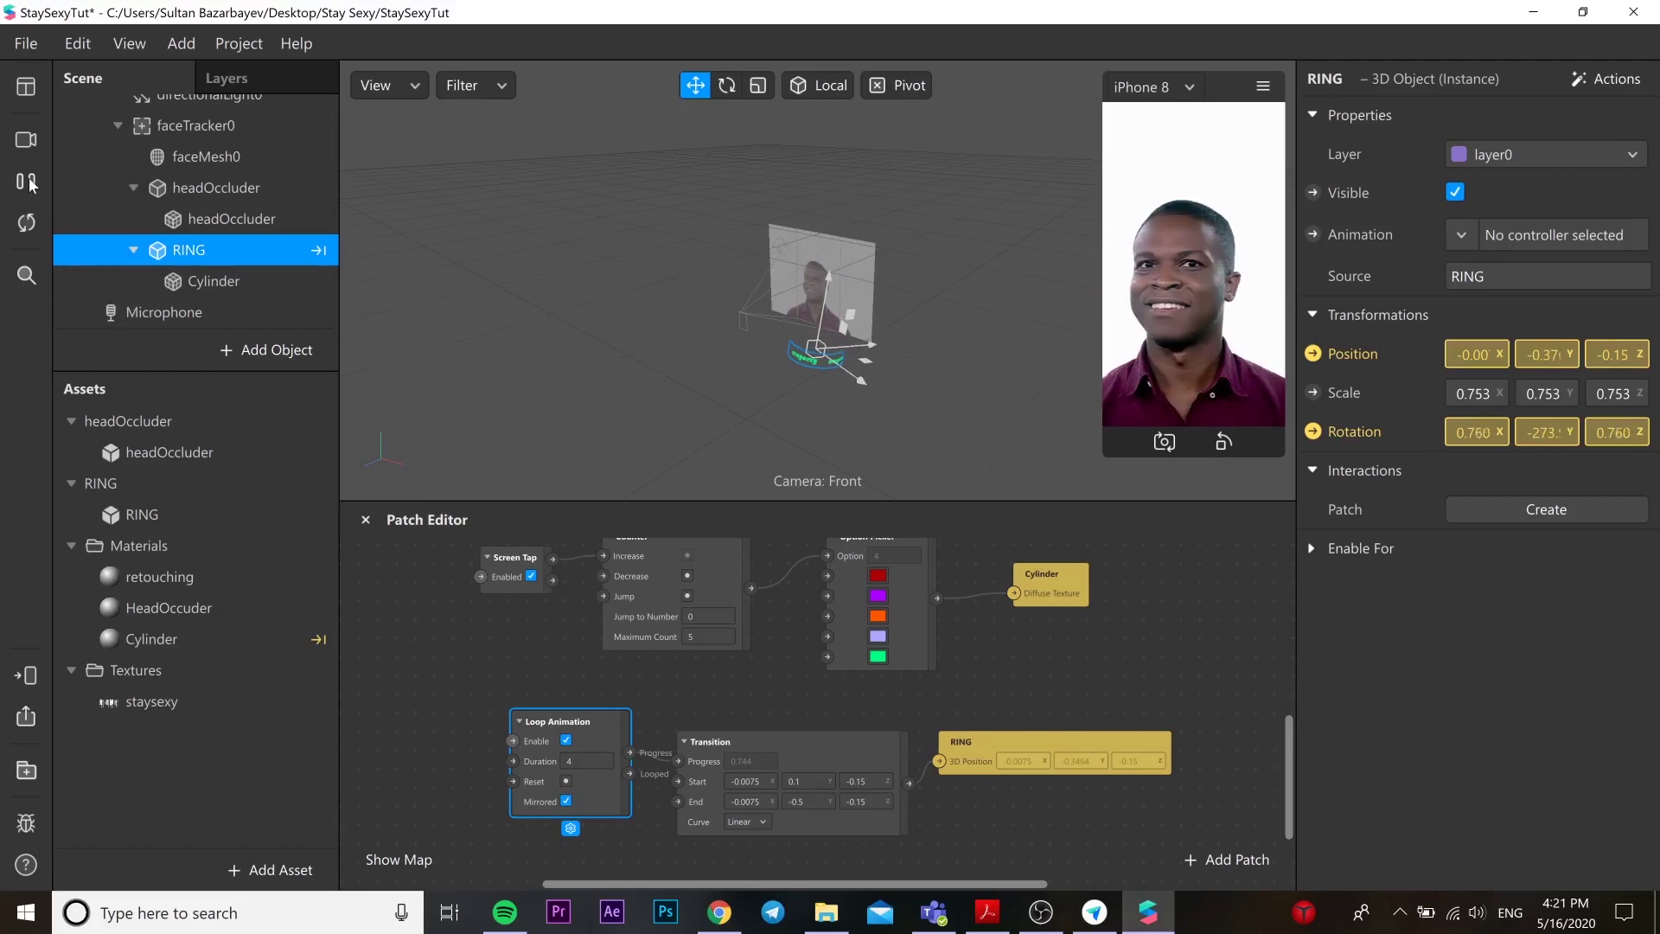
click(29, 224)
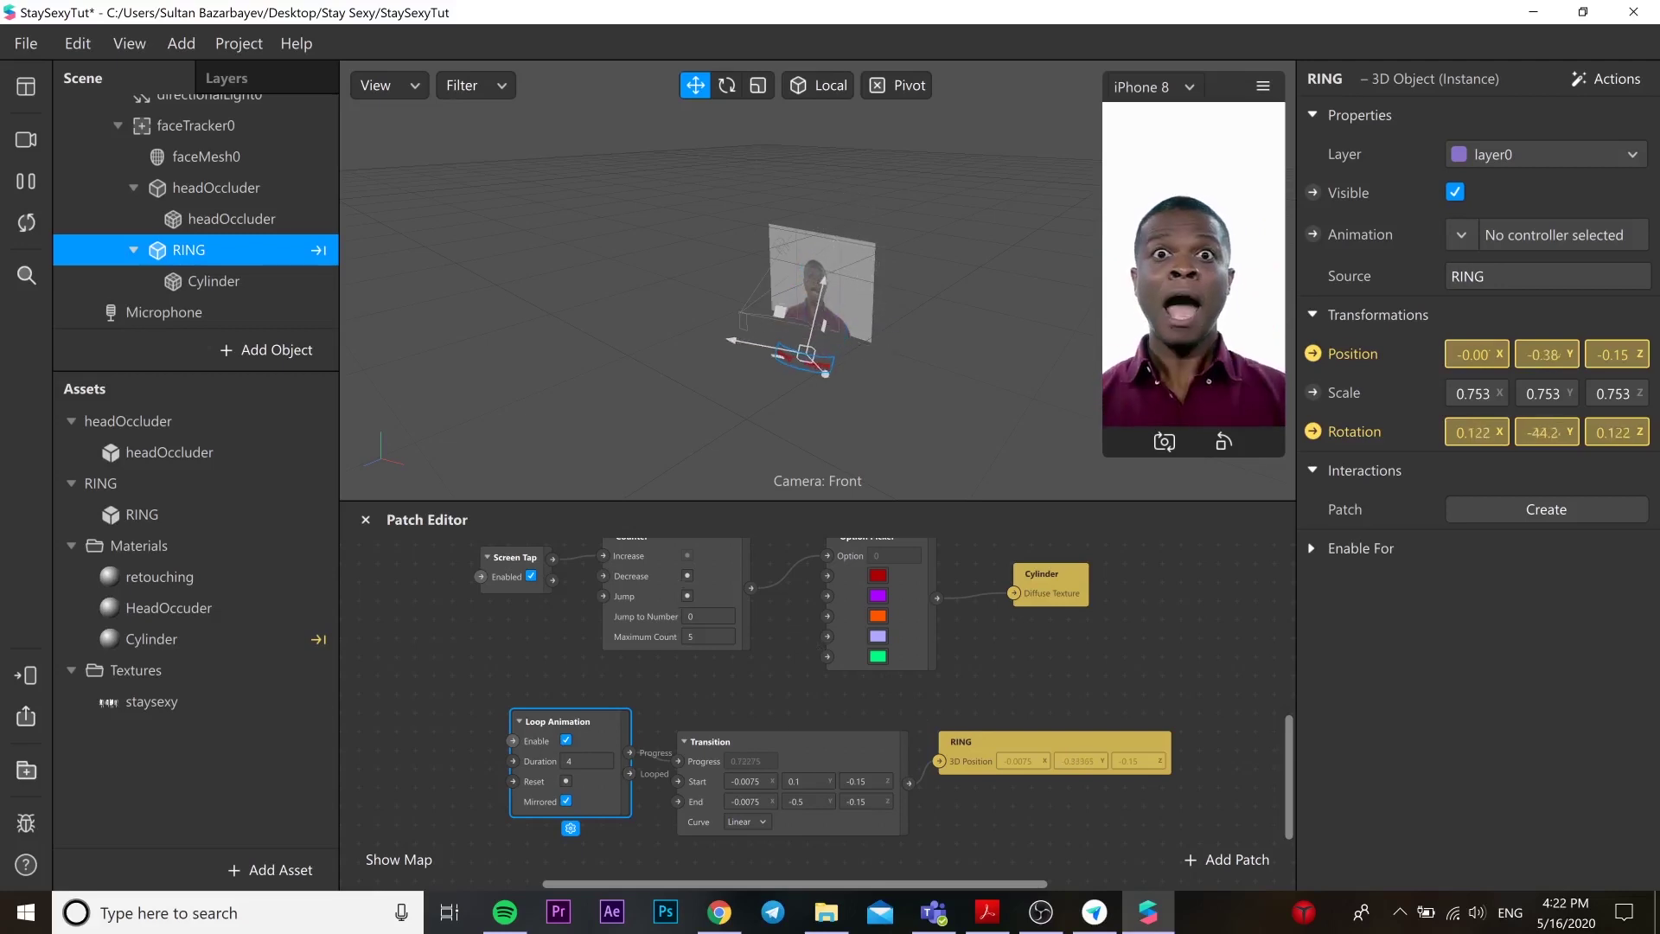
click(26, 184)
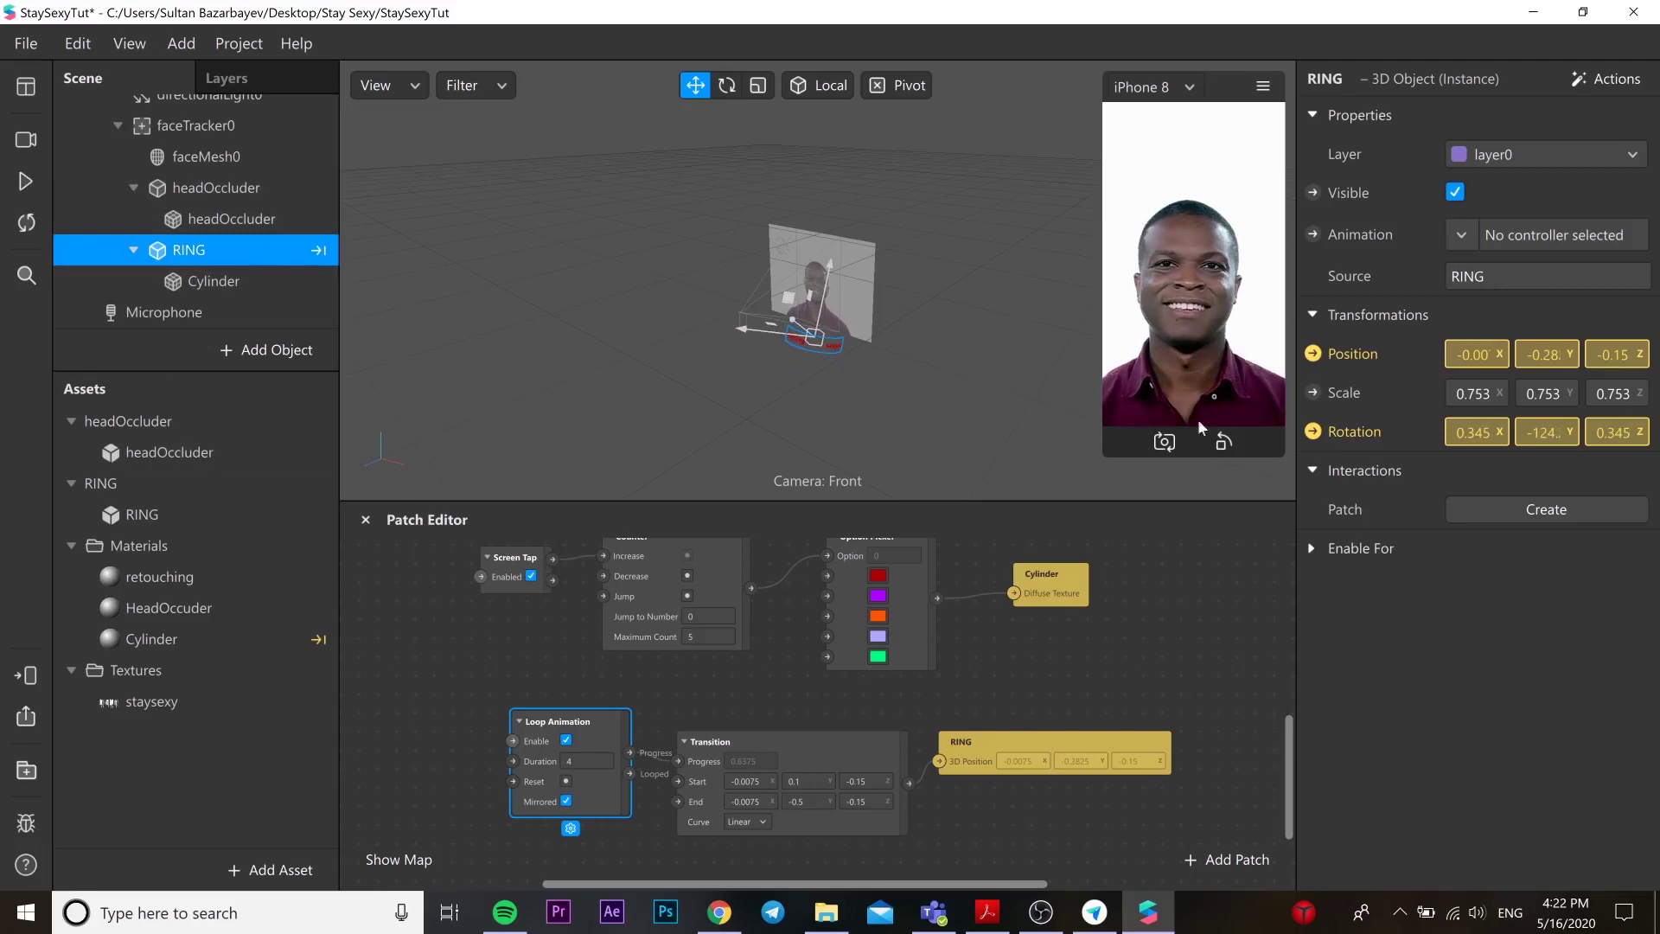
Create a Cylinder position patch, route the Transition output into it, and play the effect
click(208, 283)
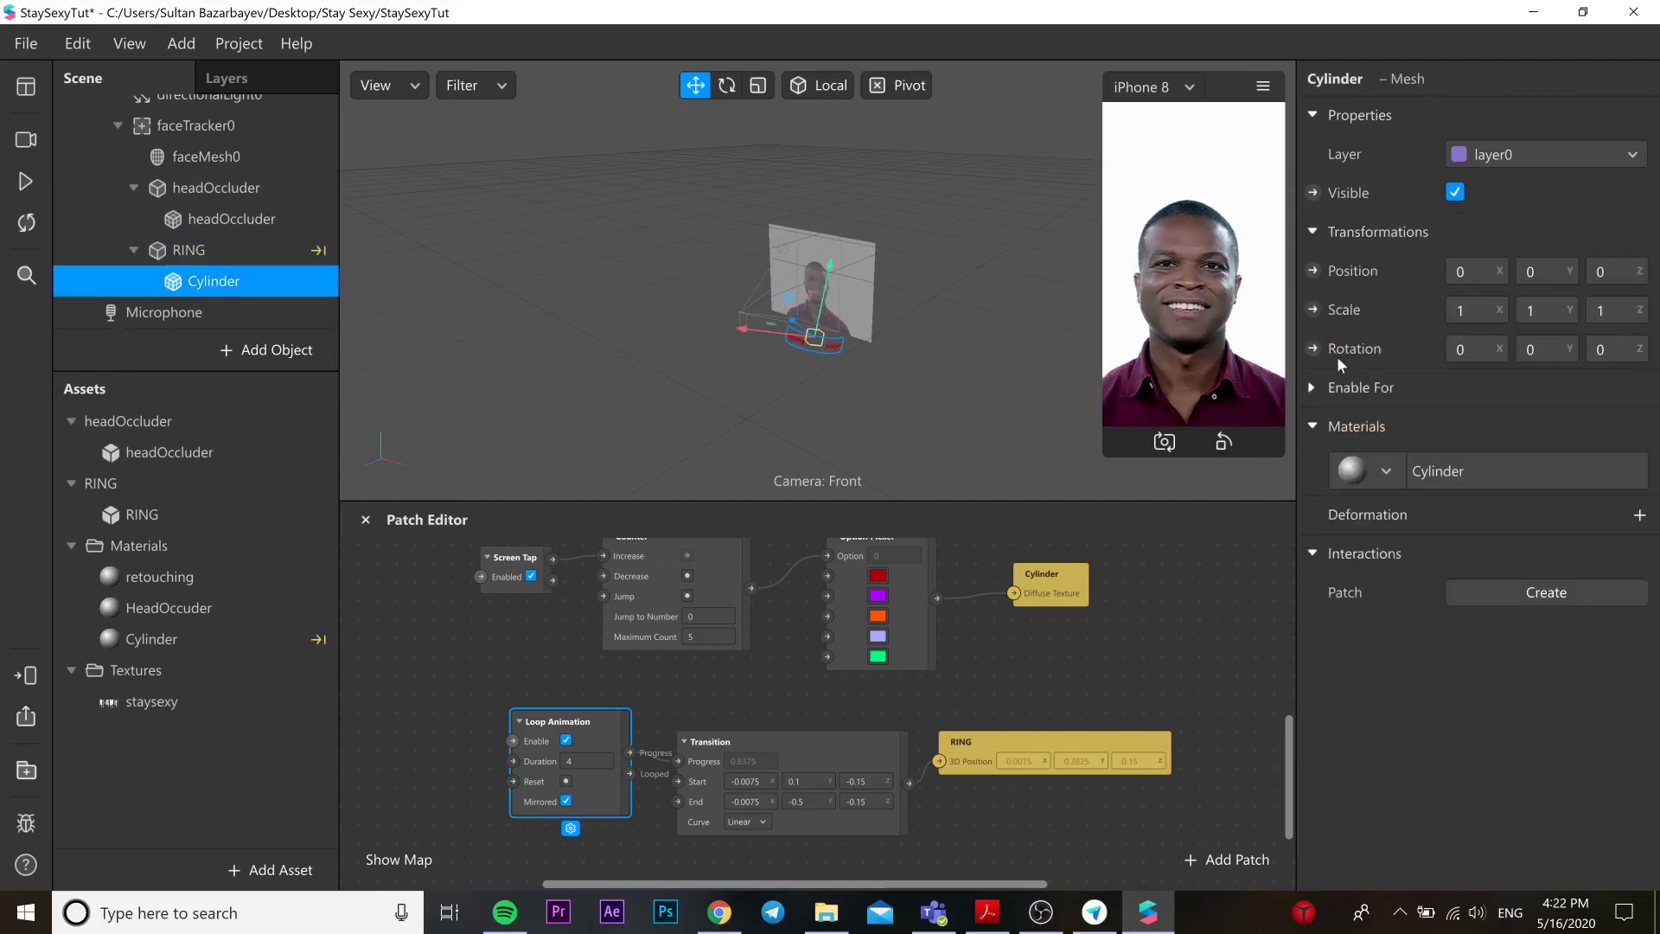
click(1312, 271)
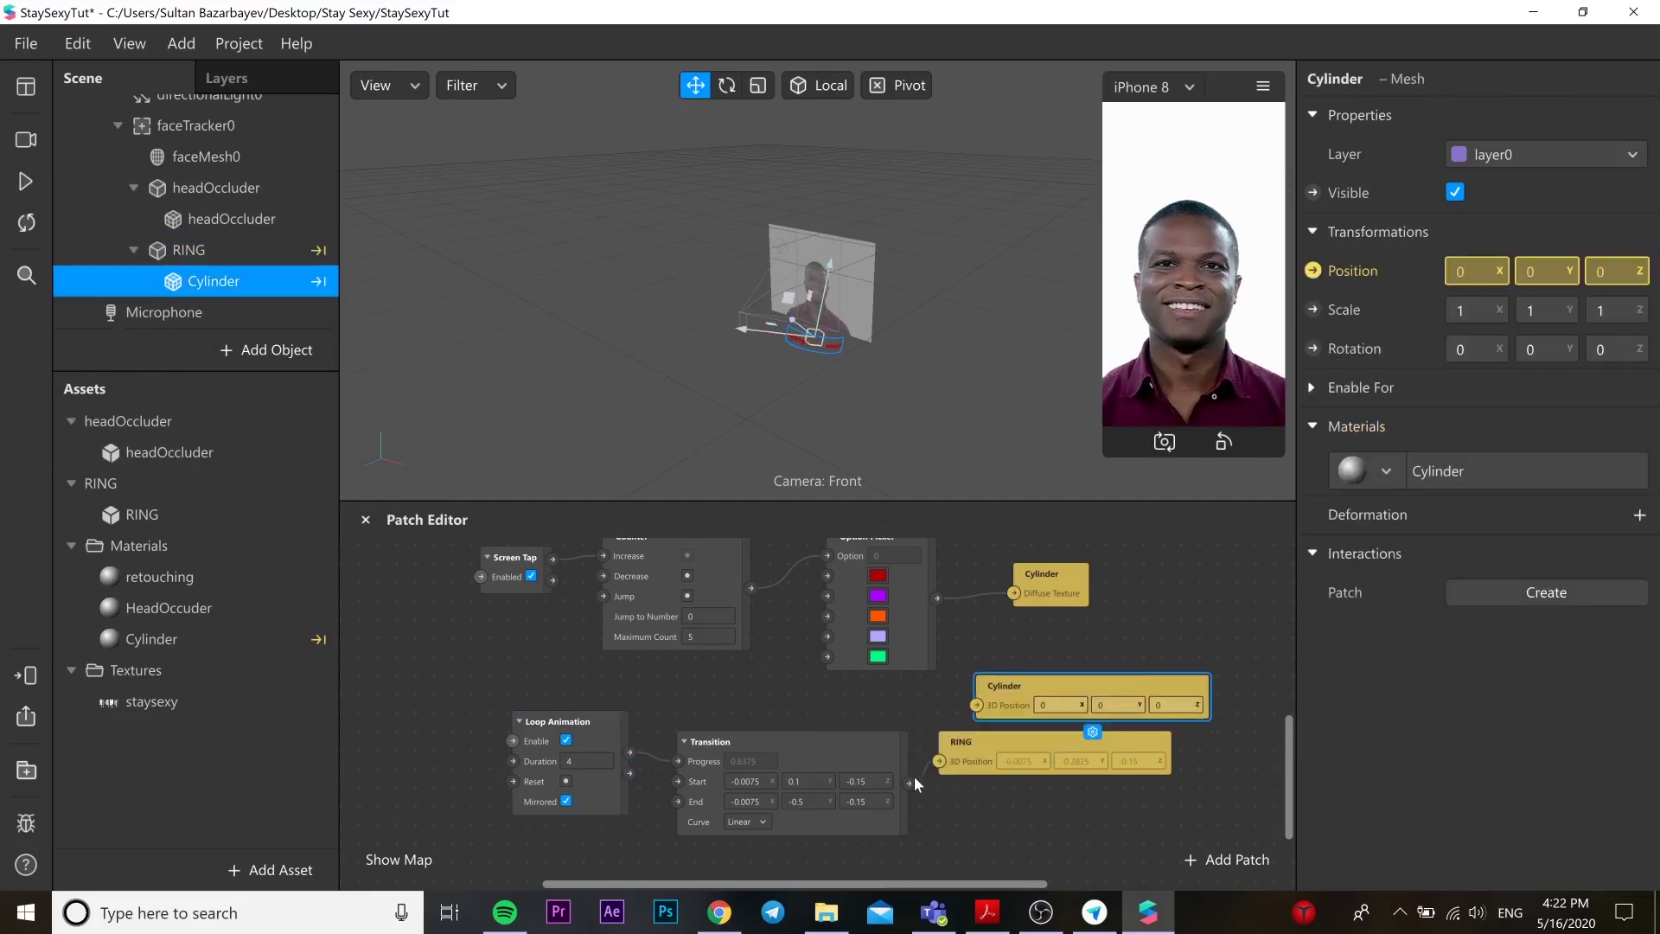
drag(915, 776, 979, 705)
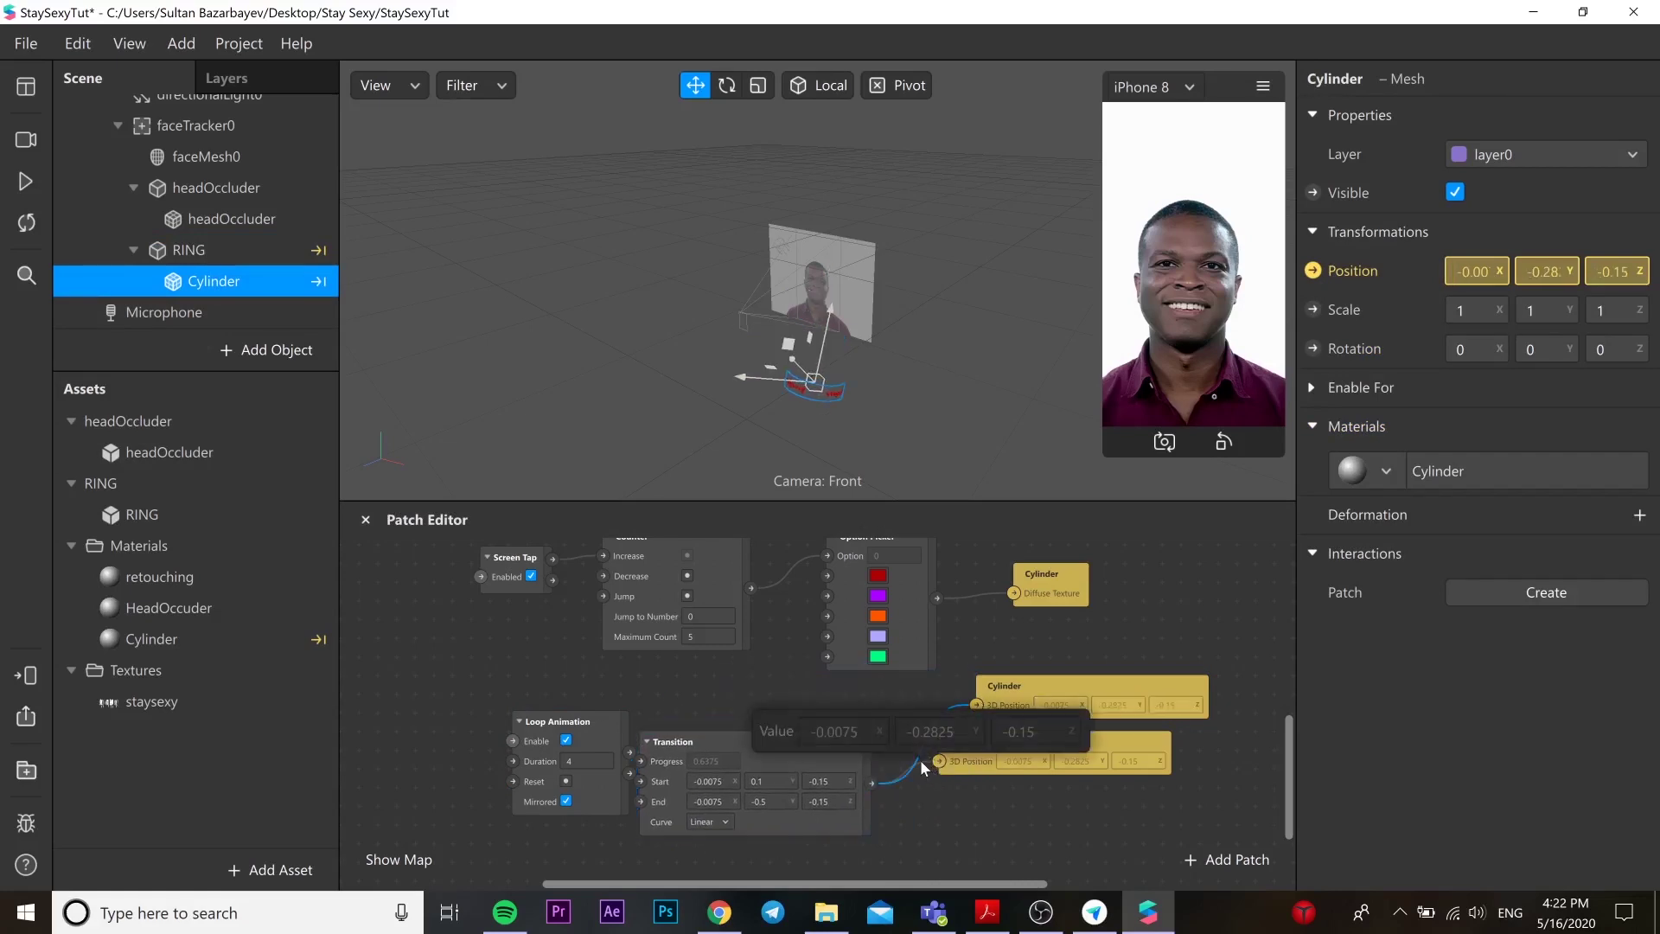
drag(919, 759, 926, 764)
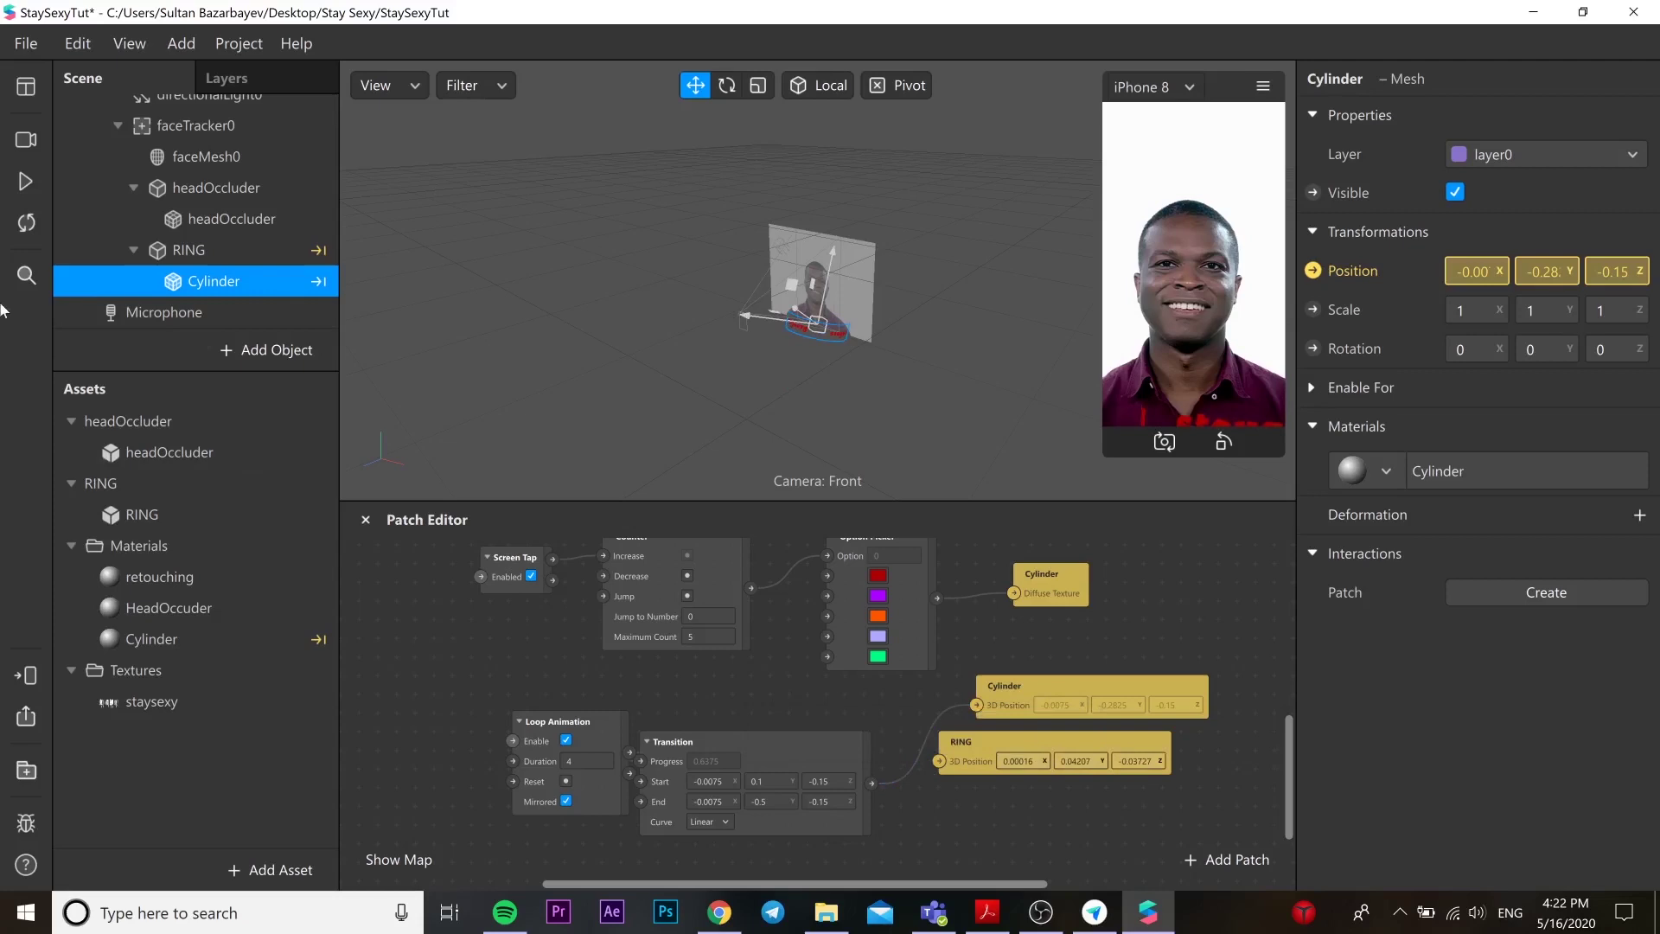
click(24, 183)
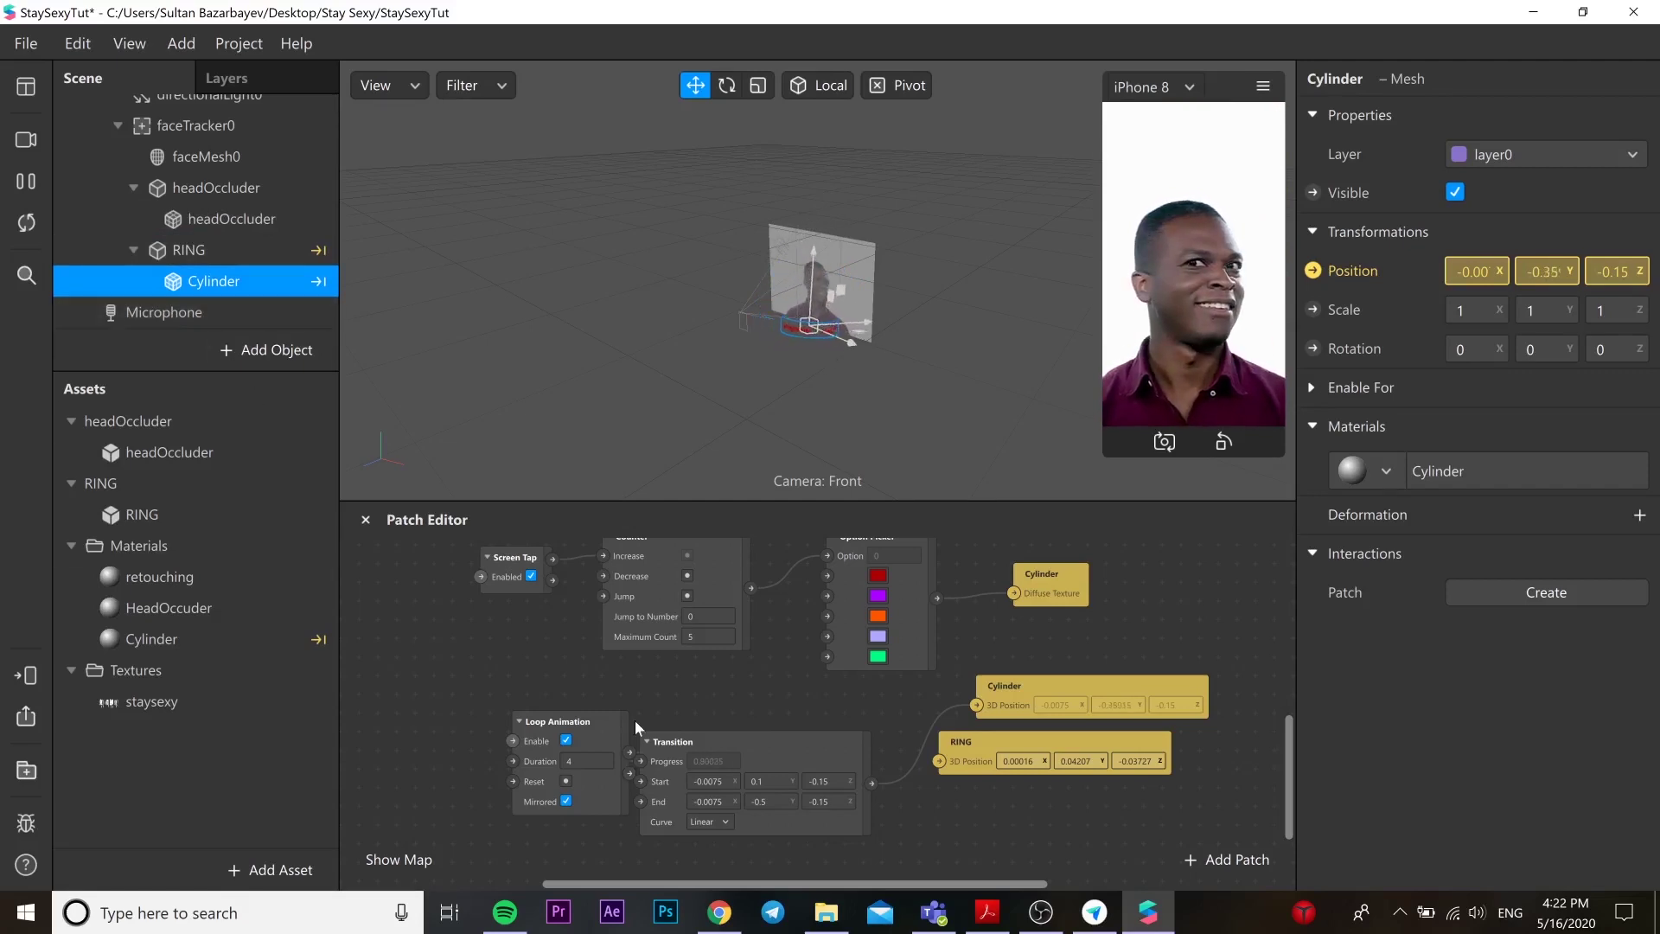
Change the Transition's End Y to -0.05, reconnect it to RING's position, and remove the Cylinder link
click(759, 801)
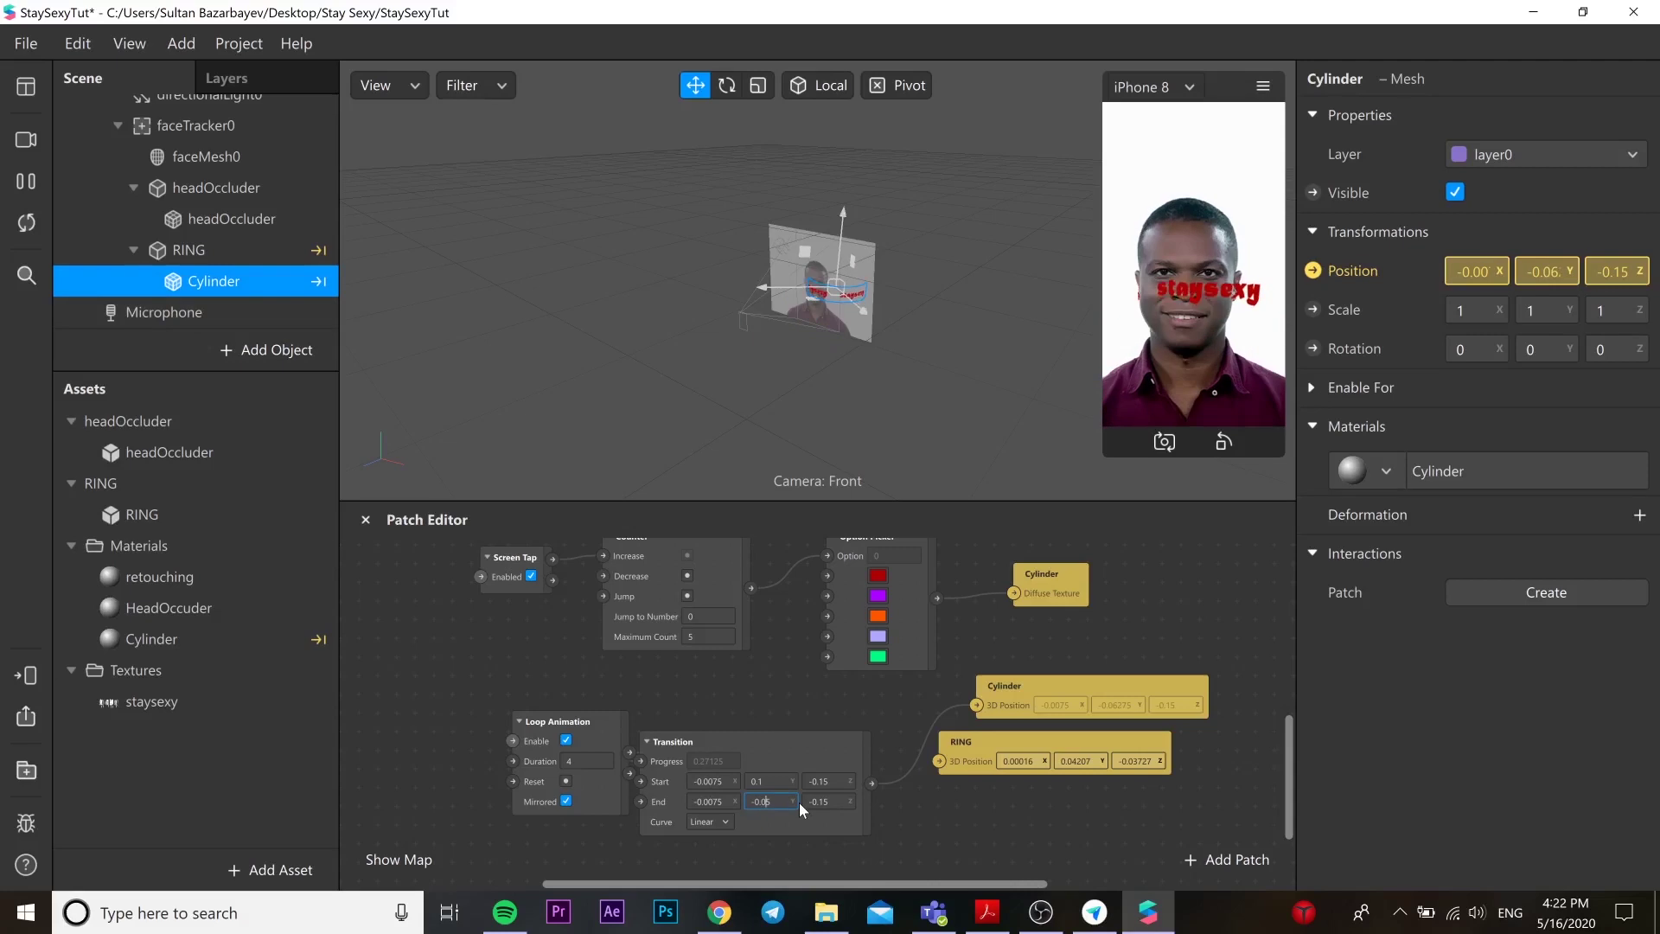
key(Return)
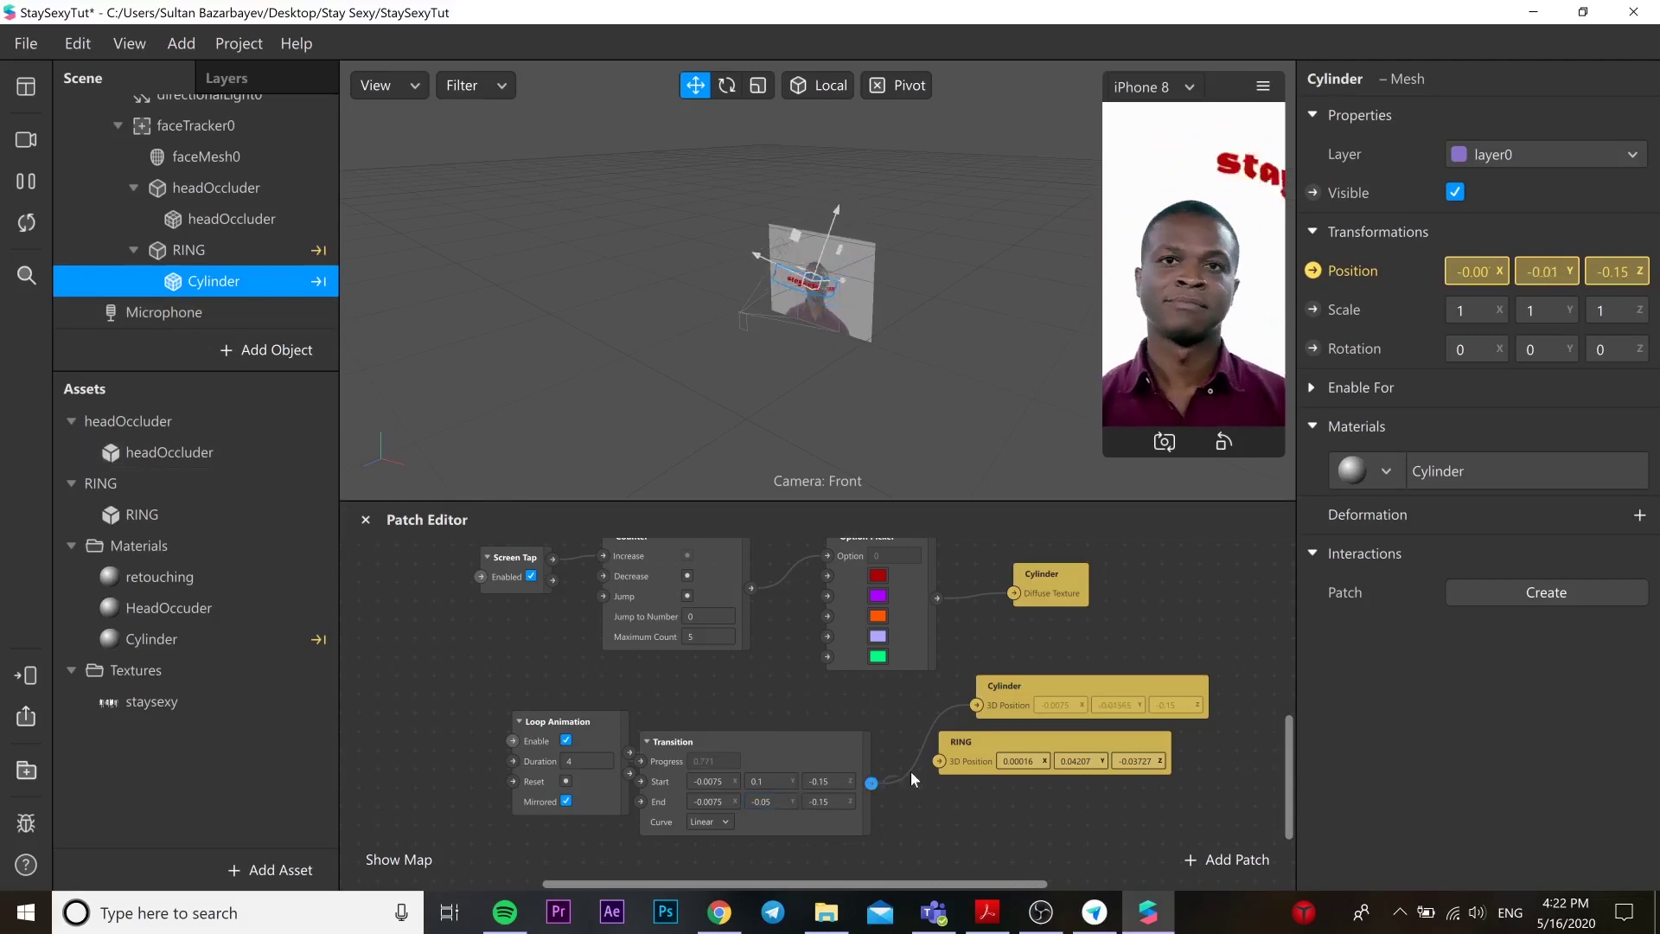
drag(936, 770, 940, 761)
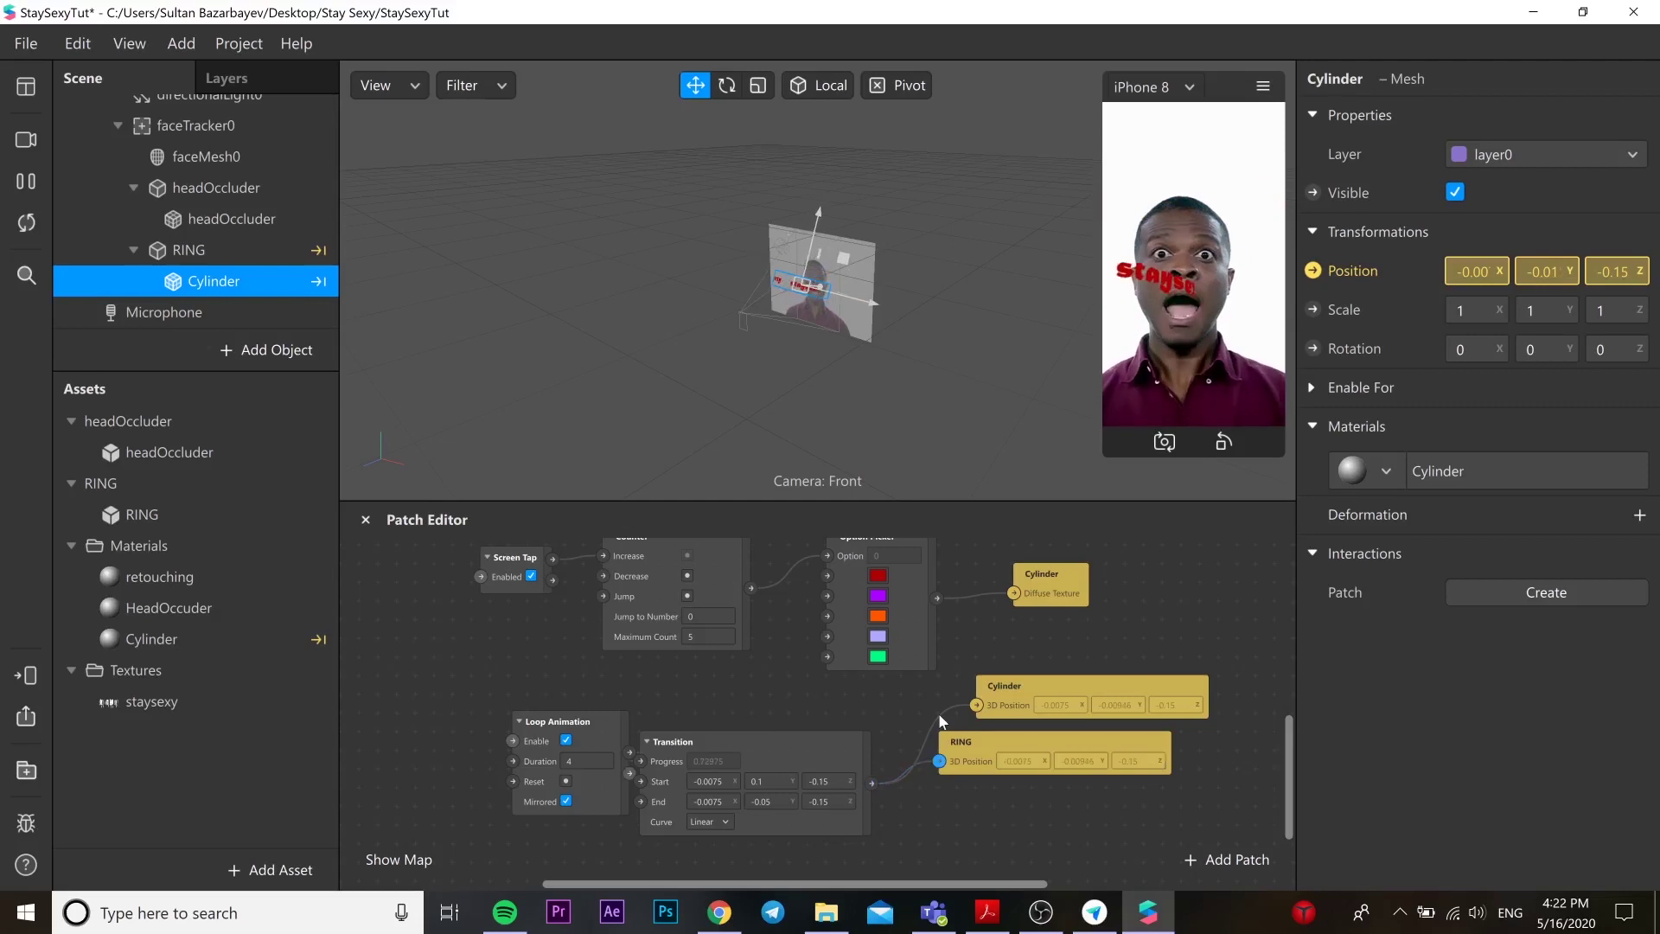
right_click(942, 718)
click(938, 683)
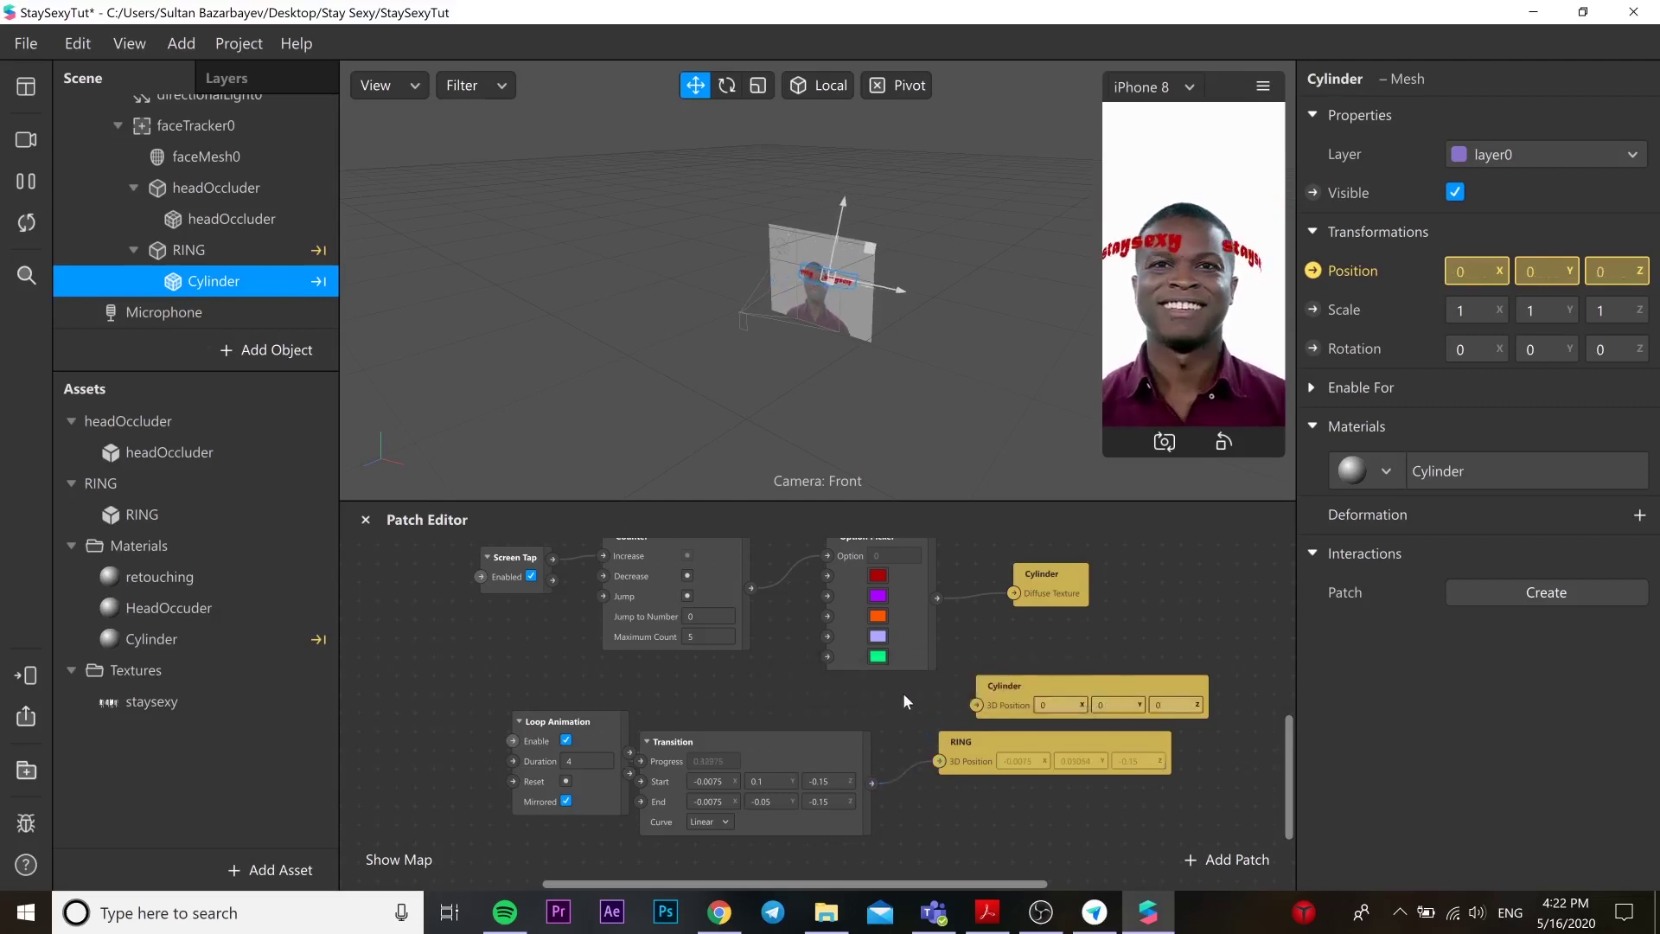